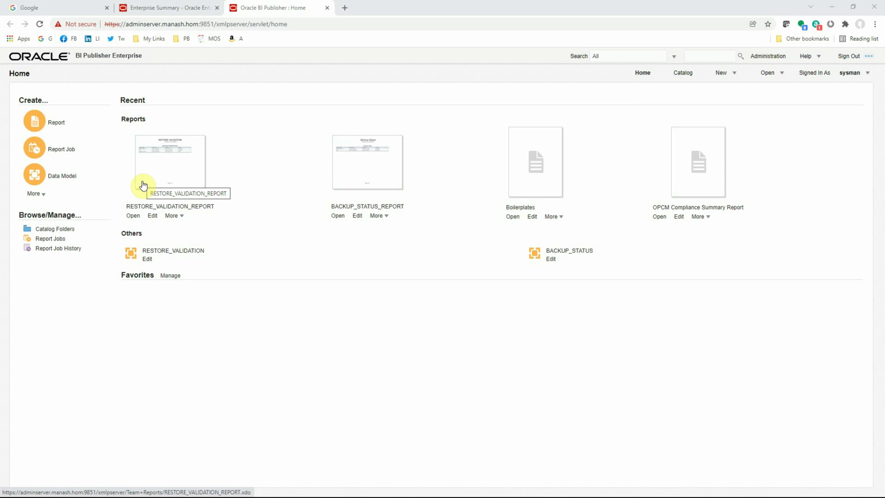
Step: Close the current BI Publisher page and reopen BI Publisher from Enterprise Manager's BI Publisher Enterprise Reports page
key(ctrl+w)
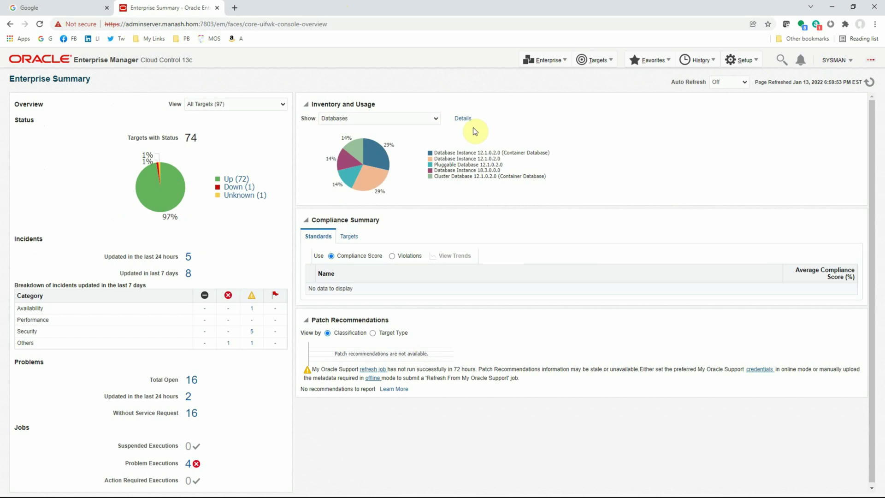
click(546, 63)
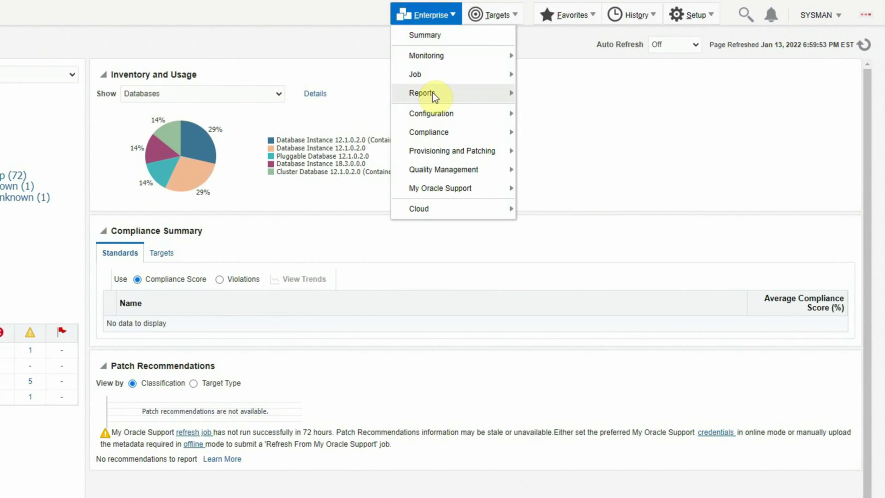
mouse_move(488, 95)
click(570, 113)
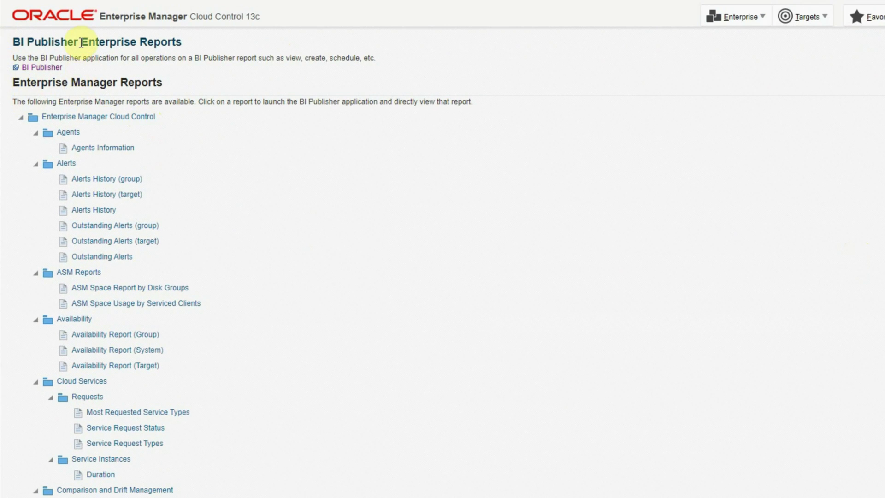
click(39, 69)
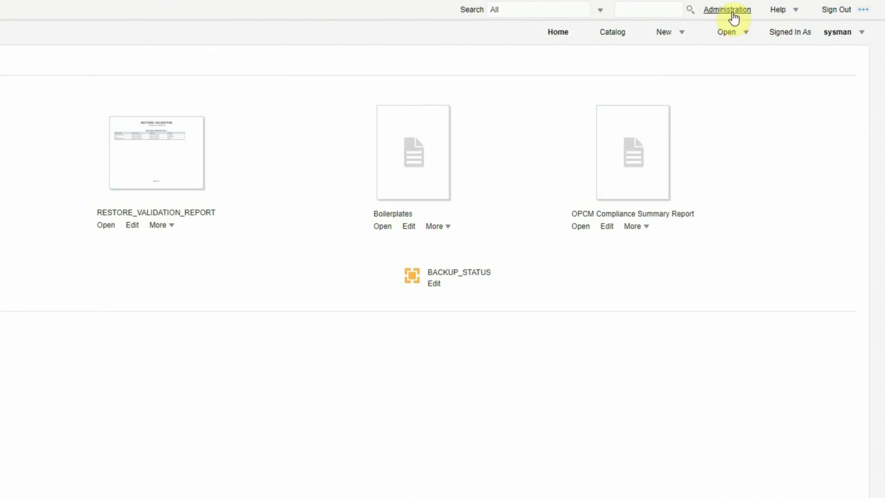
Step: Start a new JDBC data source in the administration area, named CATDB with driver type Oracle 12c
click(732, 13)
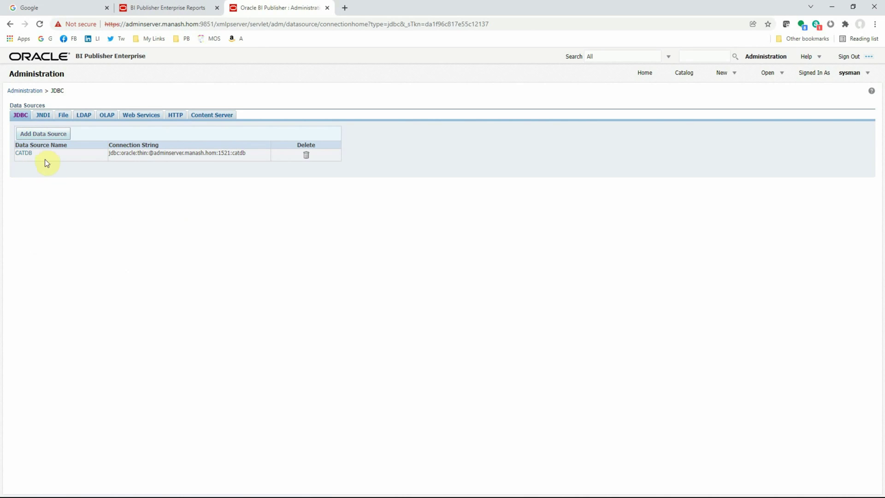
click(35, 134)
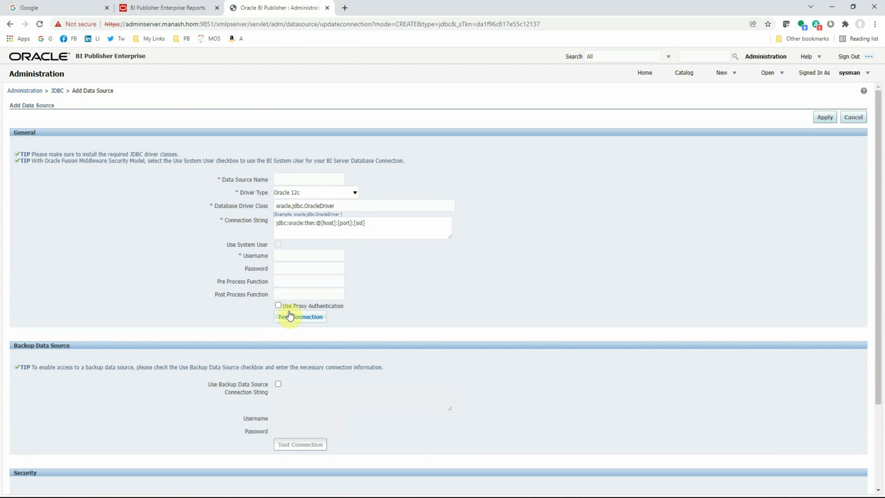
click(309, 176)
click(299, 206)
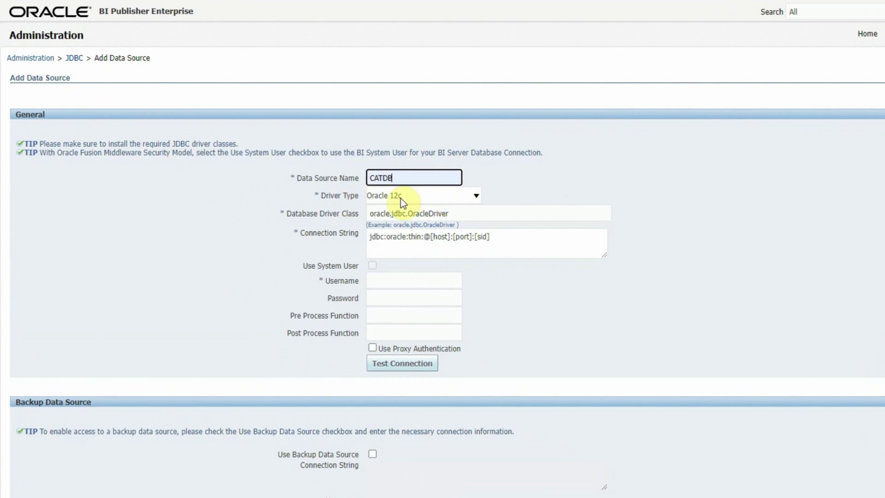
click(419, 195)
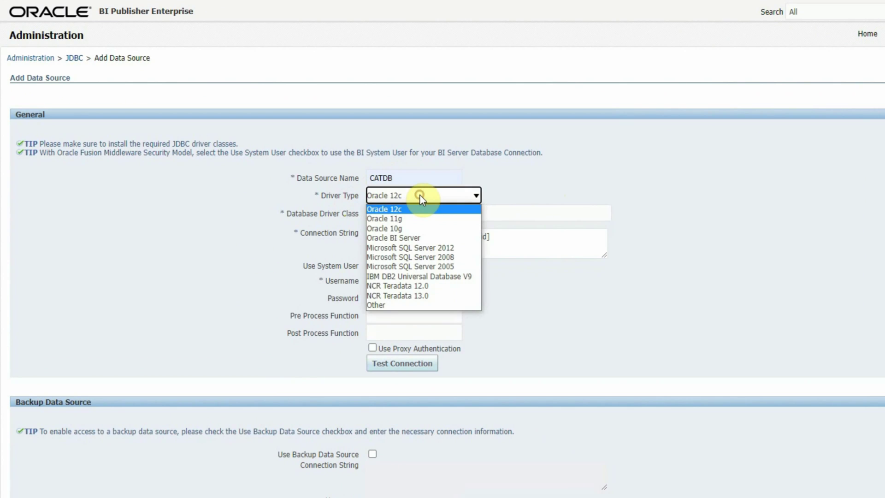
click(408, 211)
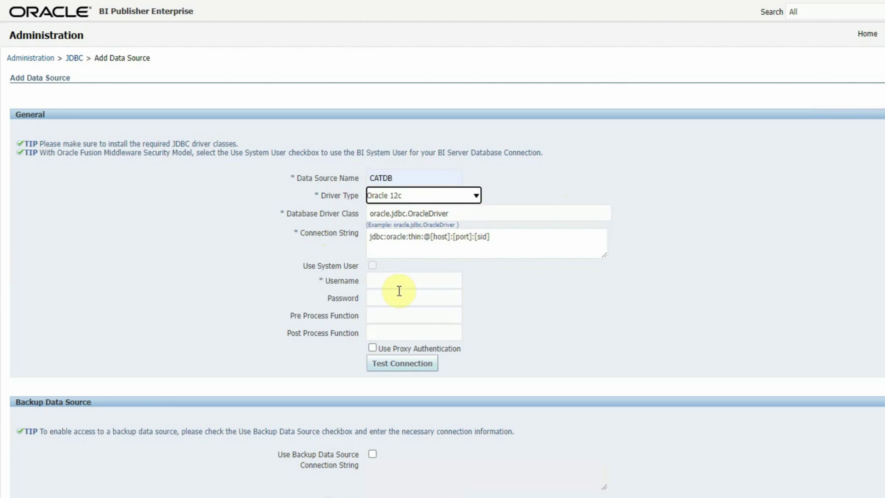
Step: Replace the host placeholder in the connection string with adminserver.manash.hom
click(405, 238)
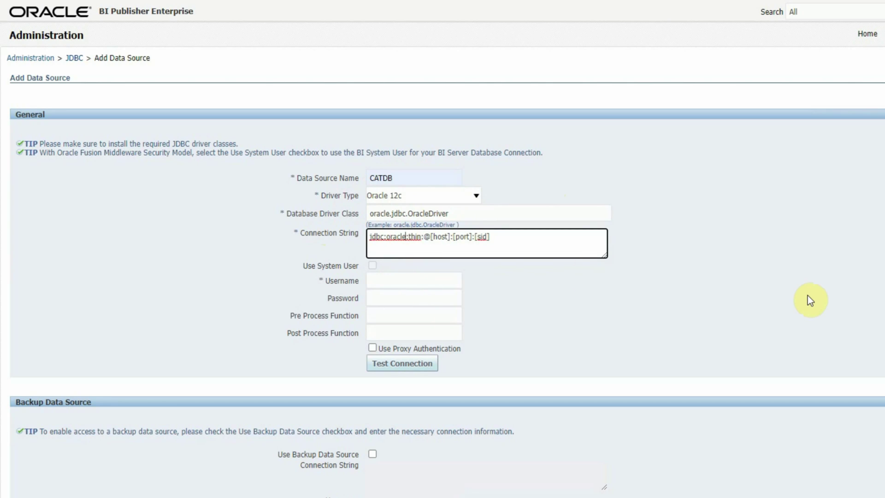
key(shift+Right)
key(shift+Right)
key(shift+Right)
key(shift+Right)
key(shift+Right)
key(shift+Right)
key(Right)
key(Right)
key(shift+Right)
key(shift+Right)
key(shift+Right)
key(shift+Right)
key(shift+Right)
key(shift+Right)
key(Right)
key(Right)
key(shift+Right)
key(shift+Right)
key(shift+Right)
key(shift+Right)
key(shift+Right)
key(Left)
key(shift+Right)
key(shift+Right)
key(shift+Right)
key(shift+Right)
key(shift+Right)
key(shift+Right)
text(adminserver)
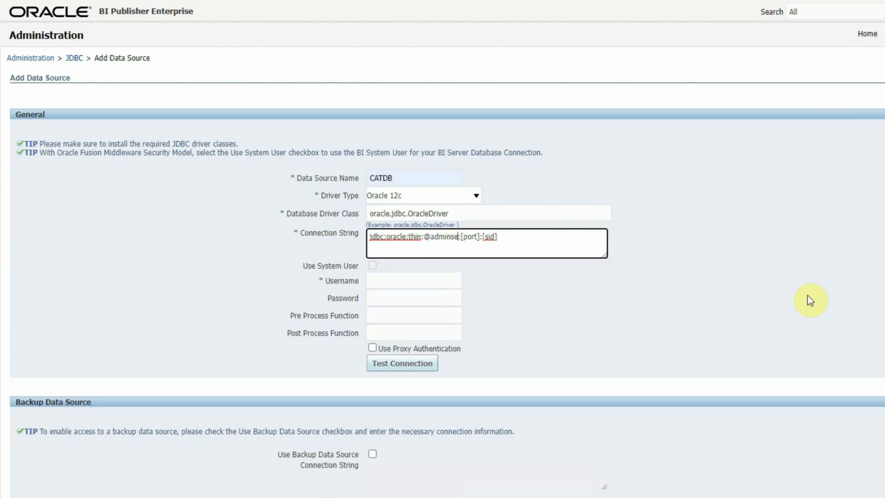
text(.manash.ho)
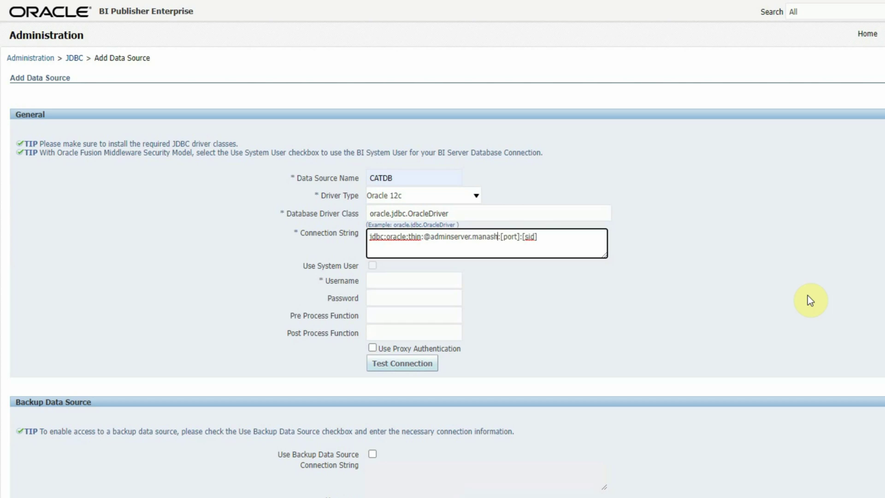
text(m)
Step: Set the connection string's port to 1521 and its SID to catdb
key(Right)
key(shift+Right)
key(shift+Right)
key(shift+Right)
key(shift+Right)
key(shift+Right)
key(shift+Right)
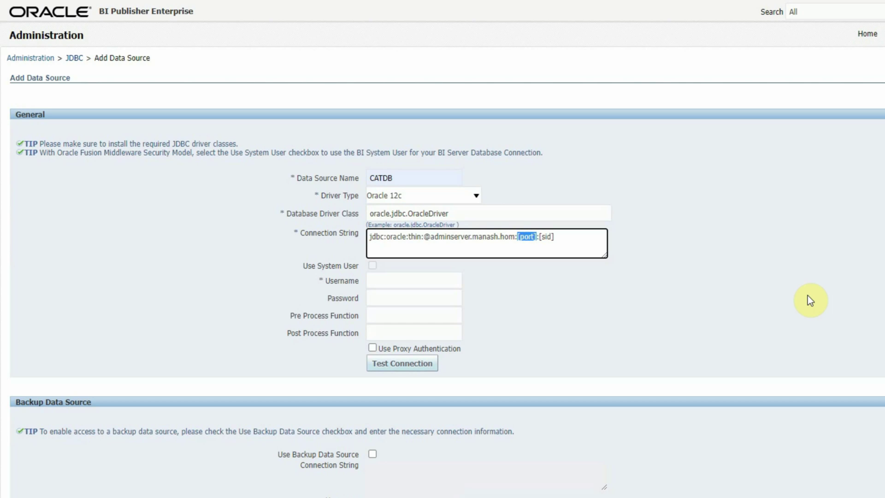
text(1521)
key(Right)
key(shift+Right)
key(shift+Right)
key(shift+Right)
key(shift+Right)
key(shift+Right)
text(catdb)
Step: Test the data source connection with username system and the account password, and discard the new data source
click(402, 280)
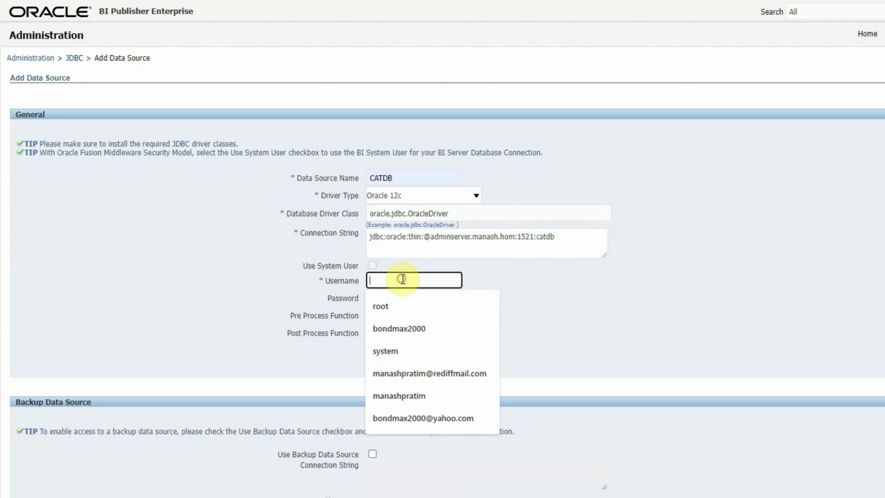
text(system)
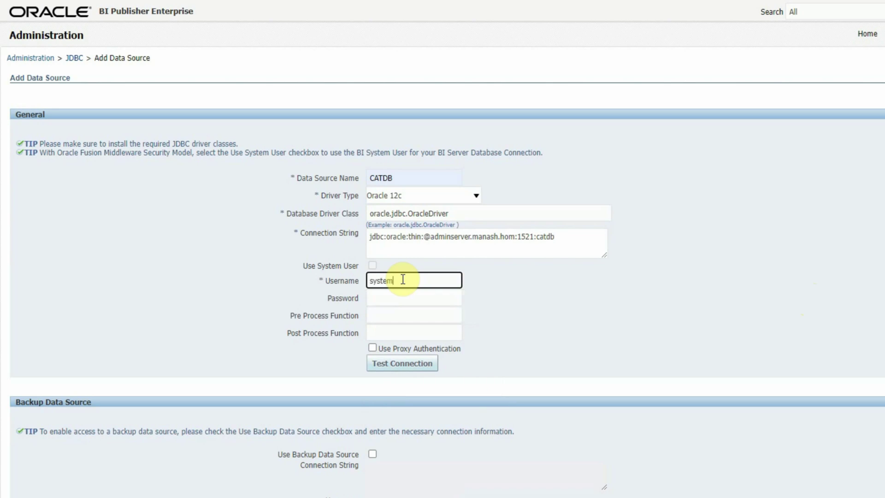
key(Tab)
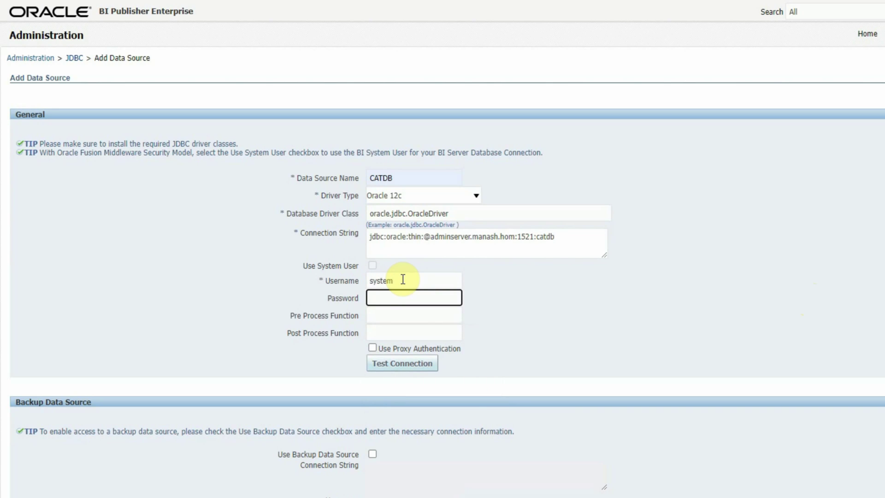
text(•••••)
click(396, 366)
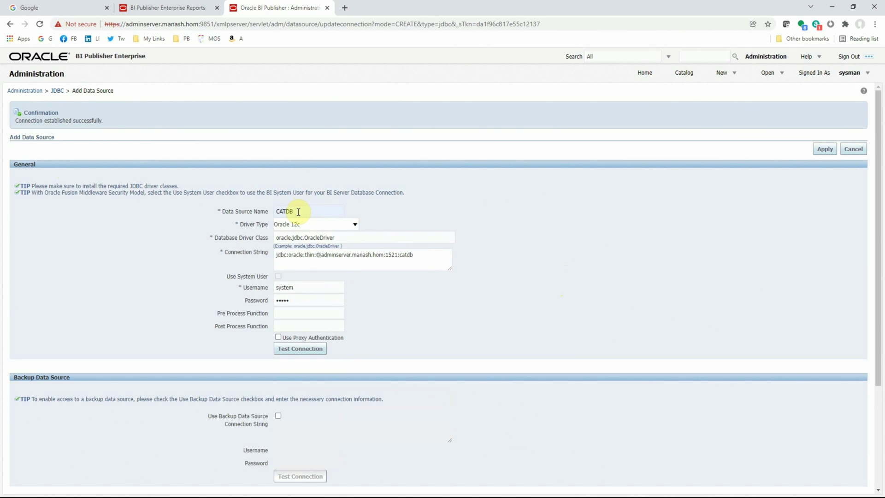
click(855, 150)
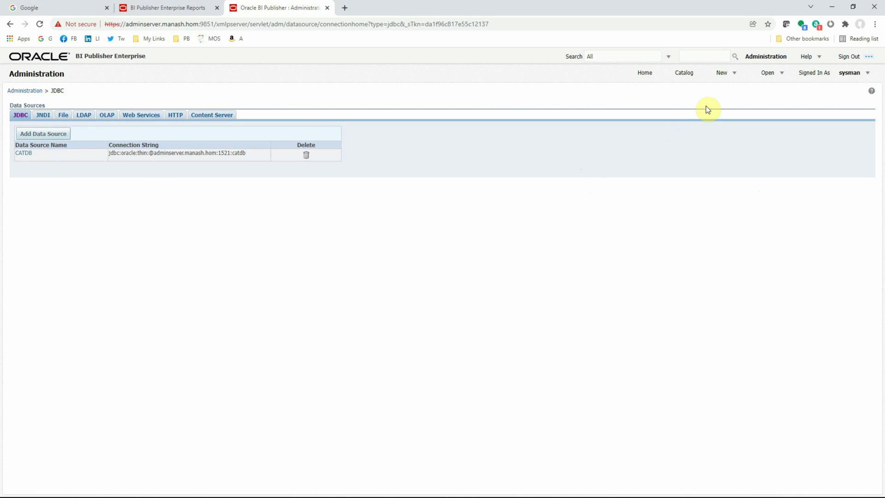
Step: Create a new data model and start an SQL Query data set in it
click(734, 76)
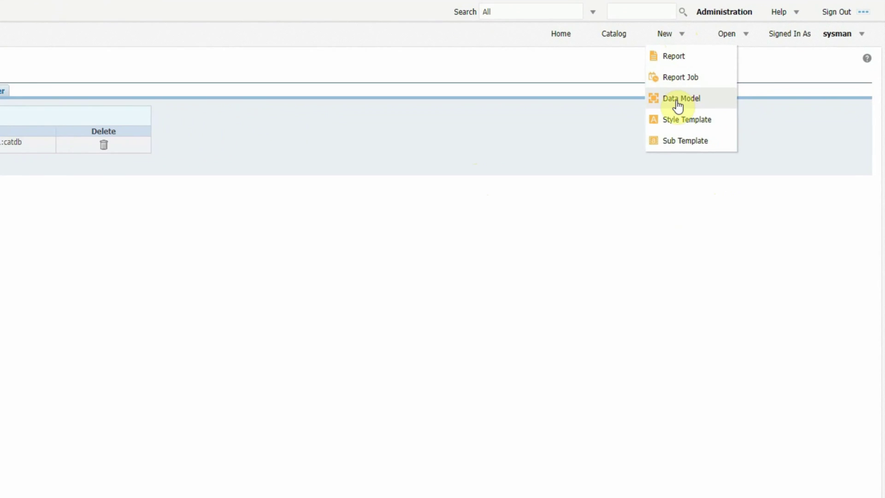
click(733, 121)
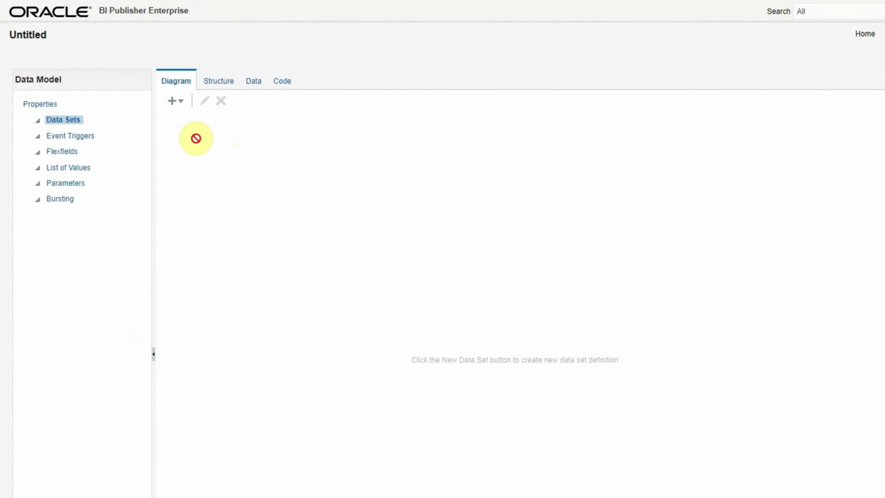
click(180, 103)
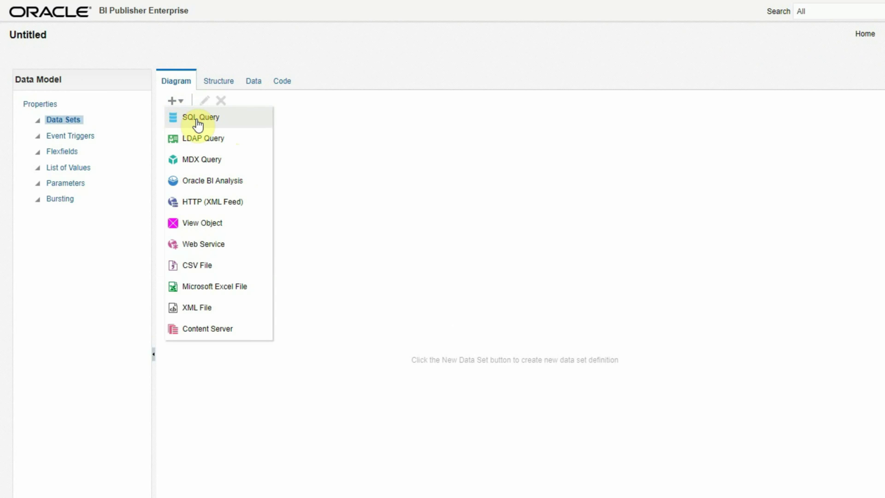
click(184, 123)
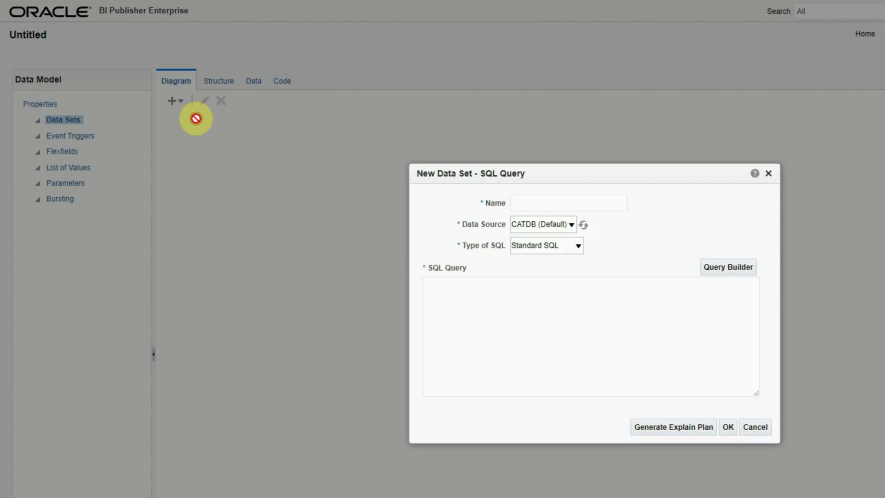
Step: Name the data set DB_ENV_HEALTH, with CATDB (Default) as data source and Standard SQL as the SQL type
click(551, 203)
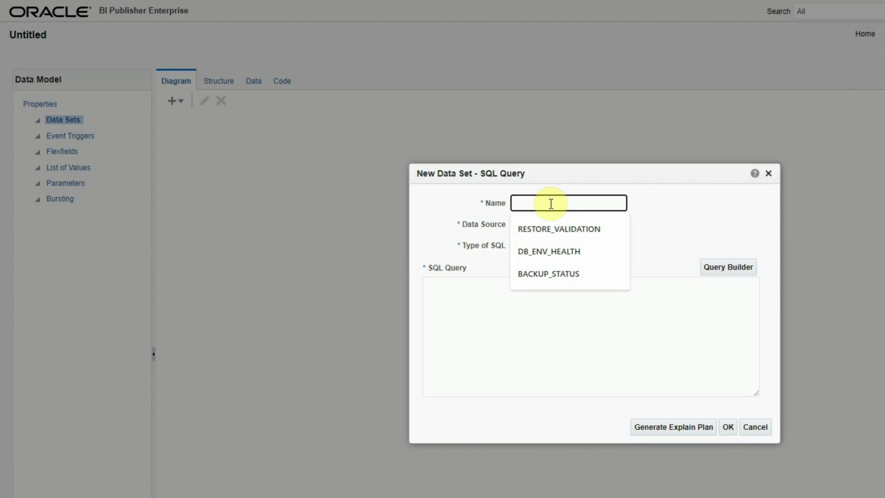
click(557, 250)
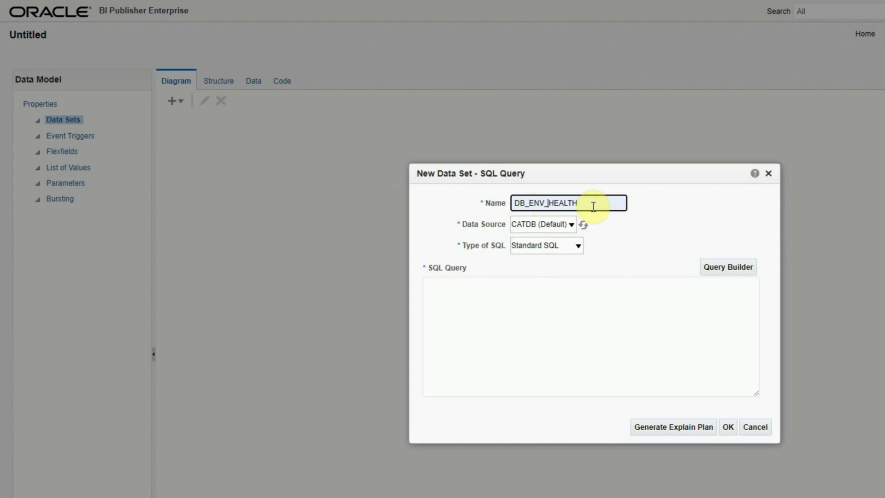
click(572, 225)
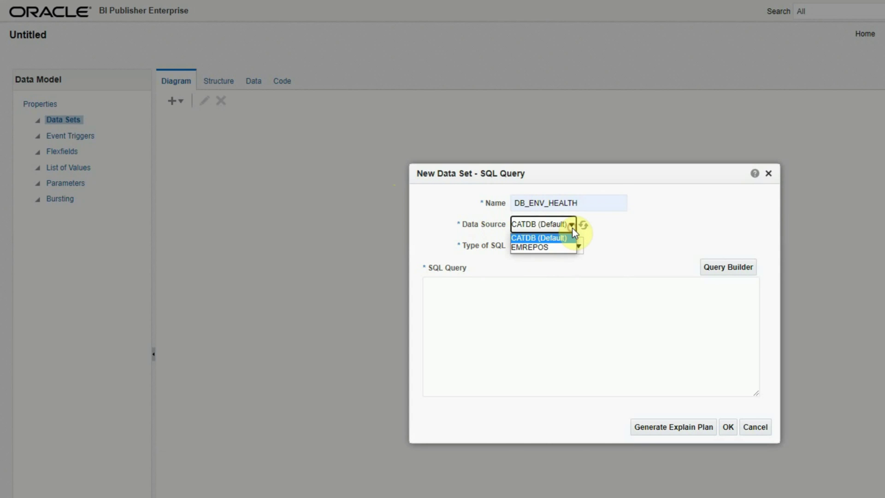
click(532, 239)
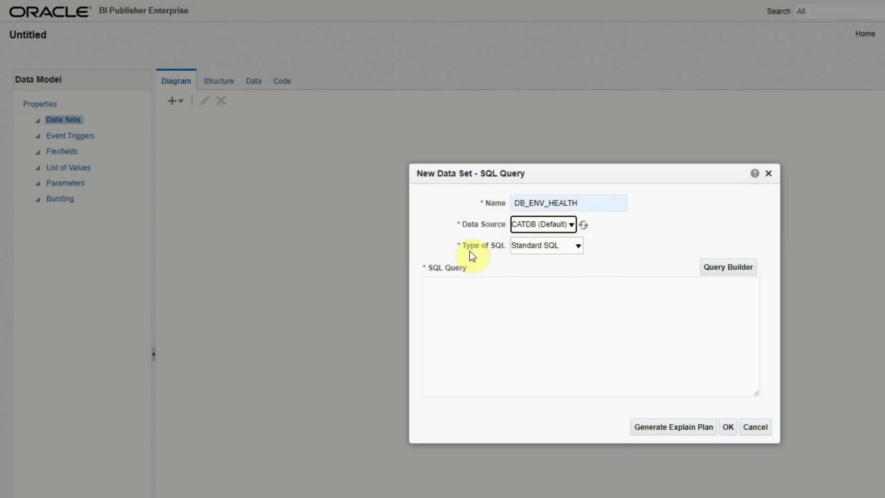
click(571, 246)
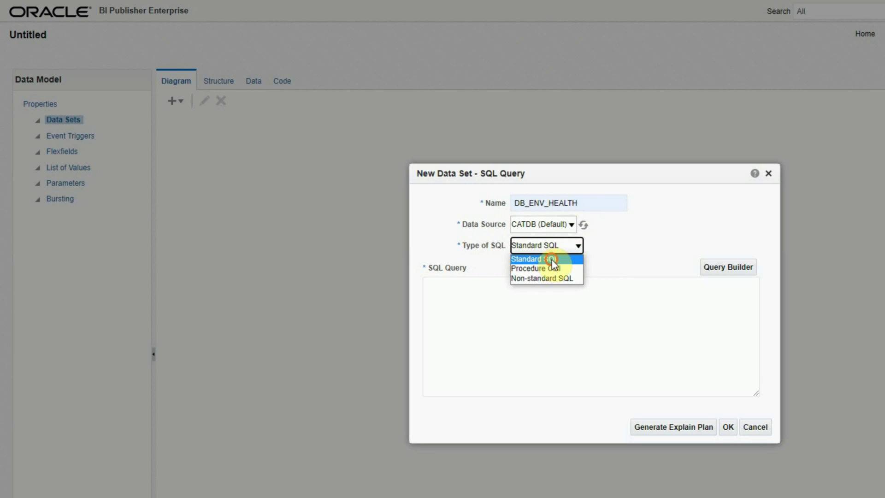
click(549, 257)
Step: Switch to the SQL editor with simple_db_health_report_CATDB.sql and examine the target_list subquery at the script's start
click(442, 289)
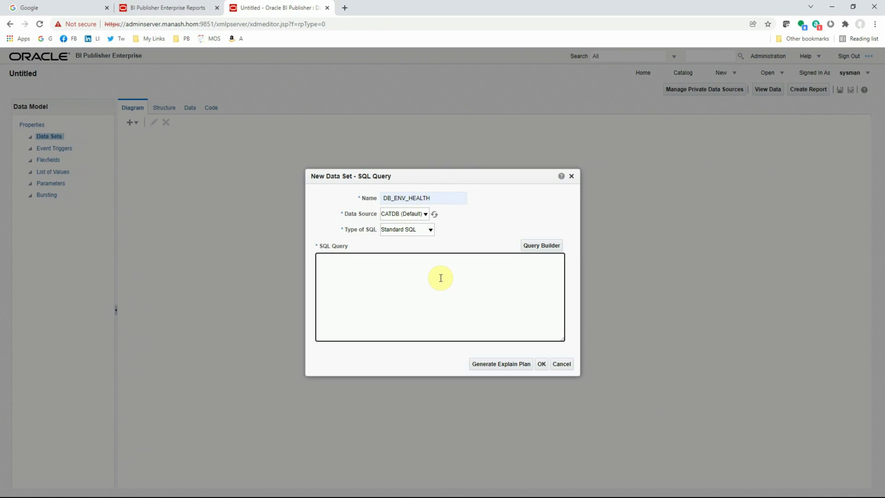
key(alt+Tab)
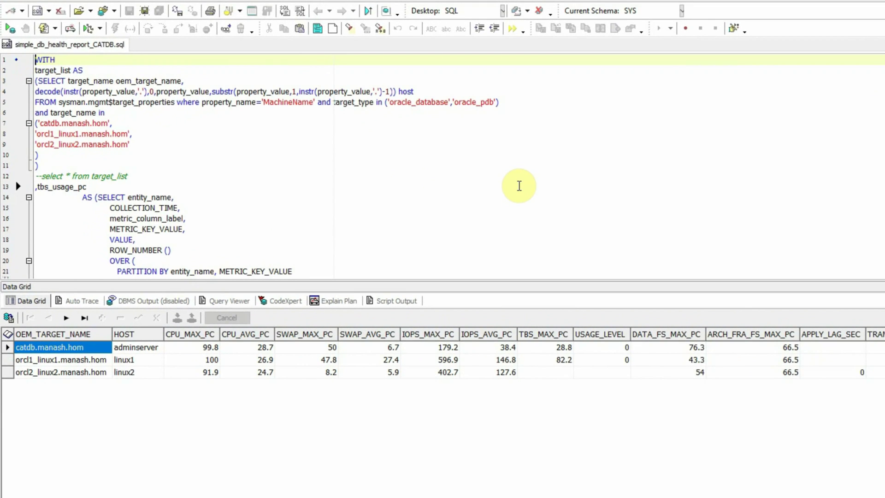
key(shift+Down)
key(shift+Down)
key(shift+Down)
key(shift+Down)
key(shift+Down)
key(shift+Down)
key(shift+Down)
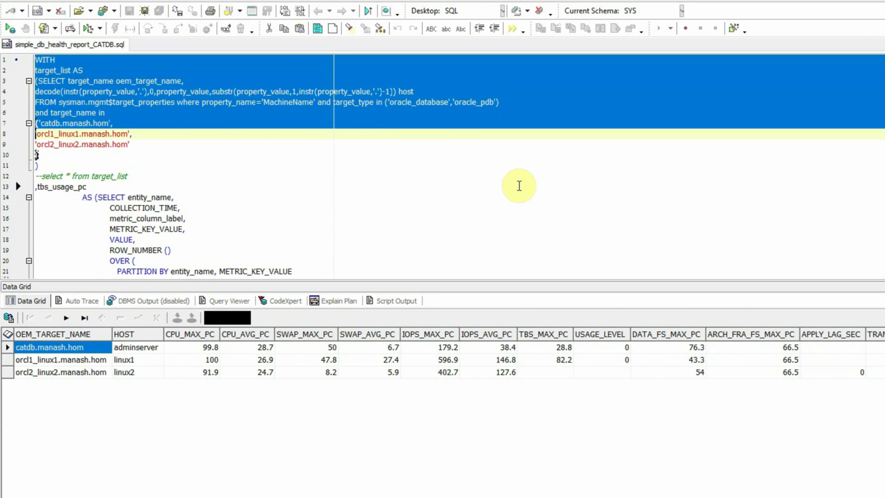
key(Down)
key(Down)
key(Down)
key(Up)
key(Up)
key(Up)
key(Up)
key(Up)
key(Up)
key(Up)
key(Up)
key(Up)
key(Up)
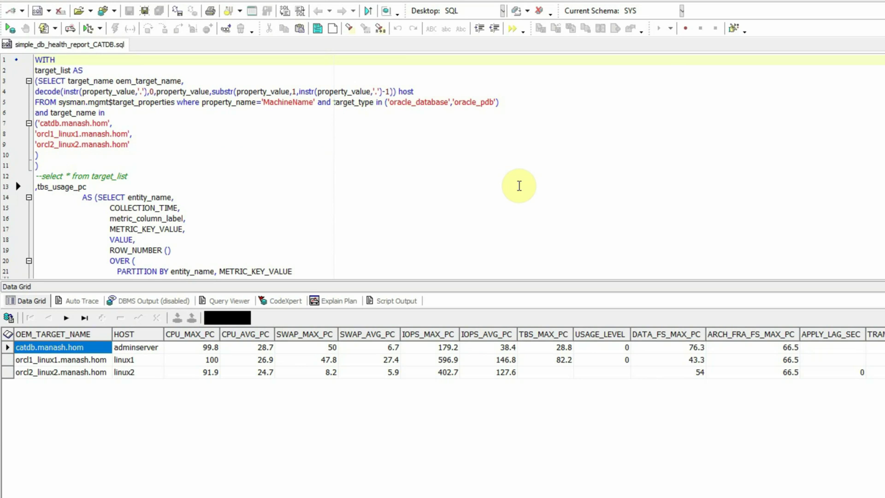
Step: Add the line SELECT * FROM ( above the WITH clause at the start of the script
key(Return)
key(Up)
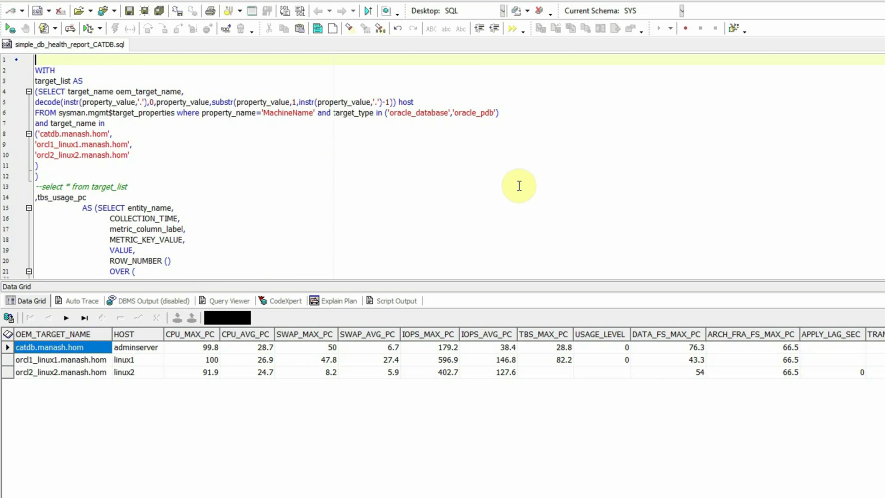
key(Down)
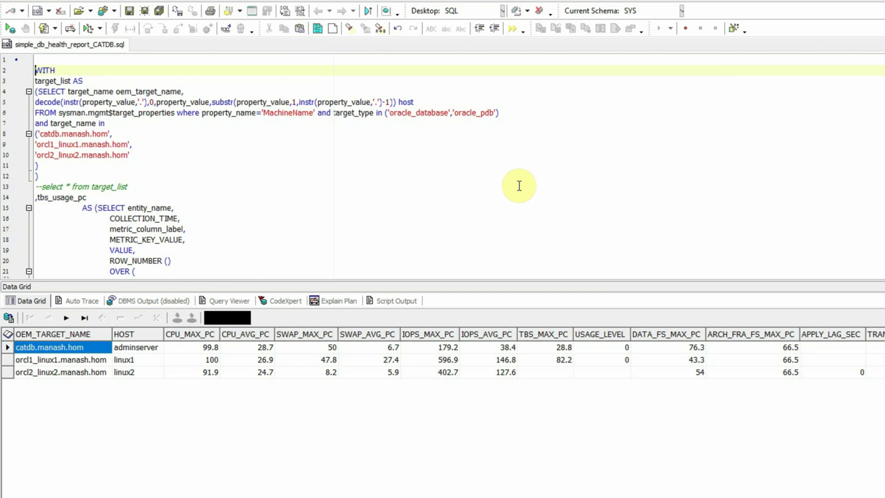
key(Up)
text(S)
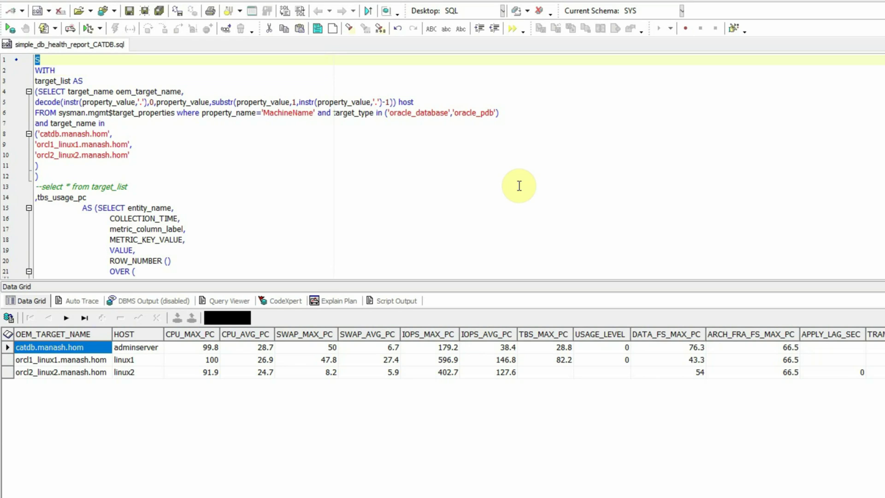
text(ELECT * FROM)
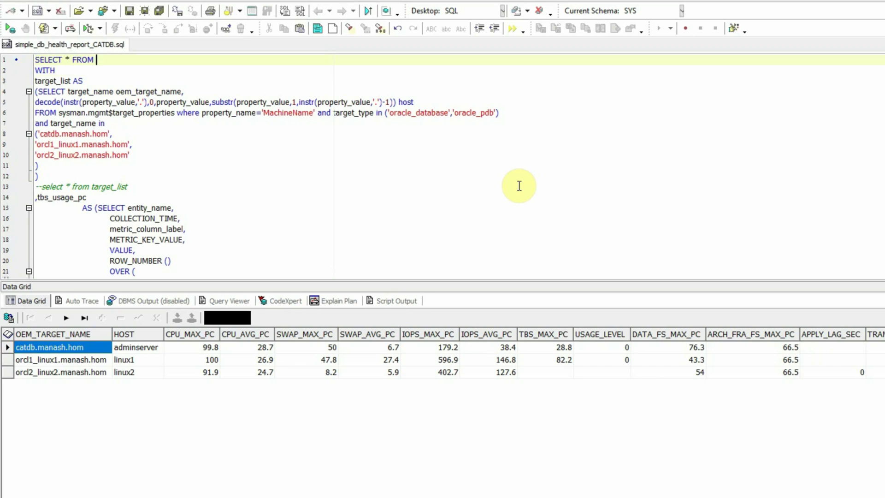
text( ()
key(Down)
key(Home)
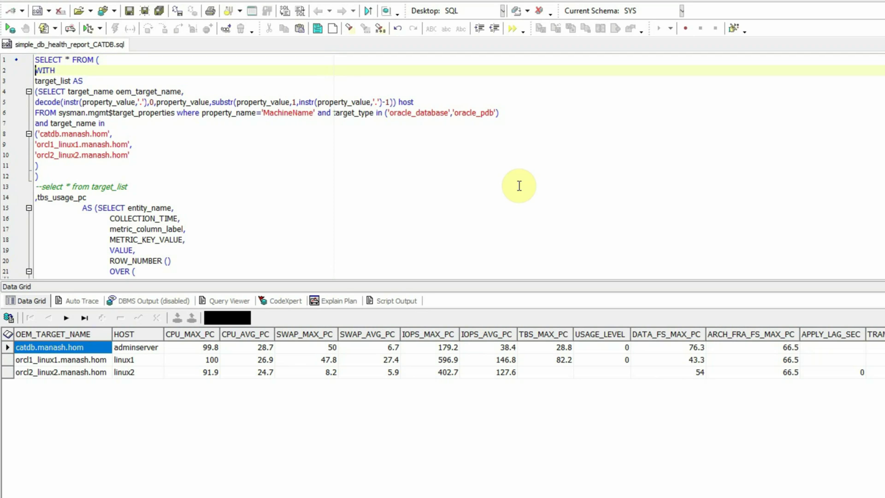
Step: Close the outer SELECT with ) on a new line after ORDER BY 1 at the end of the script
key(shift+Down)
key(shift+Down)
key(shift+Down)
key(shift+Down)
key(shift+Down)
key(shift+Down)
key(shift+Down)
key(shift+Down)
key(shift+Down)
key(shift+Down)
key(shift+Down)
key(shift+Down)
key(shift+Down)
key(shift+Down)
key(shift+Down)
key(shift+Down)
key(shift+Down)
key(shift+Down)
key(shift+Down)
key(shift+Down)
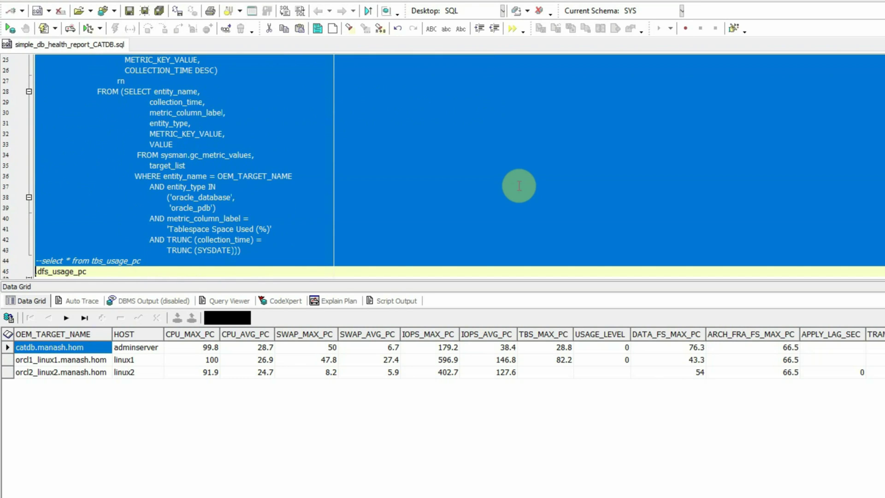
key(ctrl+End)
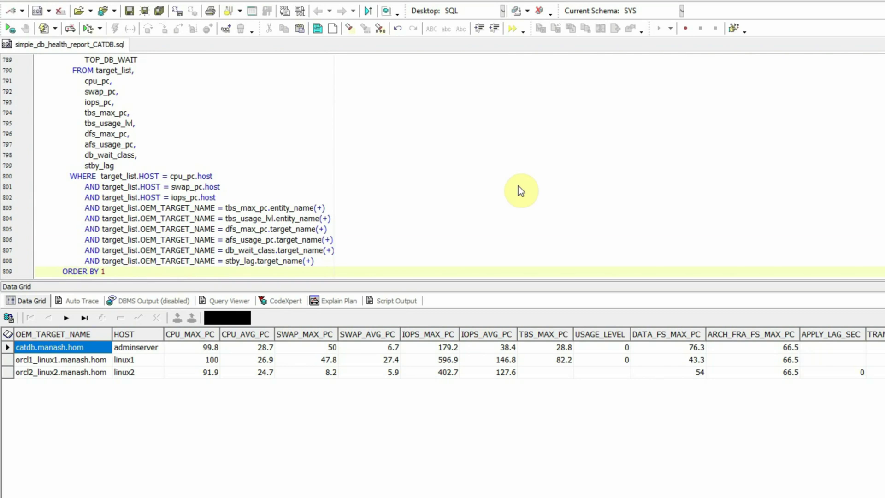
key(Return)
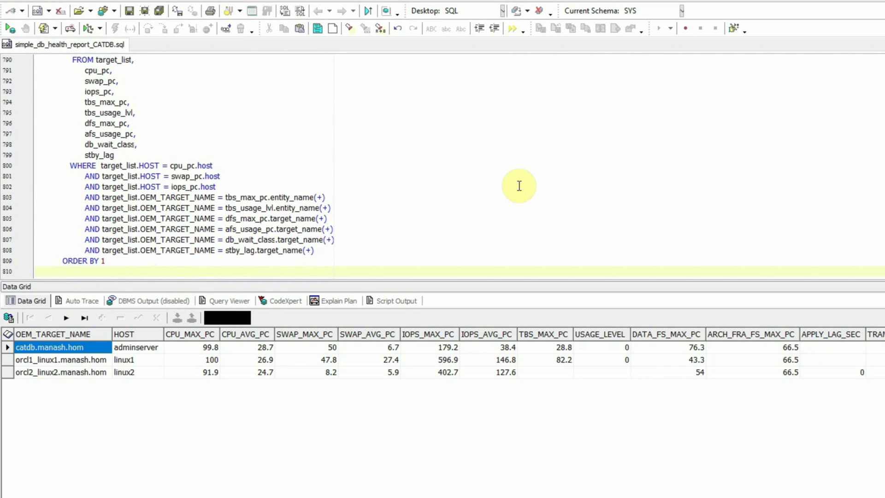
text())
key(ctrl+Home)
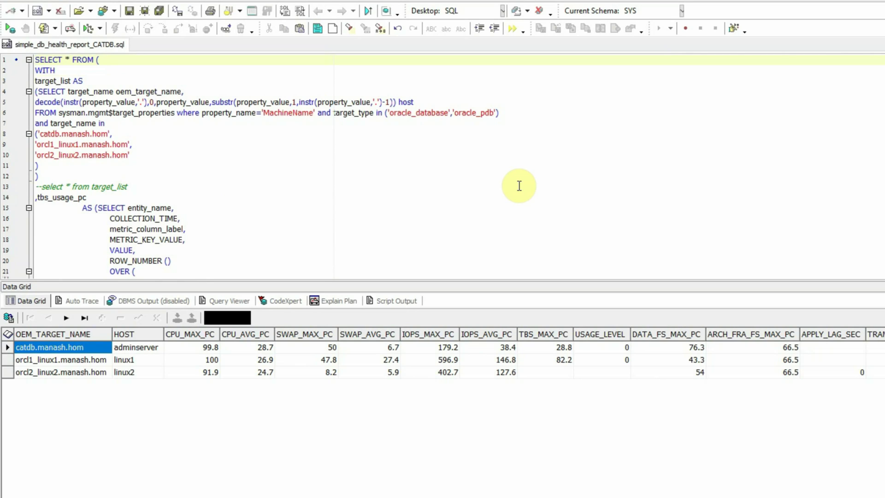
Step: Run the wrapped health report query from the start of the script
key(End)
key(Home)
key(F9)
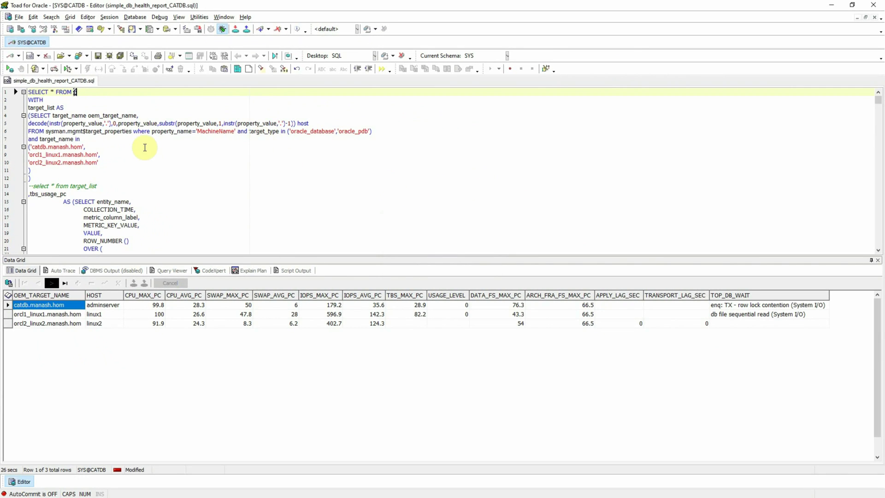
Step: Copy the entire script into the SQL Query of the DB_ENV_HEALTH data set in BI Publisher, and create the data set
click(113, 141)
key(ctrl+a)
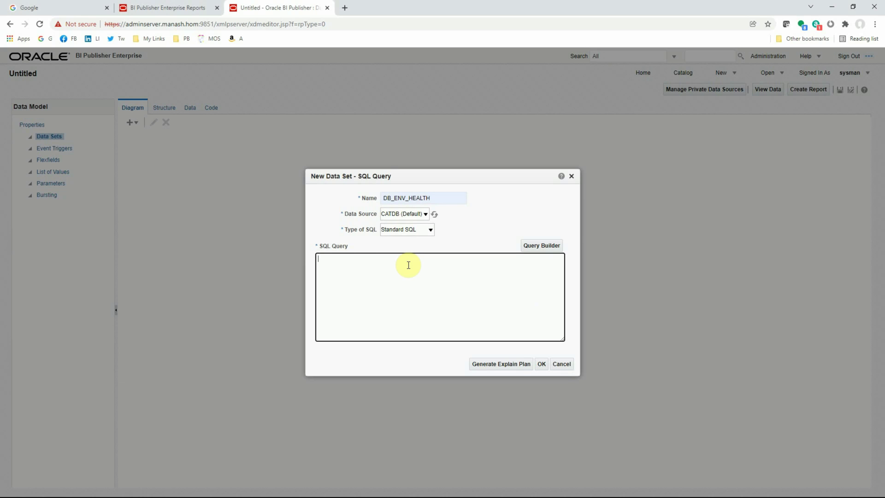
key(ctrl+v)
click(561, 323)
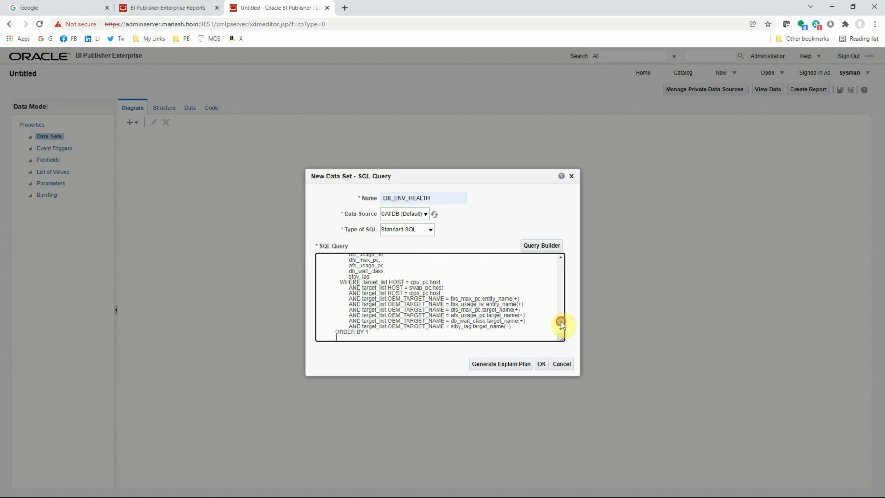
drag(562, 321, 554, 340)
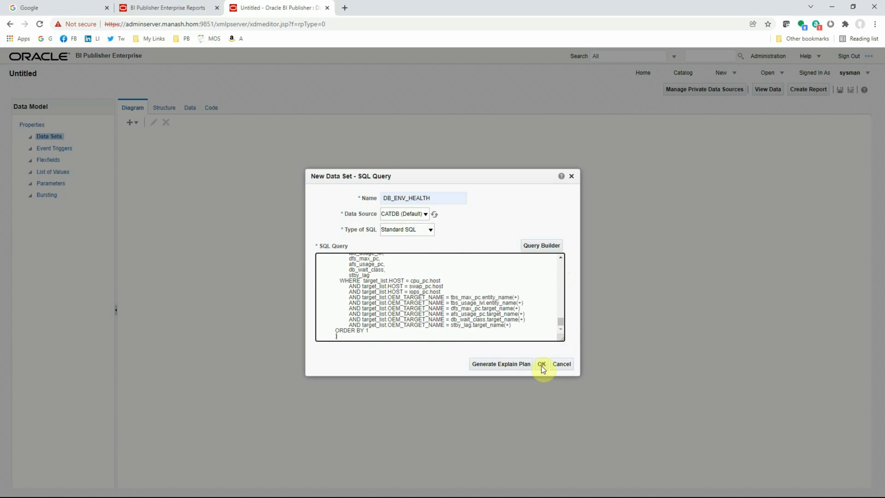
click(541, 365)
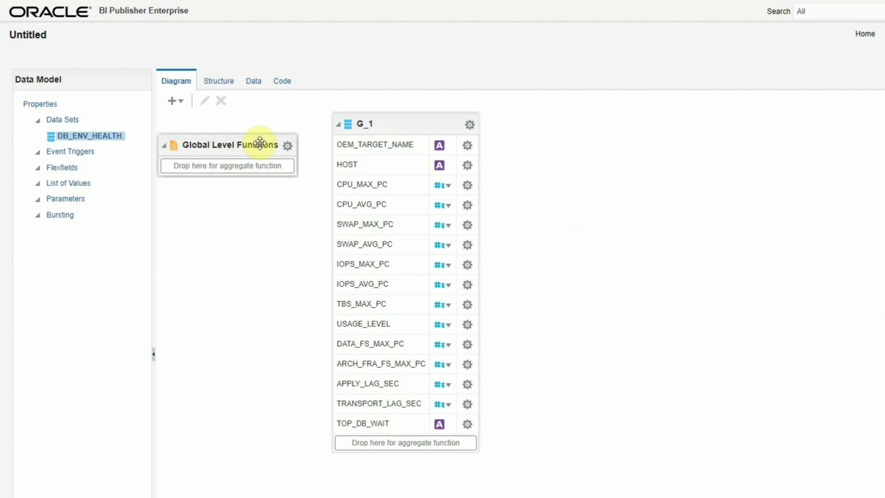
Step: View the DB_ENV_HEALTH output as a tree and as a table, and examine the data model's structure and code
click(255, 85)
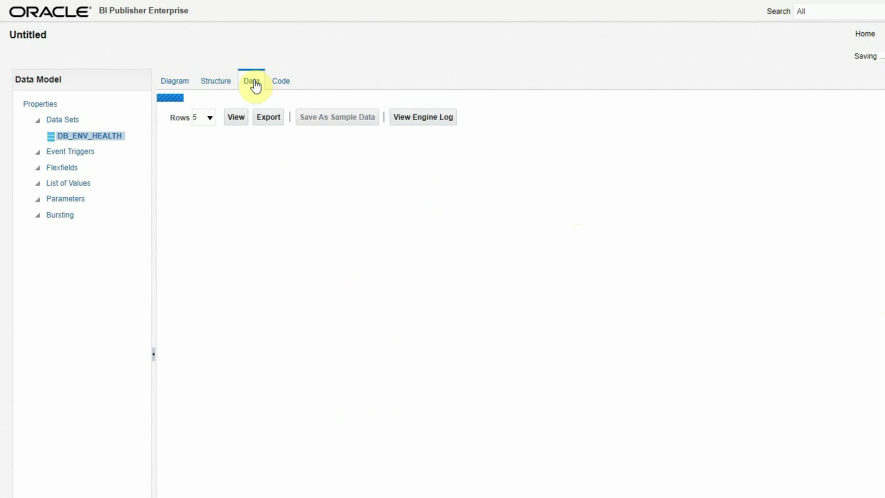
click(231, 112)
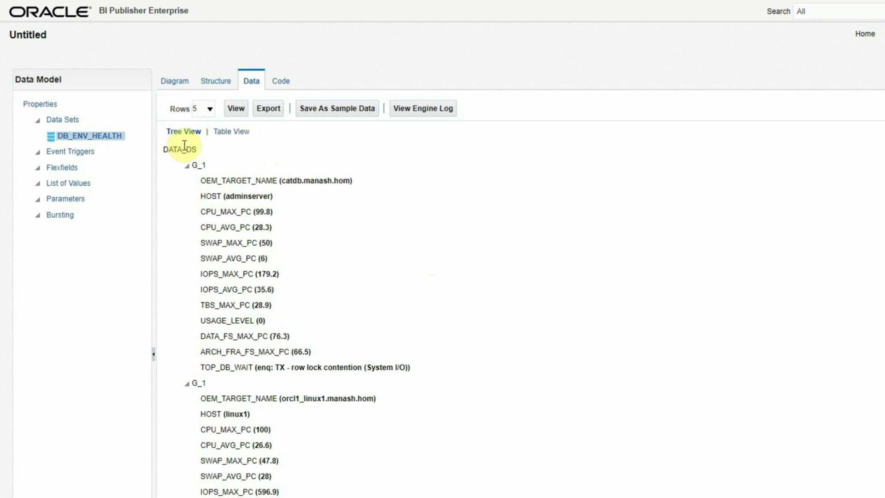
click(228, 133)
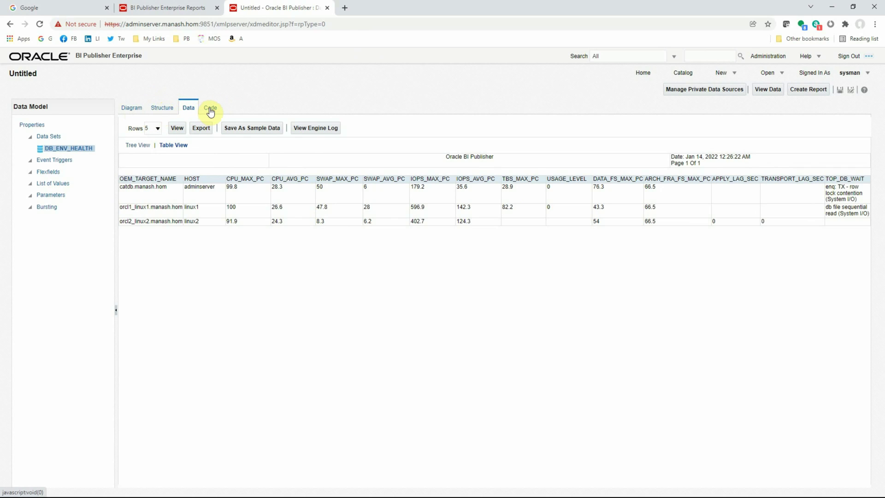
click(156, 108)
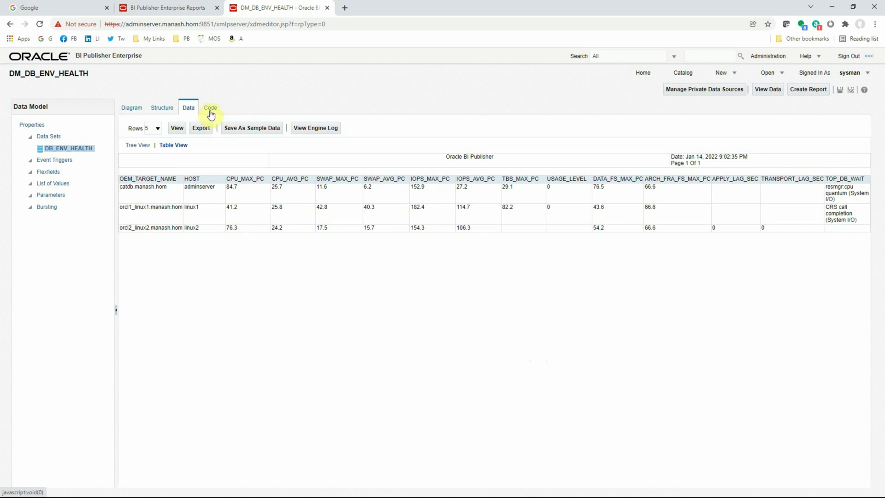
click(211, 108)
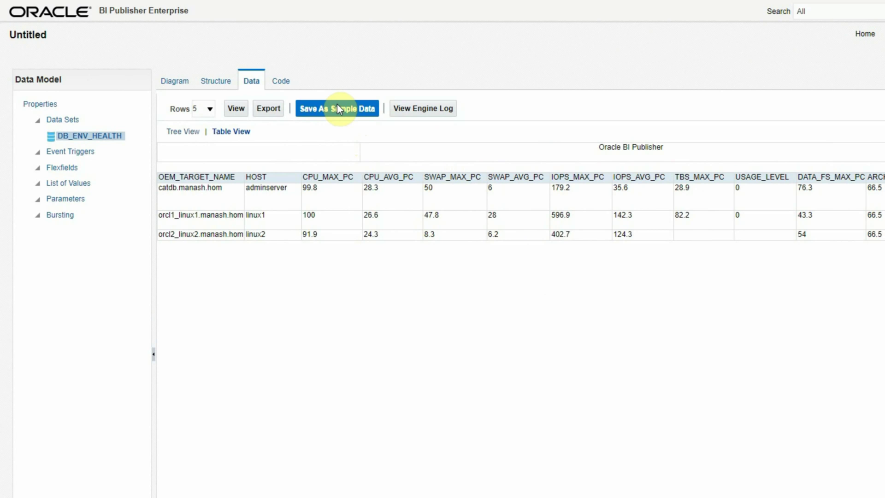
Step: Save the displayed rows as sample data, and save the data model as DM_DB_ENV_HEALTH in My Folders
click(339, 109)
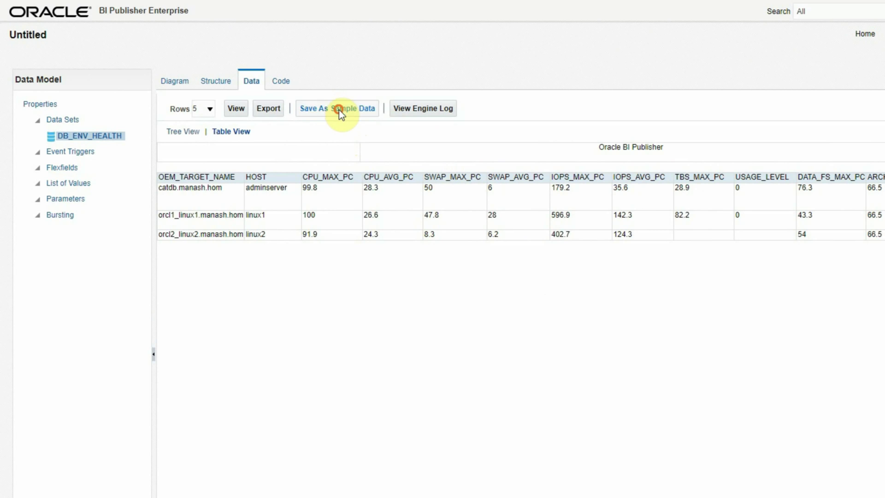
click(681, 331)
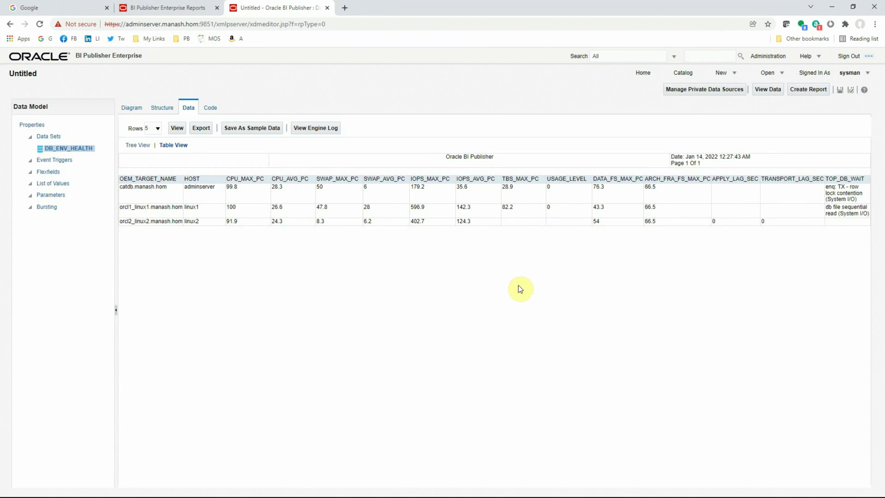
click(840, 91)
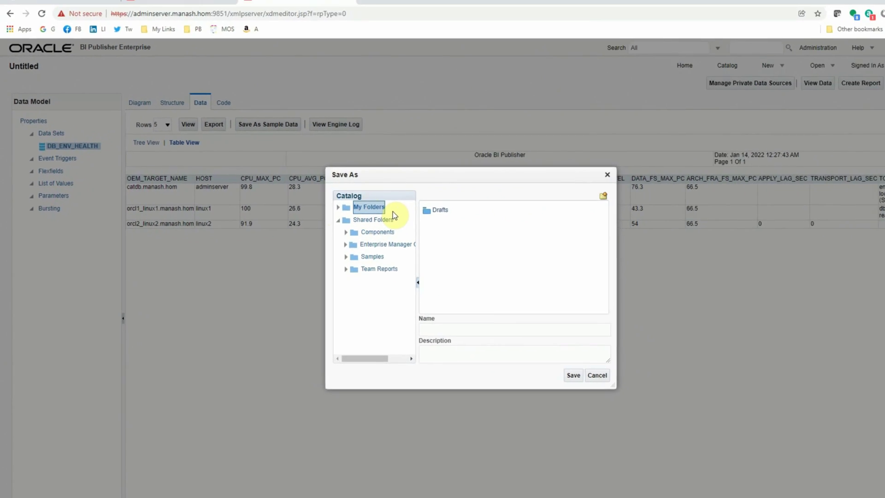
click(422, 321)
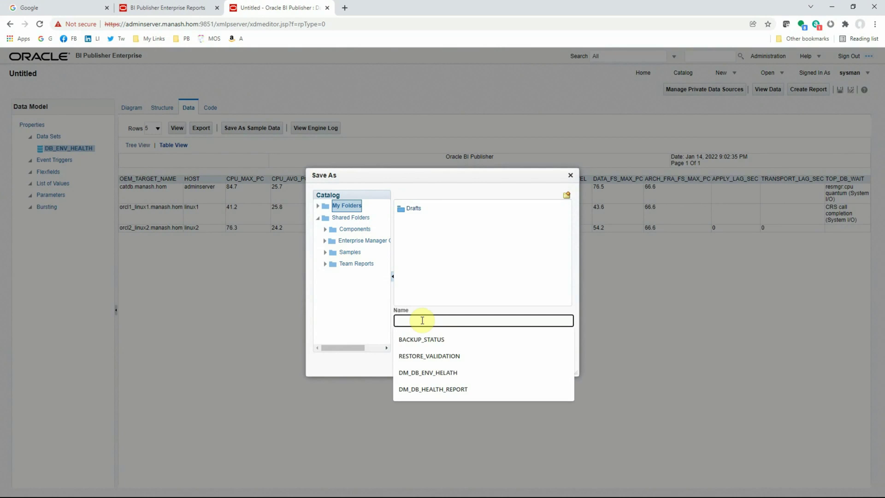
text(DM)
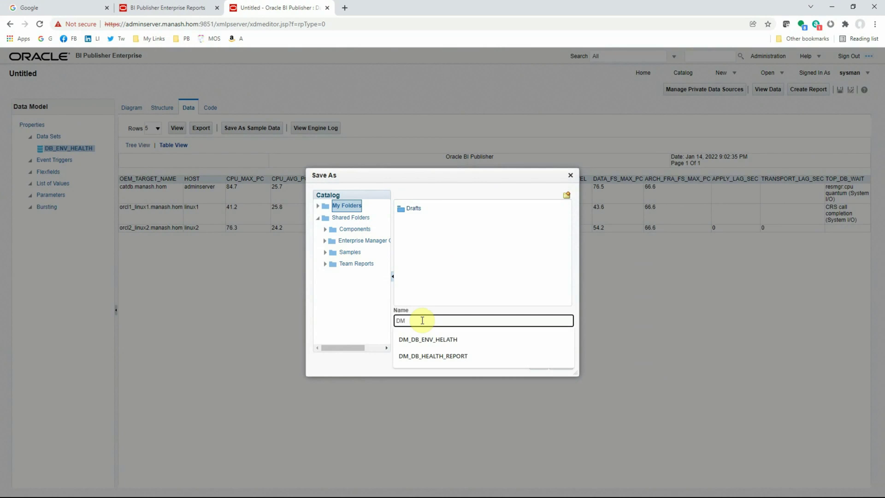
text(_DB_ENV_HEALTH)
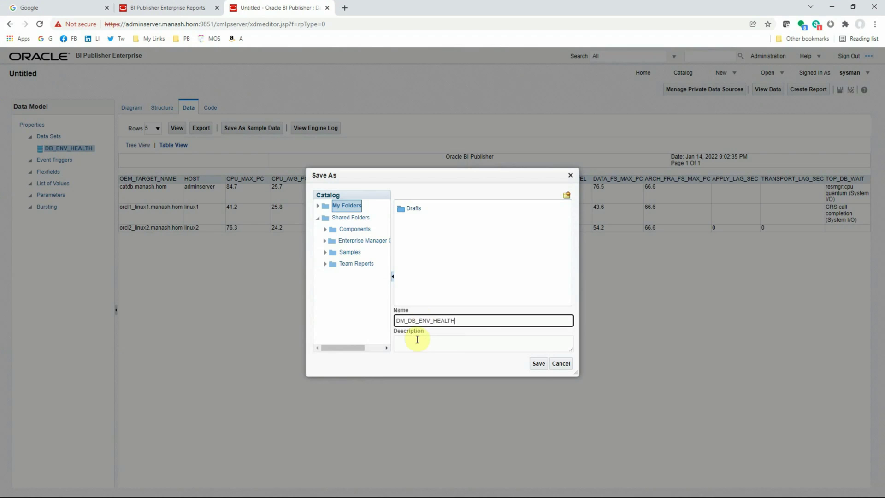
click(537, 365)
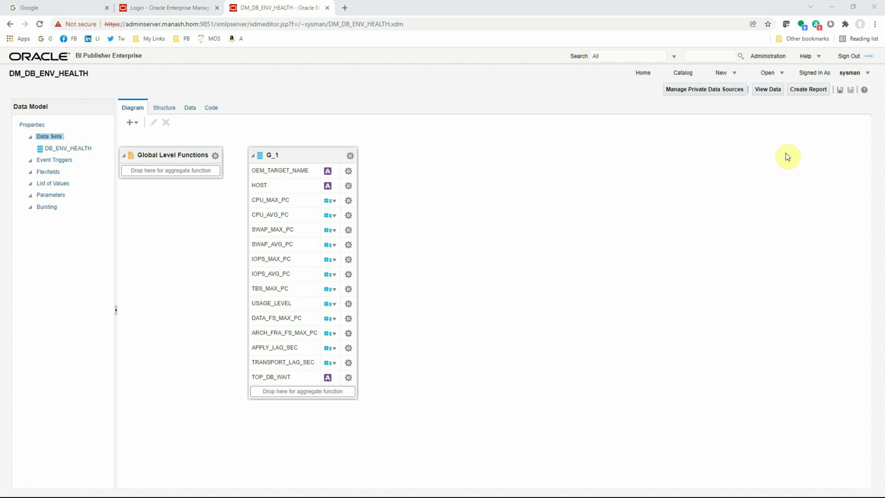
Step: Create a report from the DM_DB_ENV_HEALTH data model with the Use Report Editor option
click(806, 91)
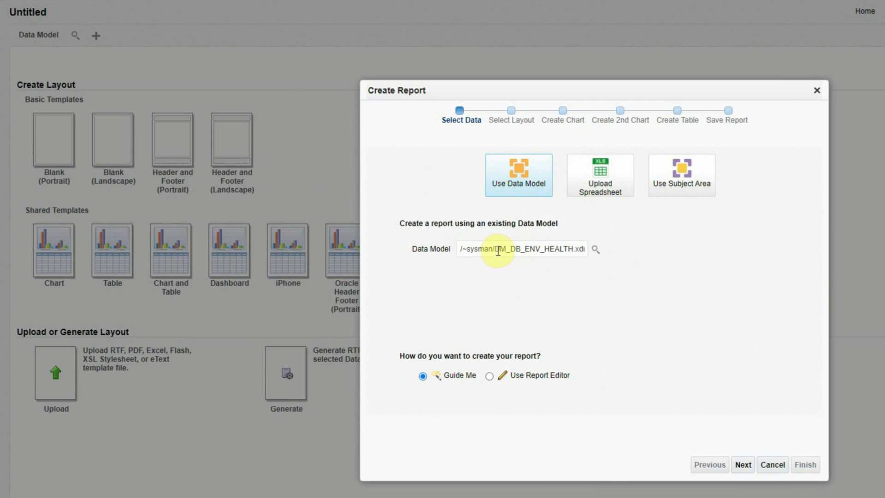
drag(498, 251, 602, 290)
click(581, 250)
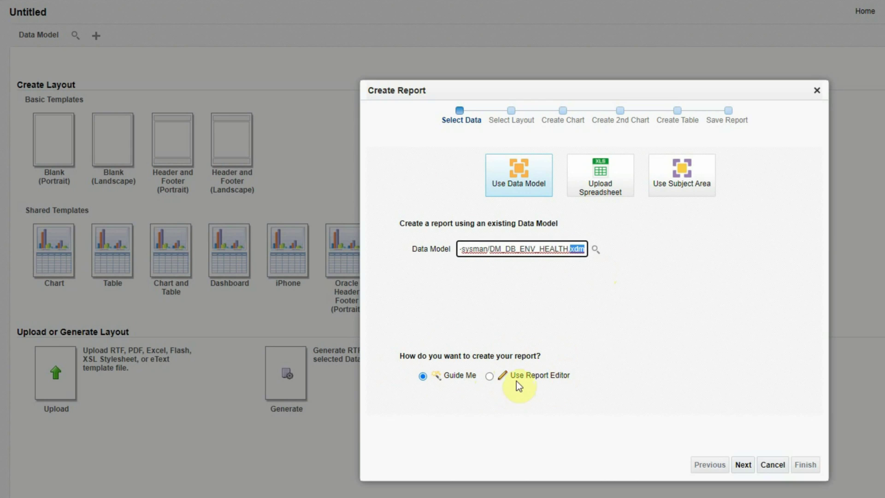
click(491, 378)
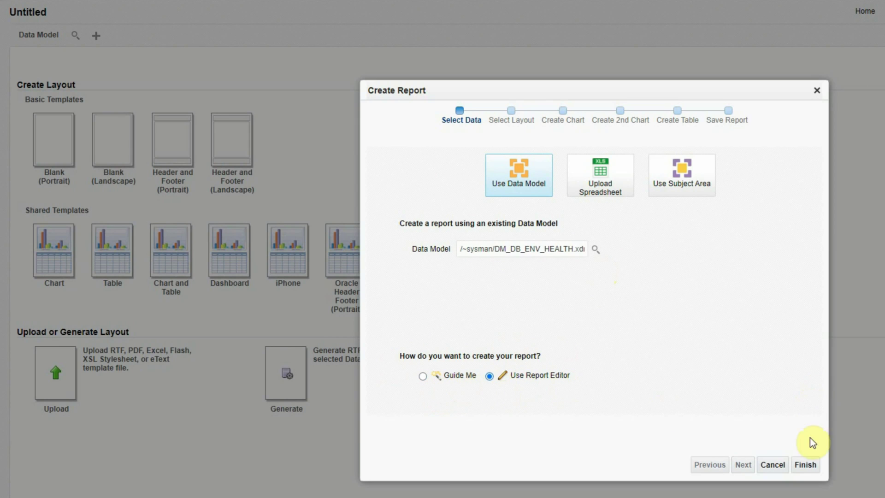
click(806, 464)
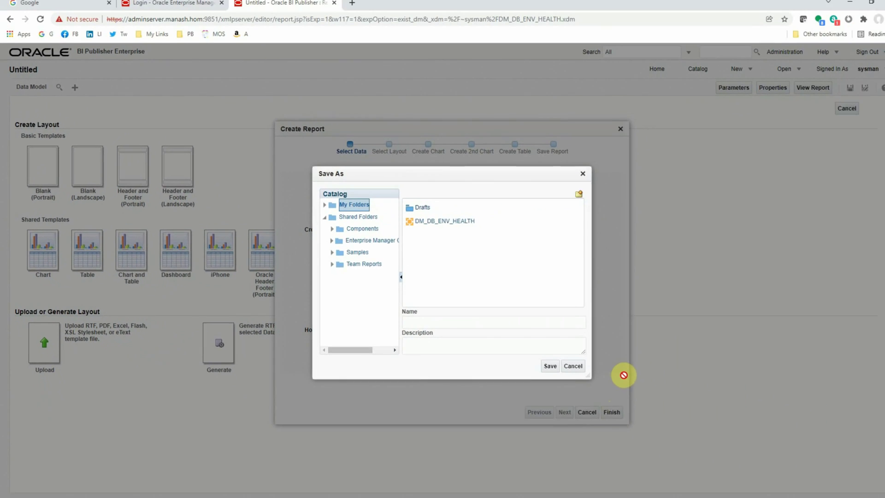
Step: Save the report as DB_ENV_HEALTH_REPORT in My Folders and start a Blank (Portrait) layout for it
click(431, 323)
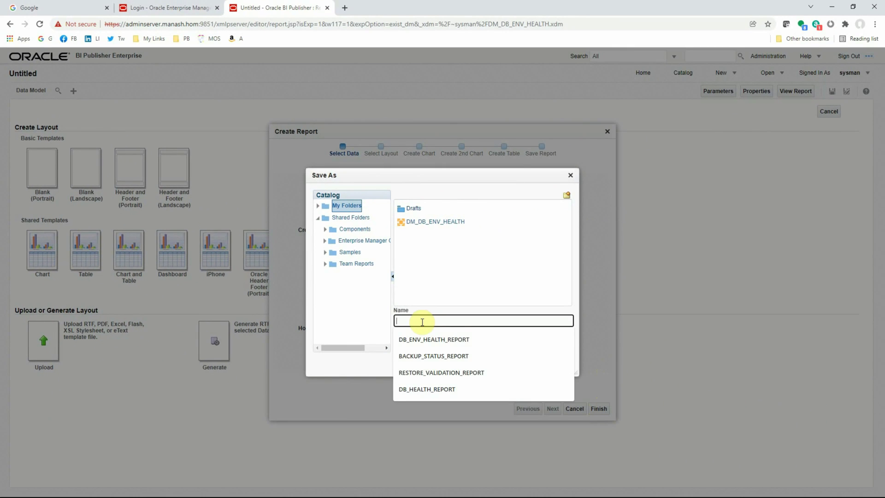
text(DB)
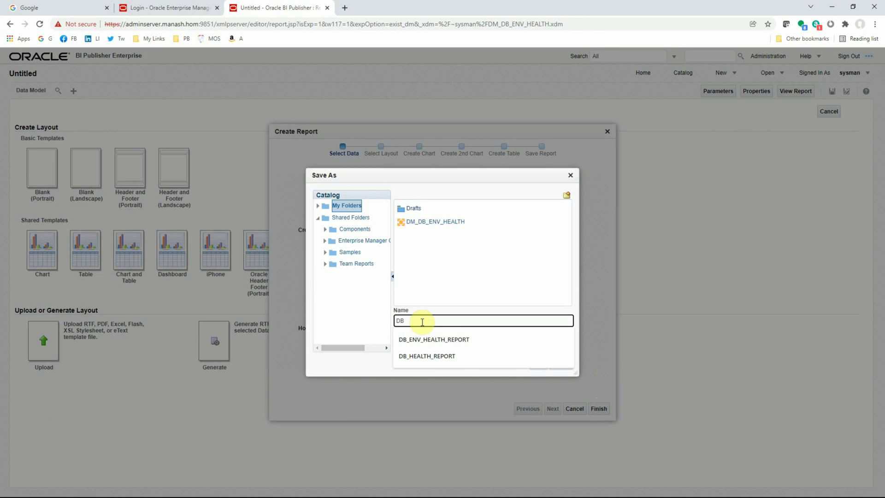
text(_ENV)
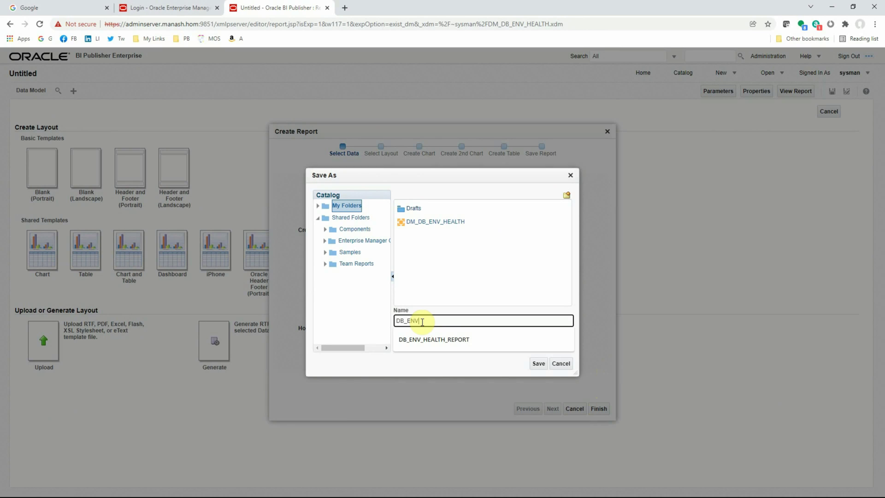
text(_HEALTH_REPORT)
click(539, 363)
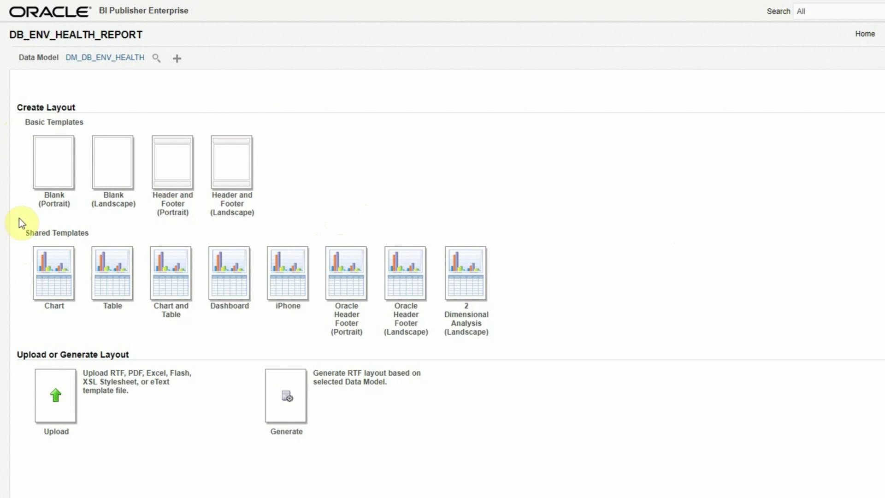
click(54, 177)
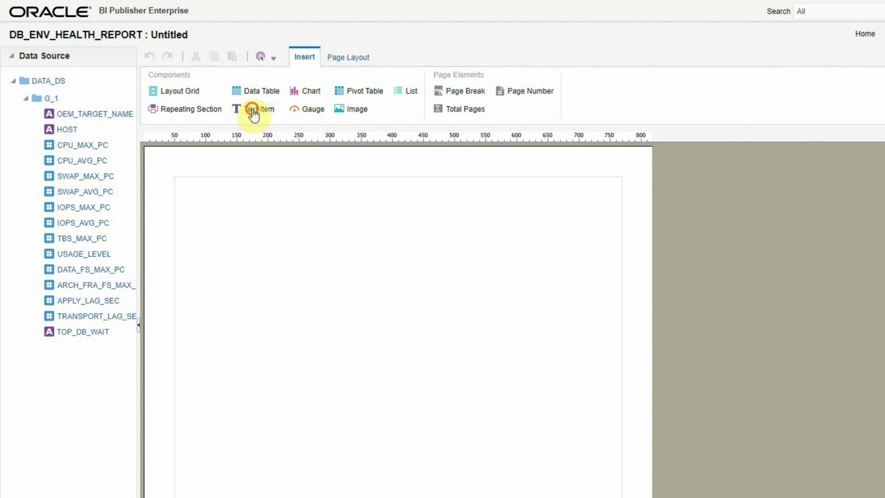
Step: Add a text item at the start of the page reading DB ENVIRONMENT HEALTH REPORT
drag(251, 114, 238, 199)
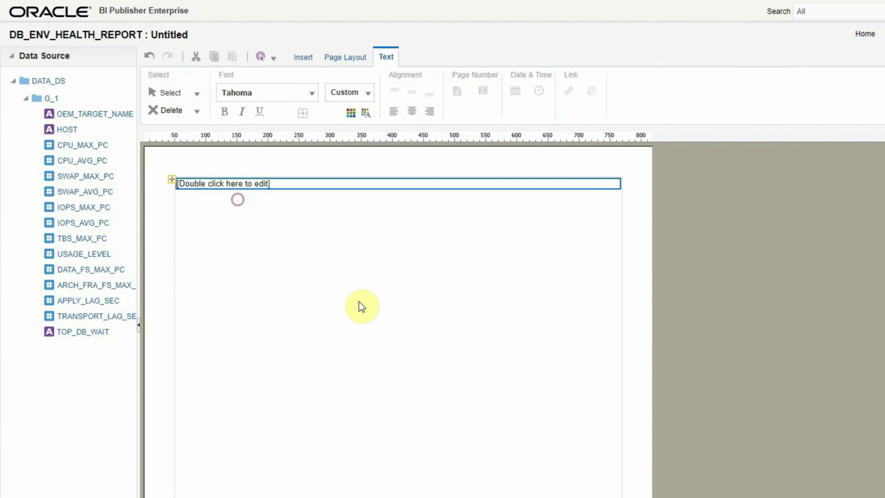
click(280, 185)
double_click(281, 184)
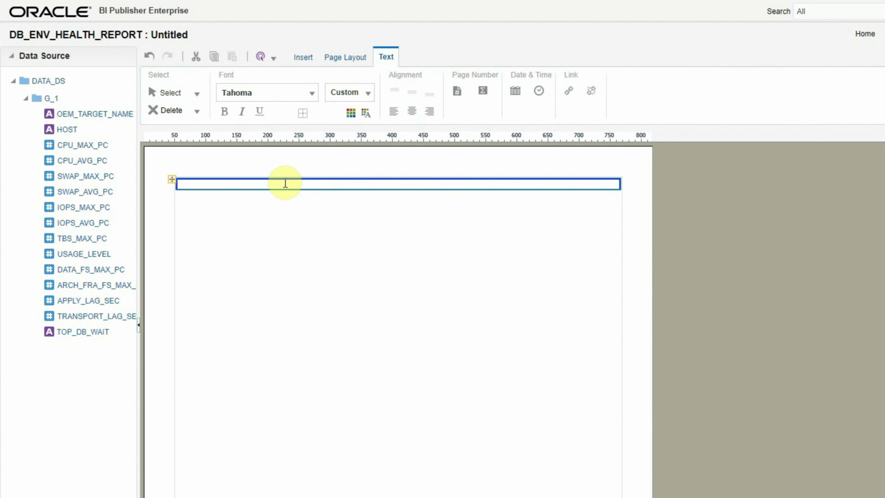
text(DB EN)
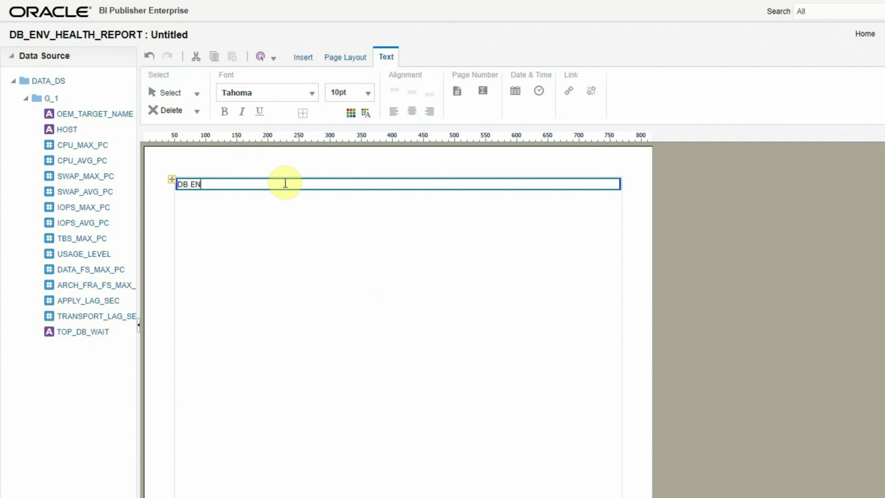
text(VIRONMENT HEAL)
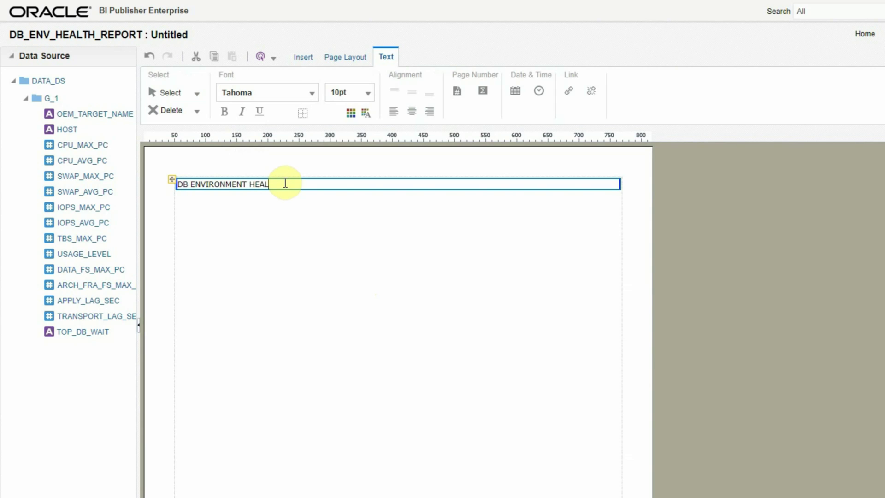
text(TH REPOR)
text(T)
Step: Format the report title as bold 16pt text and center it on the page
drag(177, 184, 409, 184)
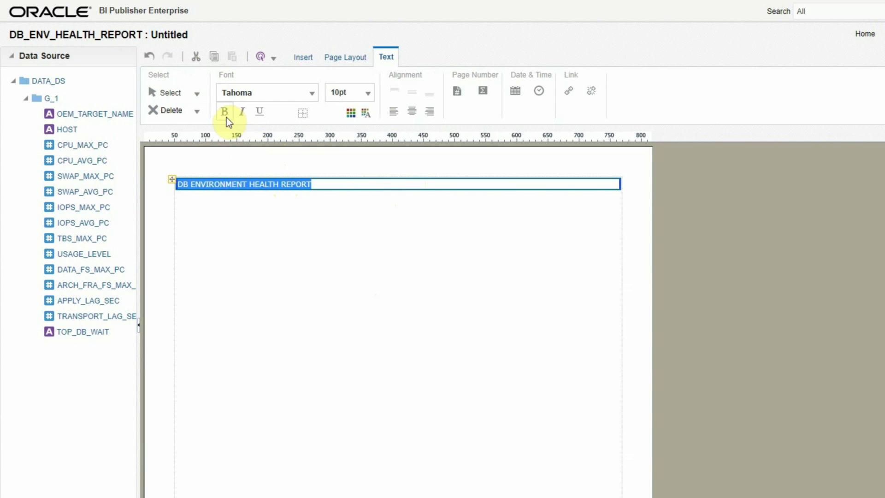
click(225, 113)
click(368, 93)
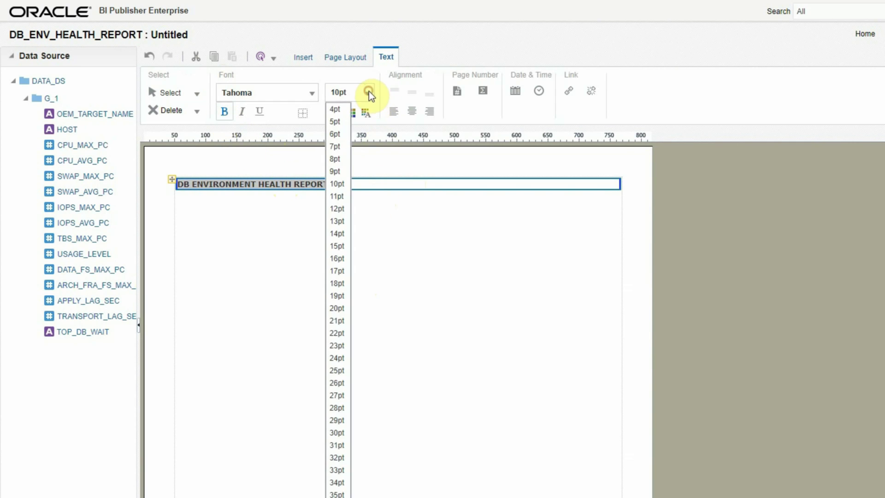
click(339, 260)
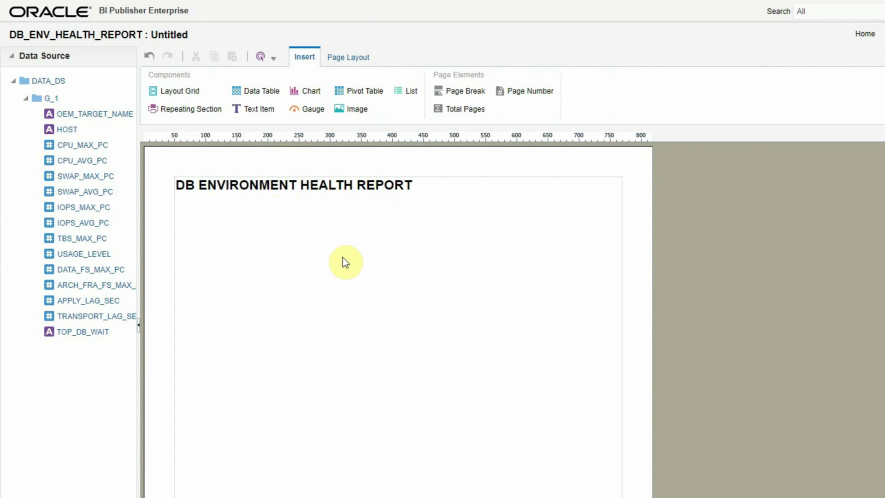
click(422, 190)
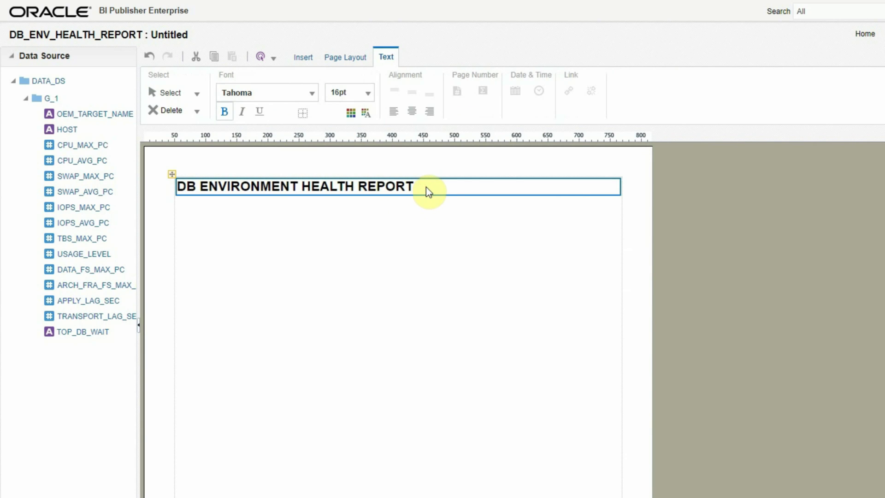
click(412, 112)
click(413, 303)
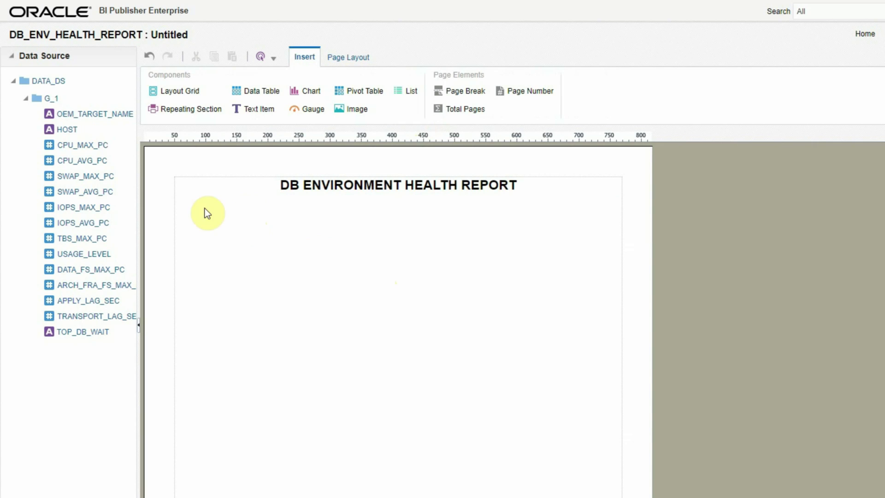
Step: Change the page to landscape orientation with Legal paper size
click(342, 58)
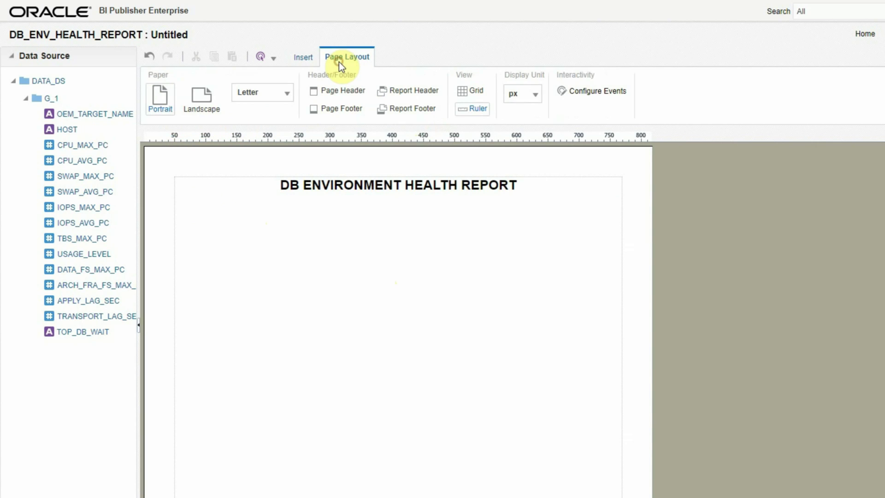
click(199, 105)
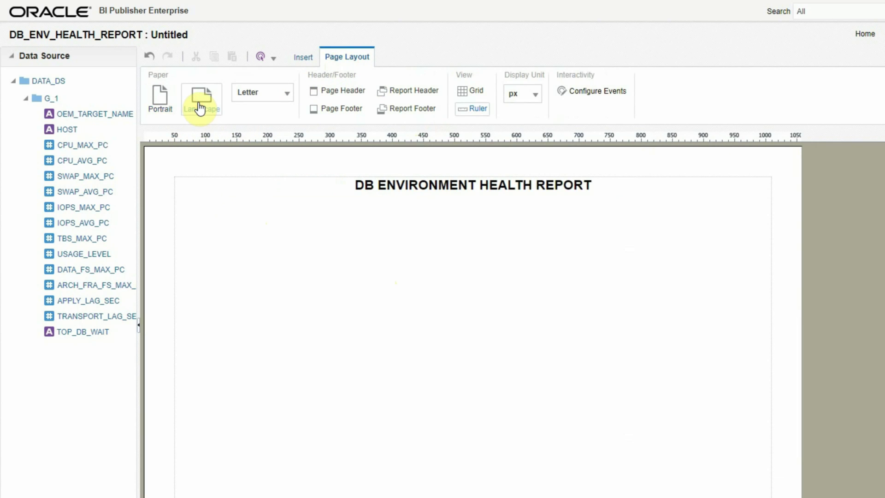
click(287, 94)
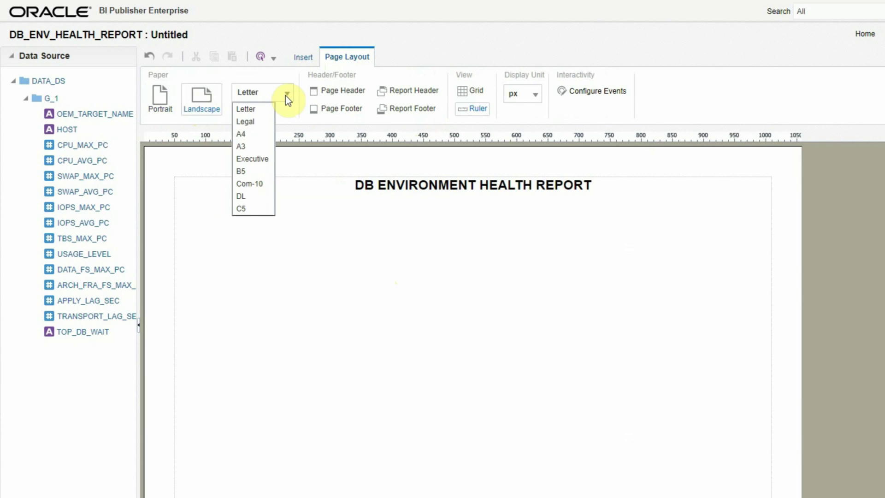
click(246, 121)
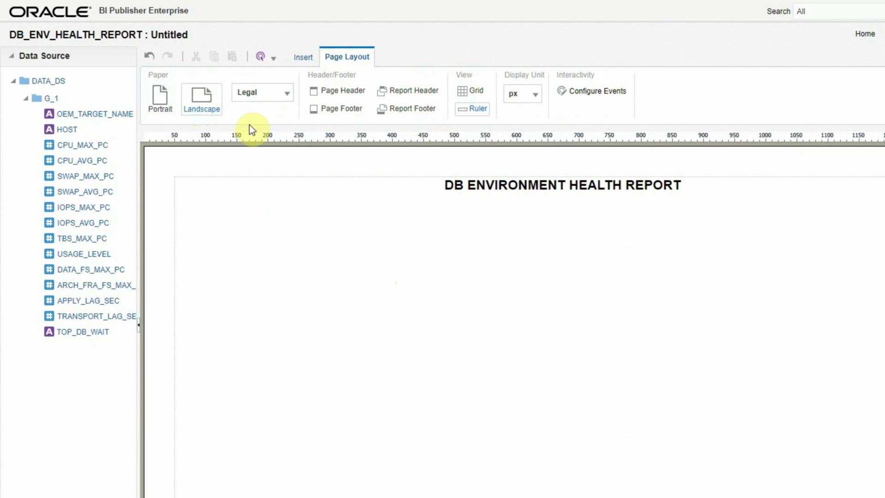
click(673, 189)
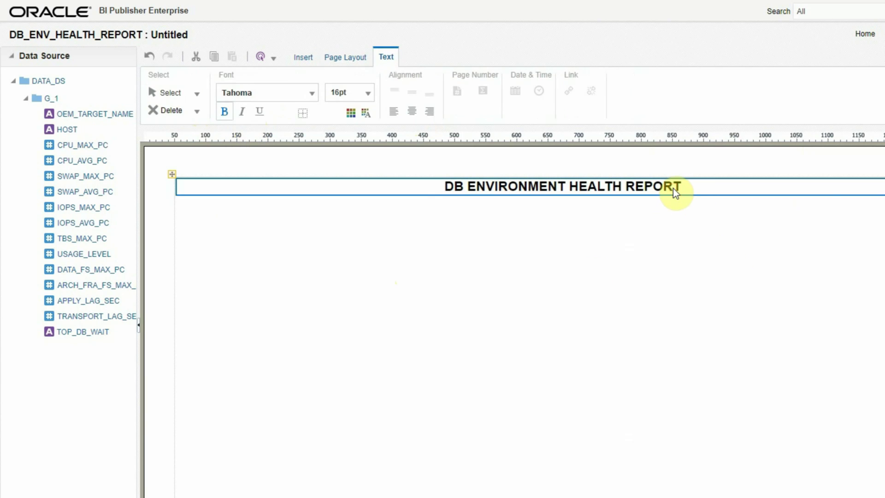
click(481, 388)
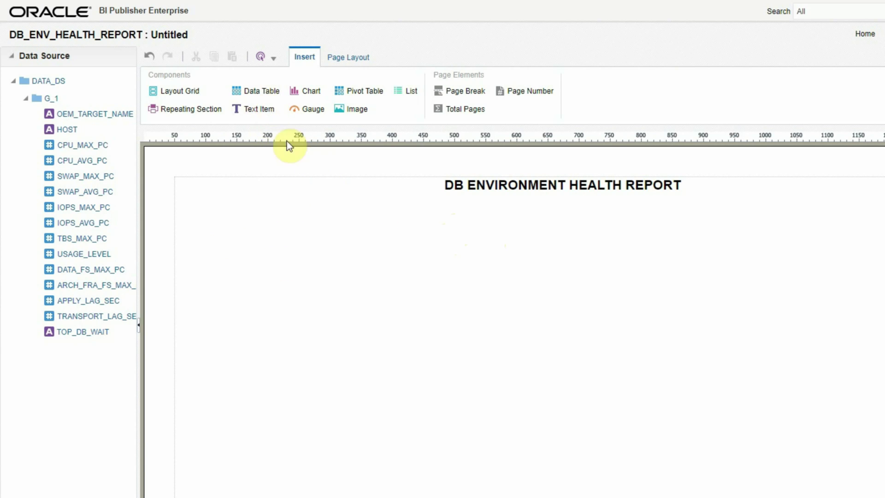
Step: Insert a data table below the title with columns OEM_TARGET_NAME, HOST, CPU_MAX_PC, CPU_AVG_PC, SWAP_MAX_PC and SWAP_AVG_PC
drag(257, 92, 241, 206)
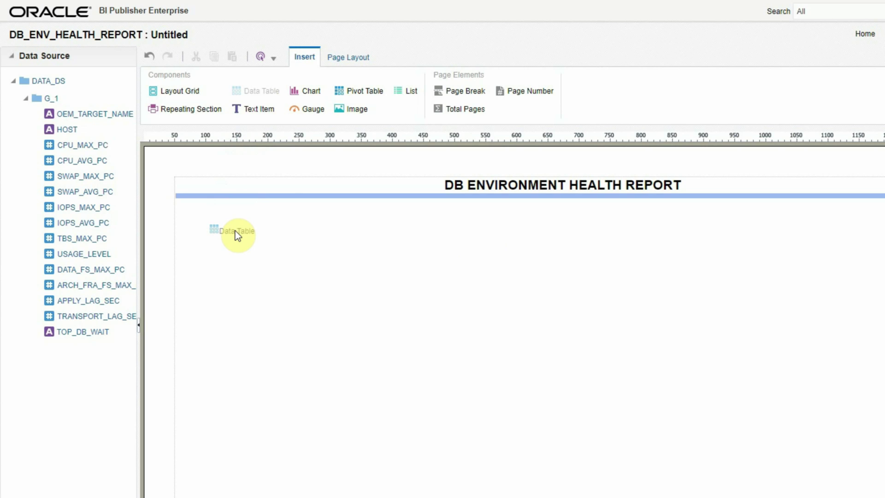
drag(237, 235, 236, 233)
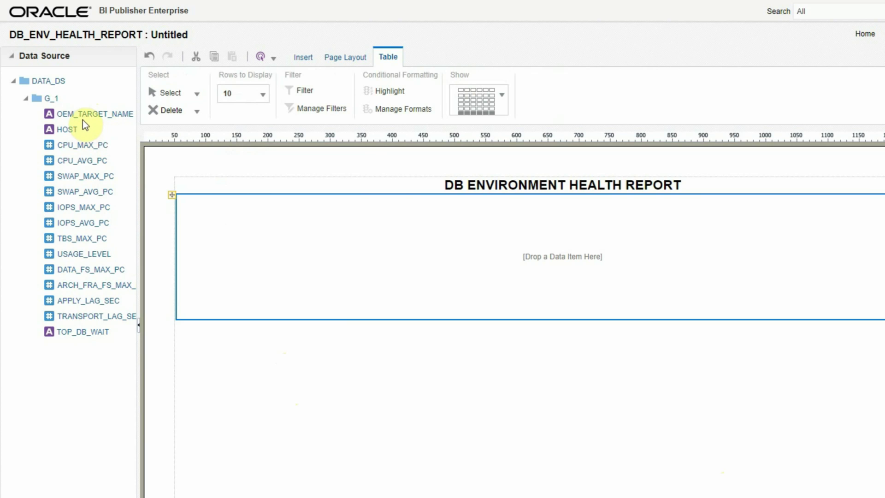
drag(84, 120, 325, 219)
drag(79, 145, 452, 216)
drag(83, 162, 609, 215)
drag(87, 175, 719, 202)
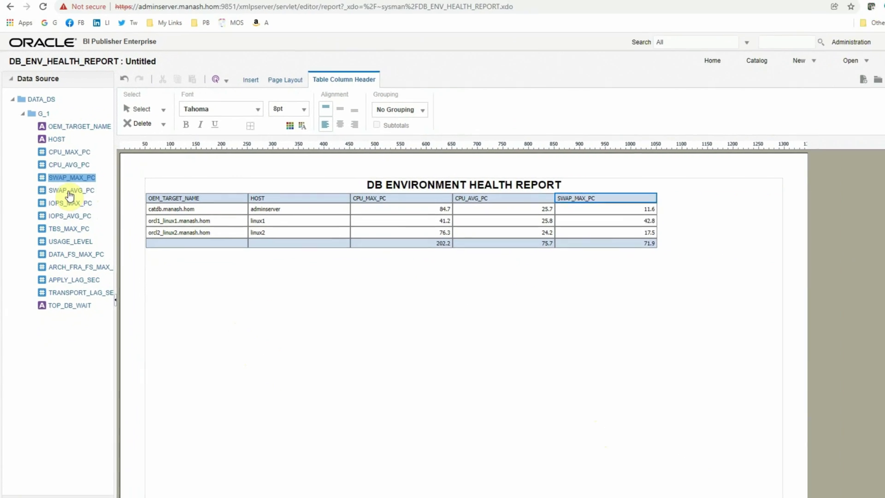
drag(81, 191, 656, 340)
drag(489, 304, 648, 259)
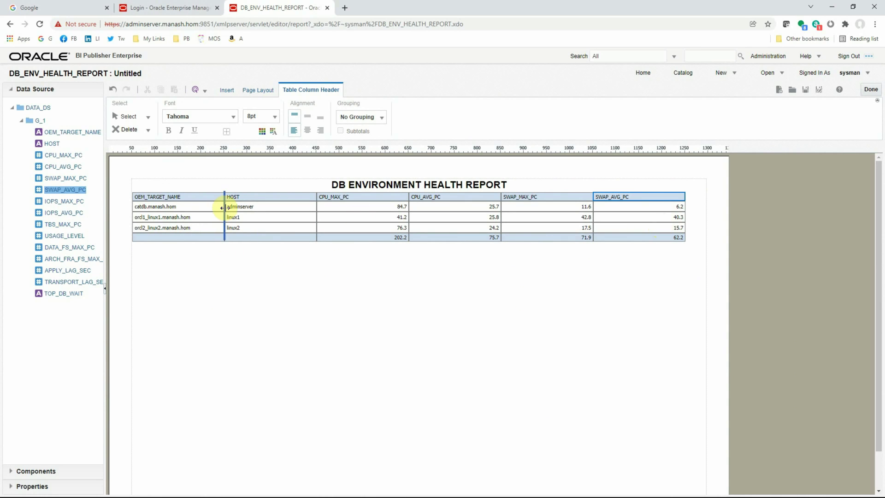
Step: Narrow the OEM_TARGET_NAME and HOST columns to fit their contents, and rename the CPU_MAX_PC column header to CPU_MAX %
drag(224, 203, 191, 203)
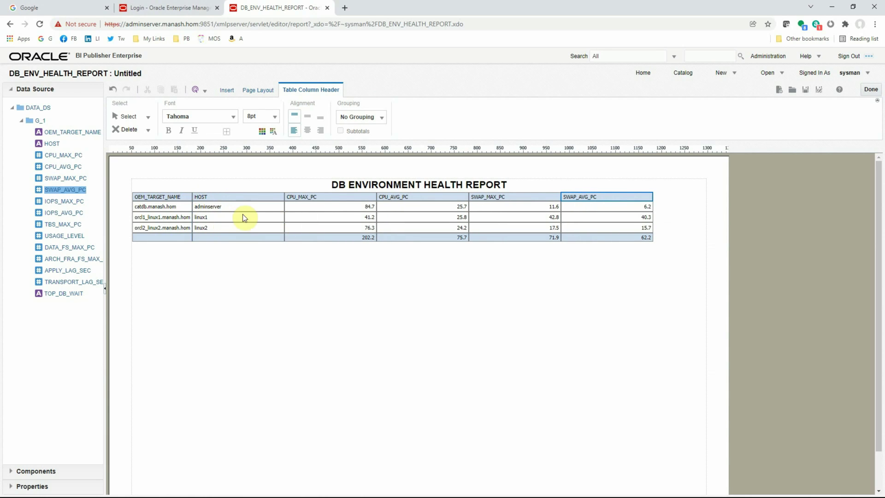
drag(286, 201, 223, 201)
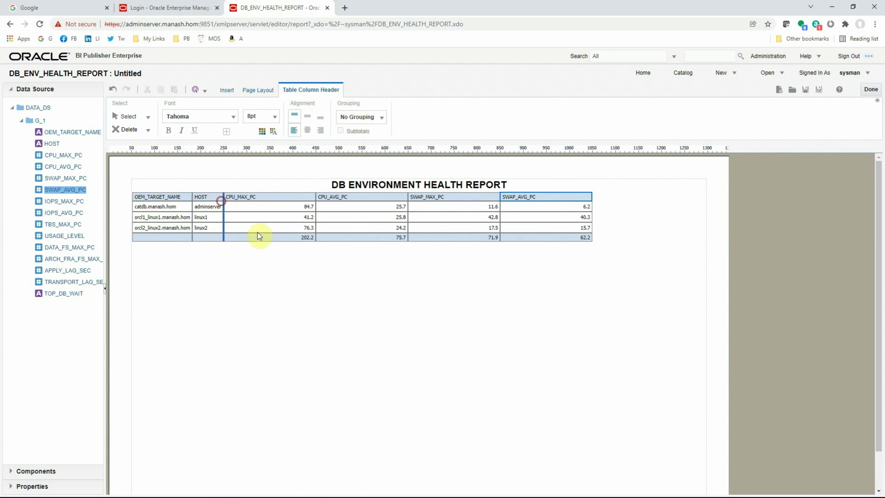
click(254, 197)
click(254, 197)
click(254, 197)
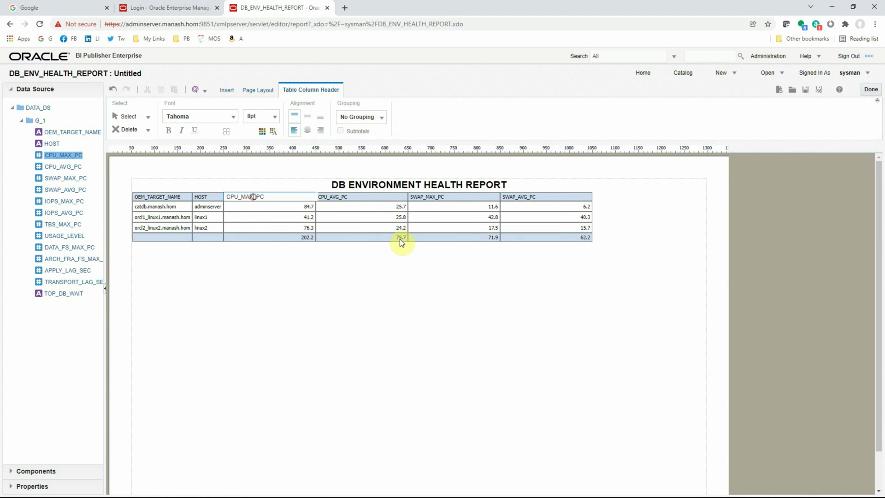
key(shift+End)
key(BackSpace)
text(%)
key(Return)
Step: Rename the CPU_AVG_PC column header to CPU_AVG %
click(335, 198)
click(337, 197)
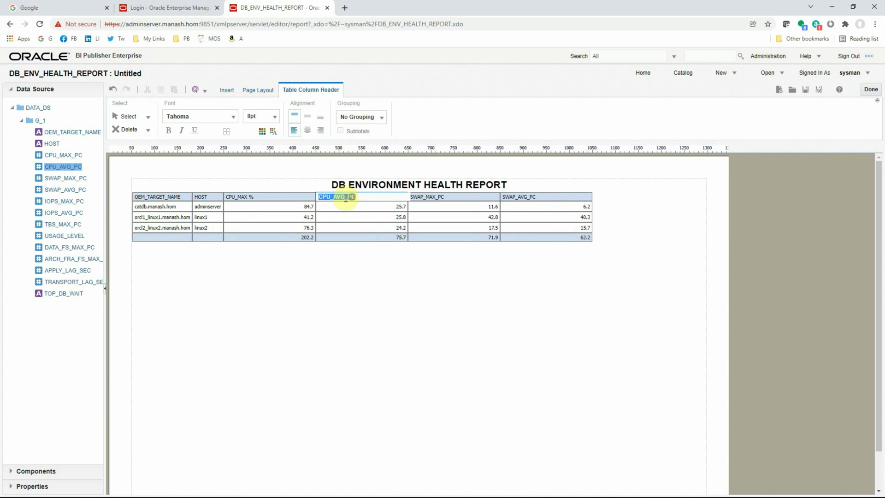
drag(344, 198, 355, 198)
text(%)
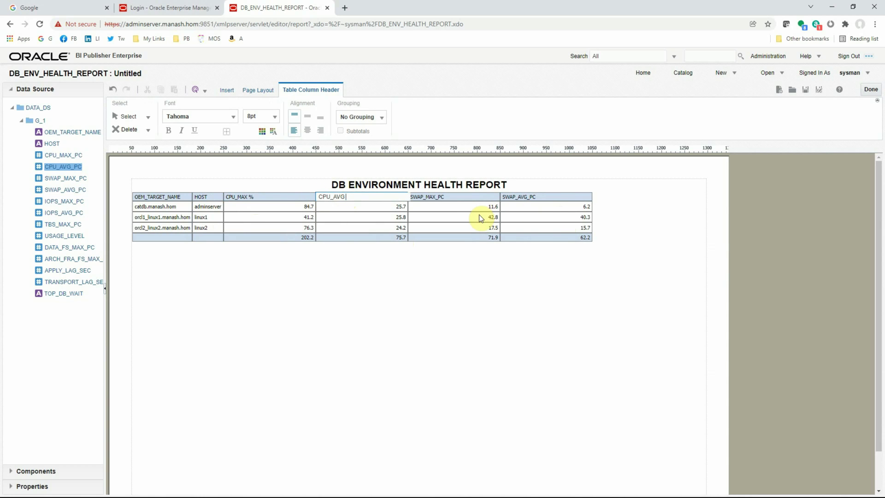
key(Return)
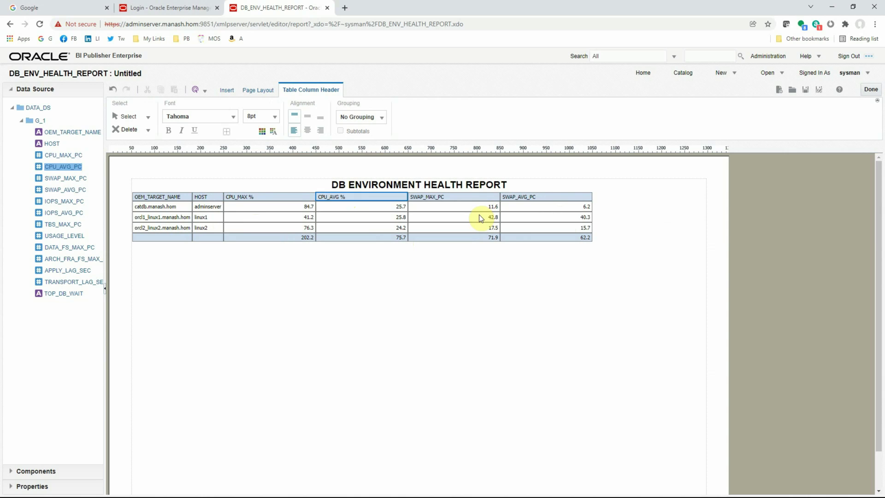
Step: Rename the SWAP_MAX_PC column header to SWAP_MAX %
click(435, 201)
click(435, 202)
key(shift+Left)
key(shift+Left)
key(shift+Left)
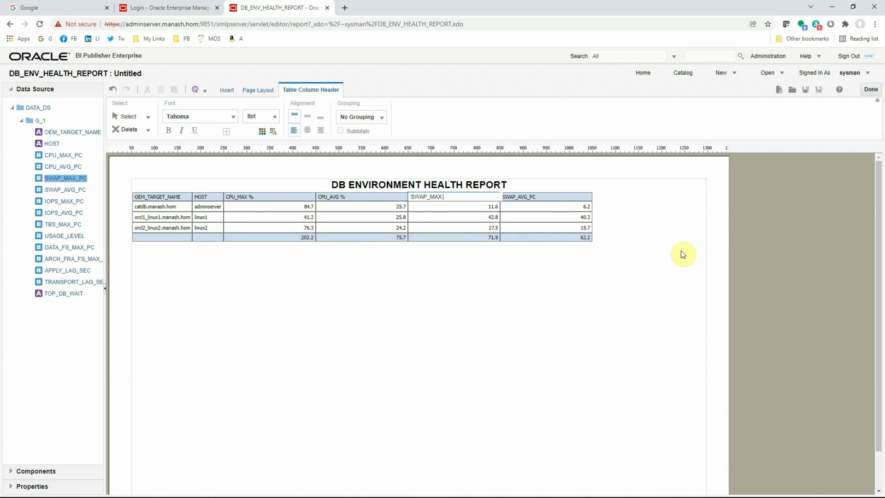
text(%)
key(Return)
Step: Rename the SWAP_AVG_PC column header to SWAP_AVG %
click(533, 198)
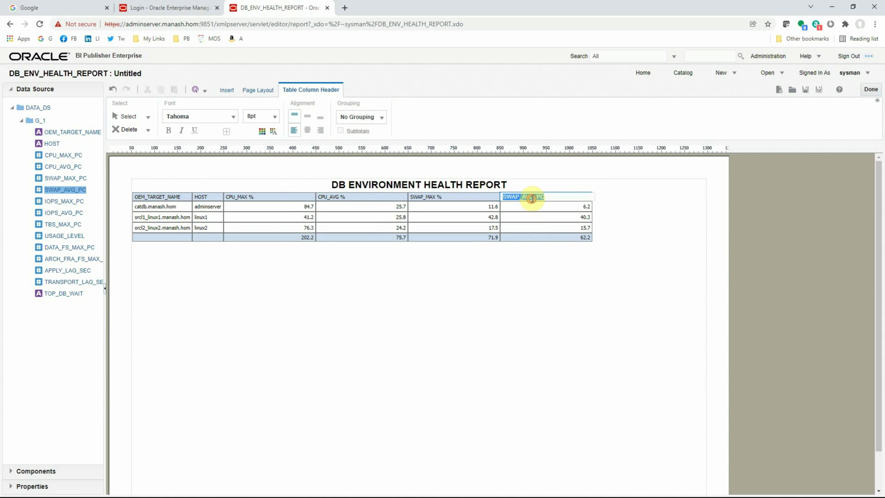
click(532, 199)
drag(534, 197, 545, 197)
text(%)
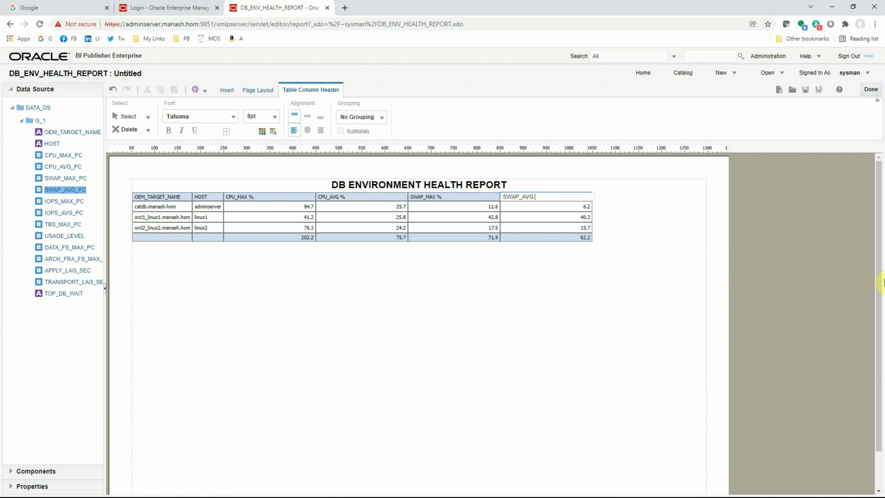
key(Return)
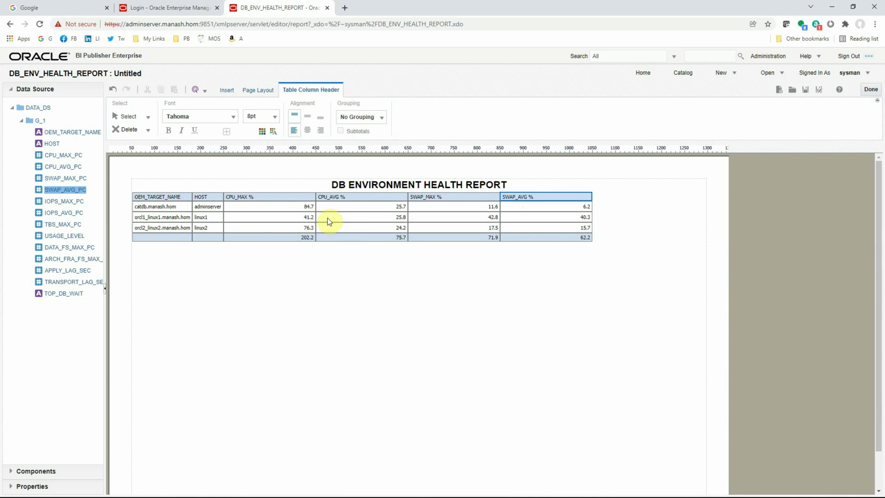
Step: Narrow the CPU_MAX %, CPU_AVG %, SWAP_MAX % and SWAP_AVG % columns so each header wraps onto two lines
drag(316, 203, 245, 203)
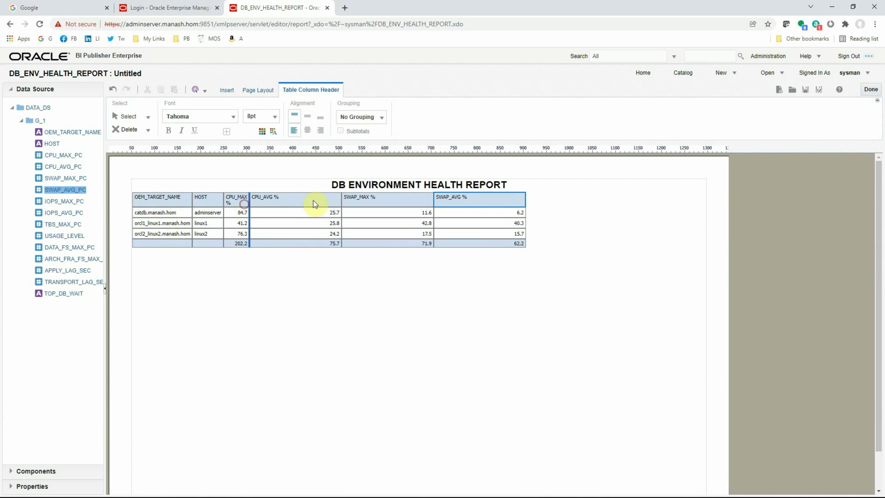
drag(342, 199, 273, 209)
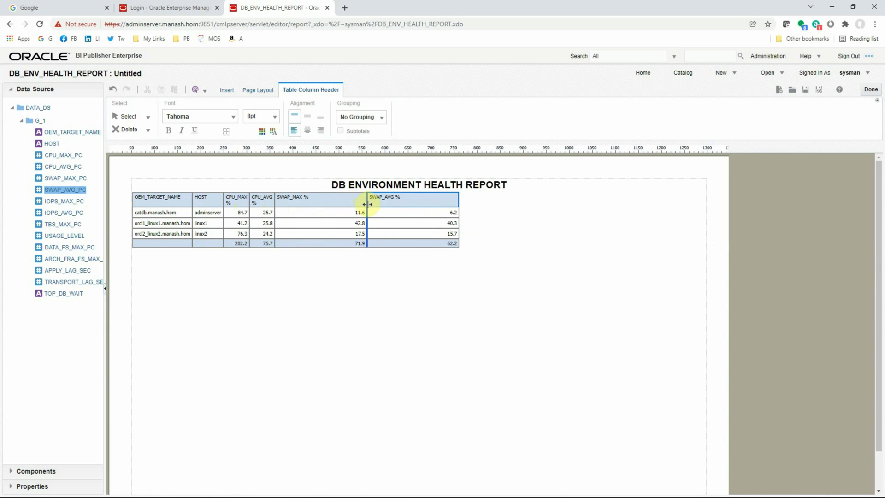
drag(367, 204, 309, 199)
drag(395, 200, 378, 200)
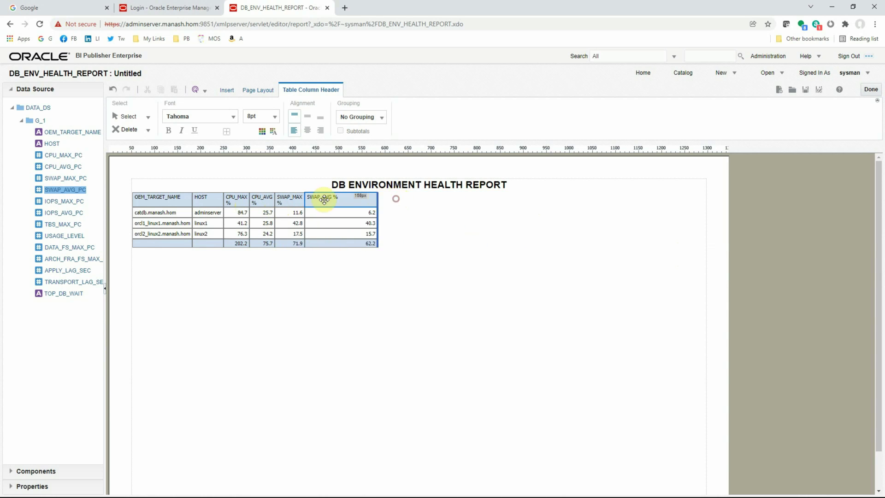
click(350, 304)
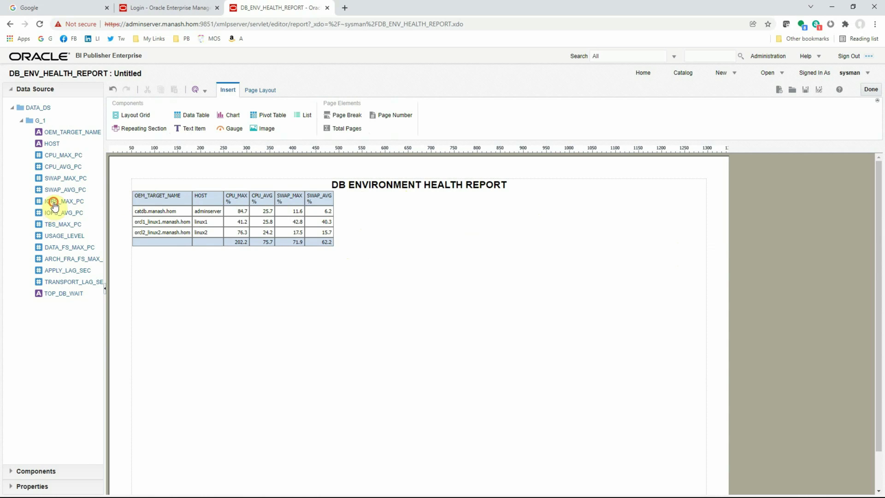
Step: Add the IOPS_MAX_PC, IOPS_AVG_PC, TBS_MAX_PC and DATA_FS_MAX_PC fields as columns at the end of the data table
drag(53, 202, 353, 215)
drag(64, 213, 469, 220)
drag(55, 224, 536, 218)
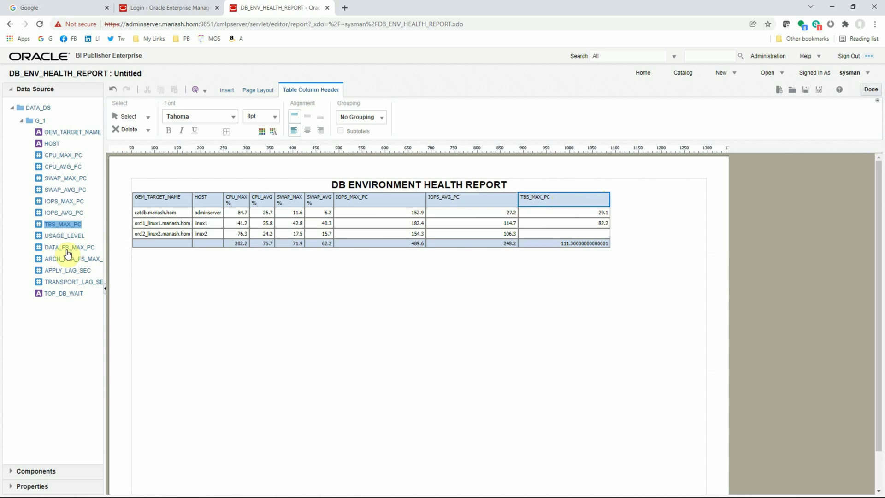
mouse_move(66, 248)
mouse_down()
mouse_move(567, 306)
mouse_move(650, 207)
mouse_up()
Step: Rename the IOPS_MAX_PC, IOPS_AVG_PC, TBS_MAX_PC and DATA_FS_MAX_PC column headers to IOPS_MAX %, IOPS_AVG %, TBS_MAX % and DATA_FS_MAX %
click(361, 201)
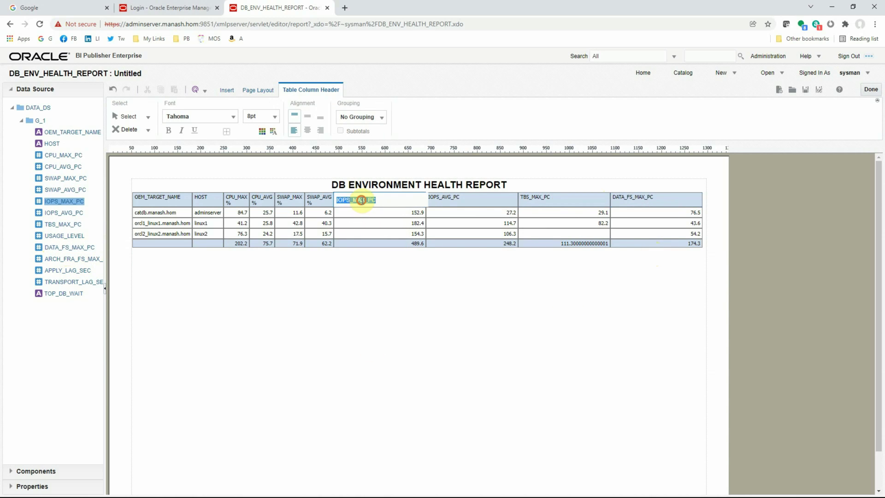
key(shift+End)
key(Delete)
text(%)
key(Return)
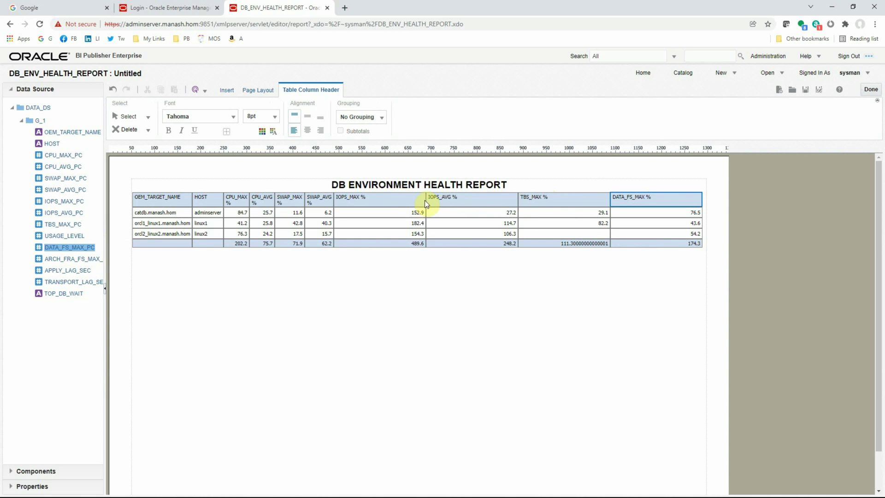
Step: Narrow the IOPS_MAX %, IOPS_AVG %, TBS_MAX % and DATA_FS_MAX % columns of the data table
drag(424, 200, 361, 201)
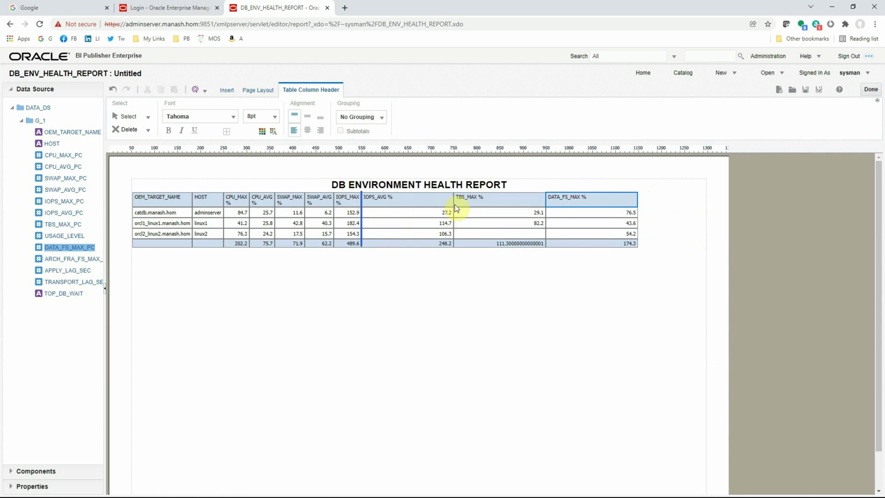
drag(454, 206, 389, 202)
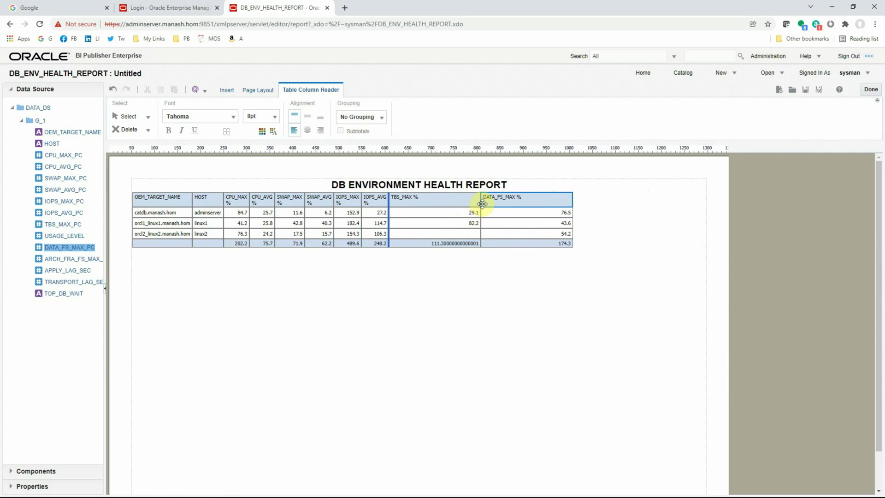
drag(482, 203, 440, 203)
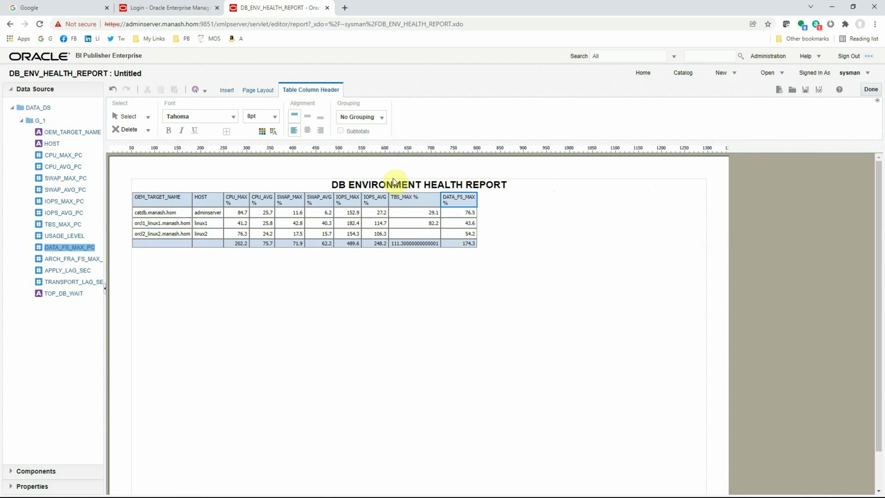
Step: Set the whole data table to display without its totals row
click(505, 226)
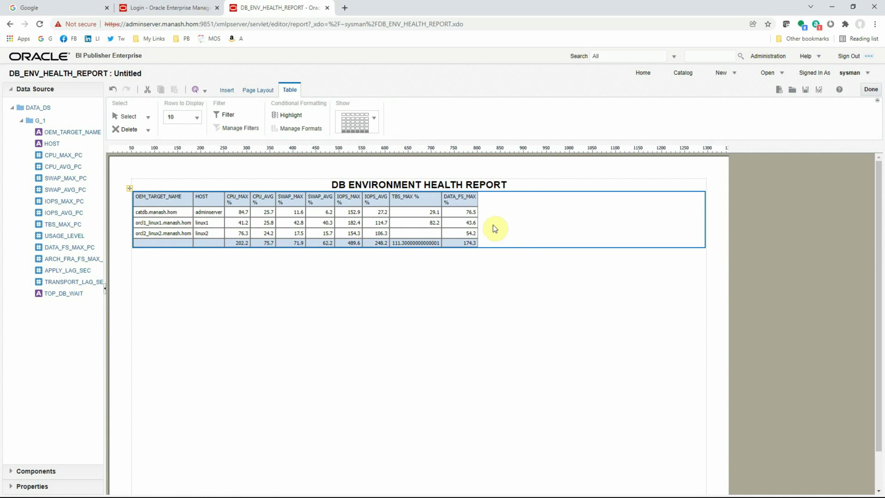
click(376, 124)
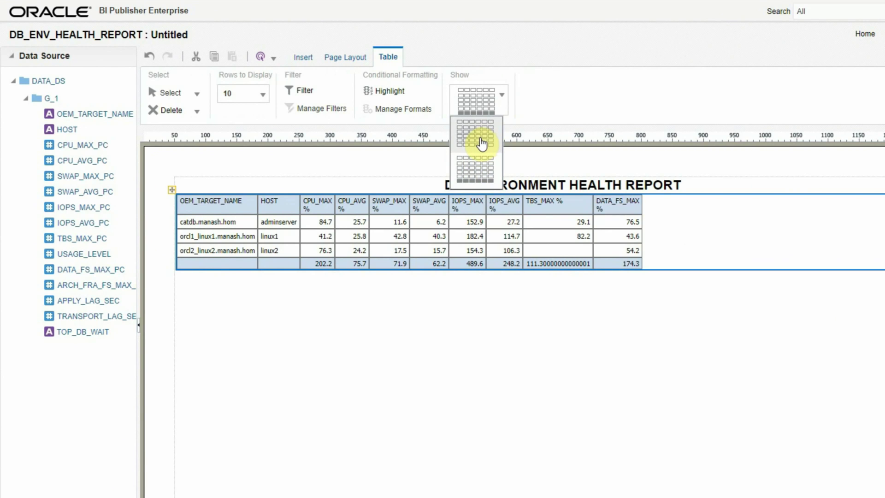
click(482, 144)
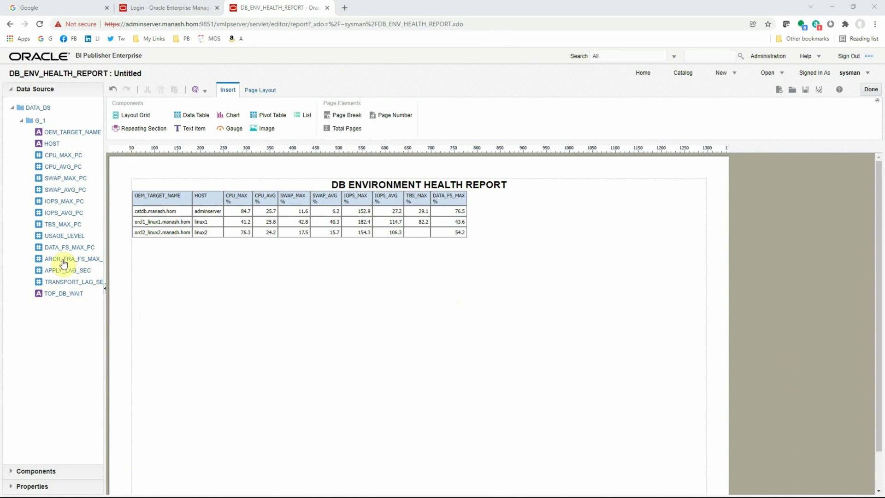
Step: Add the ARCH_FRA_FS_MAX_PC, APPLY_LAG_SEC and TOP_DB_WAIT fields as columns at the table's end, narrowing the ARCH_FRA_FS_MAX_PC column
drag(63, 260, 501, 197)
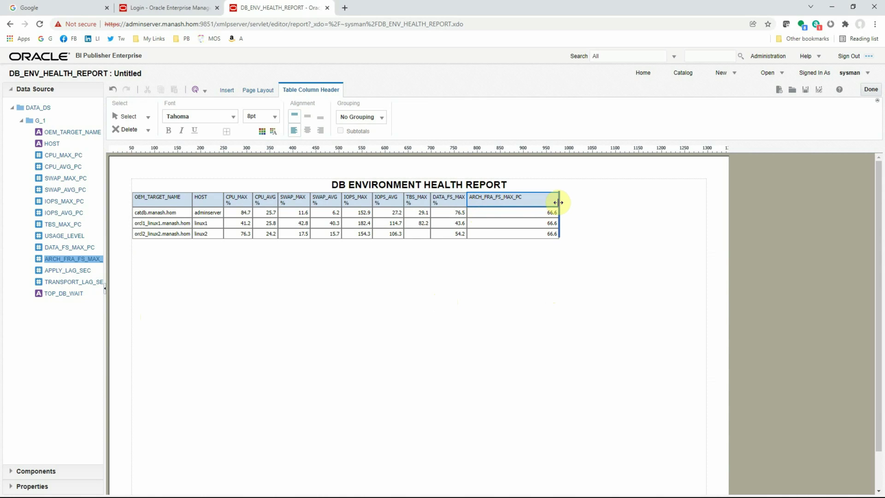
drag(559, 202, 524, 202)
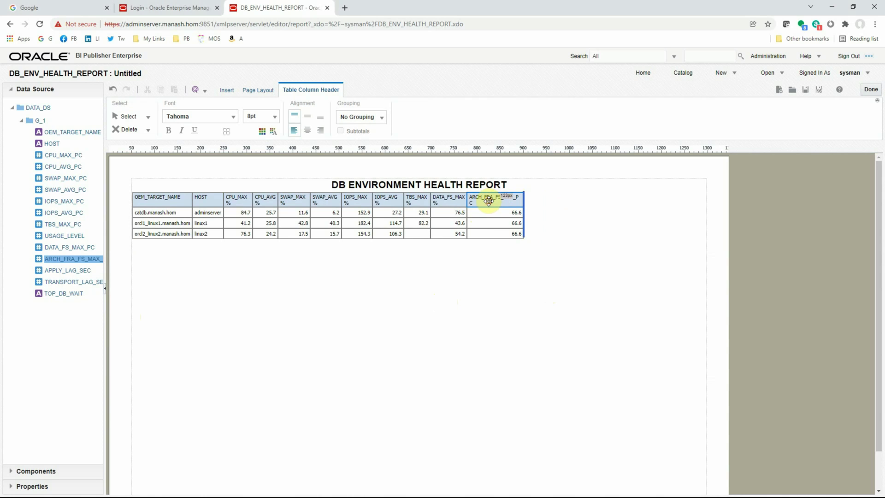
double_click(515, 199)
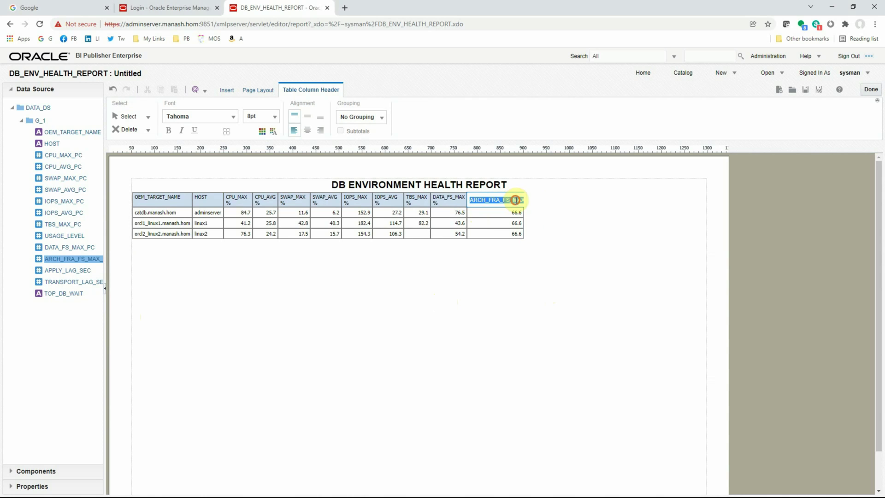
click(277, 309)
drag(66, 273, 577, 198)
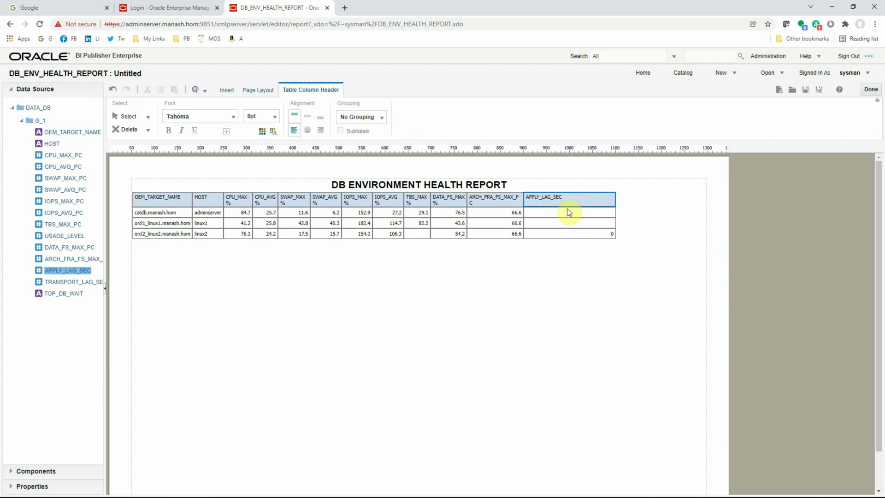
drag(54, 295, 645, 212)
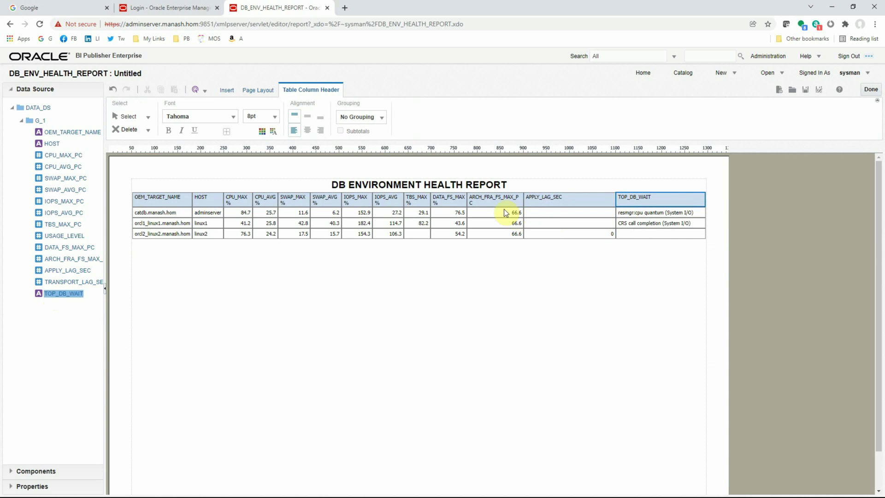
Step: Rename the ARCH_FRA_FS_MAX_PC column header to ARCH_FRA_FS_MAX %
double_click(496, 200)
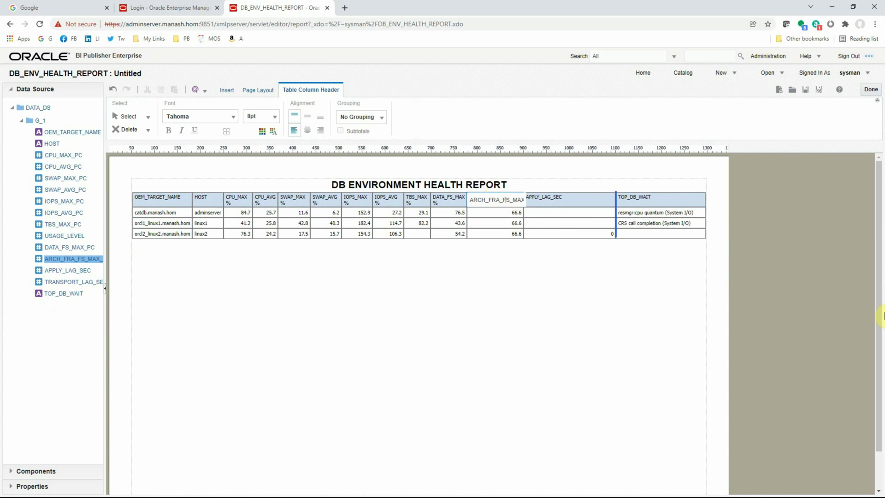
key(Right)
key(Right)
key(Right)
key(Right)
key(Right)
key(Right)
key(Right)
key(Delete)
key(Delete)
key(Delete)
text(%)
click(523, 274)
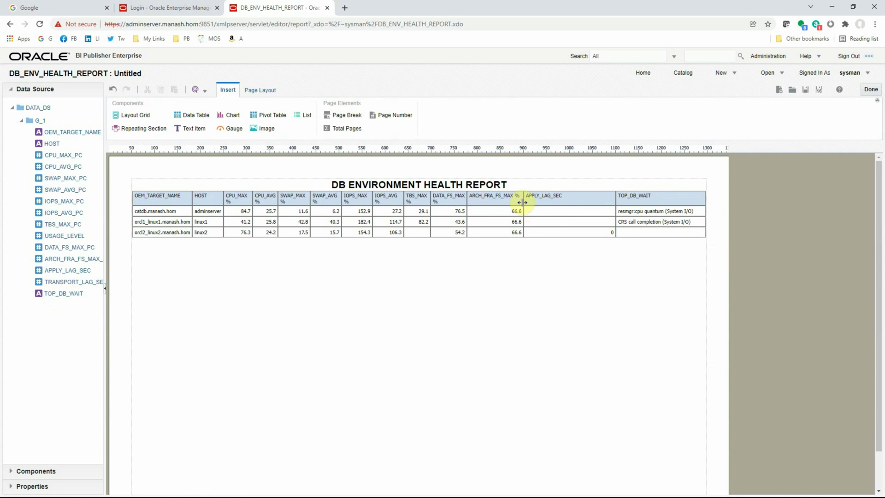
Step: Narrow the ARCH_FRA_FS_MAX % and APPLY_LAG_SEC columns and widen TOP_DB_WAIT so the table fills the page width
drag(522, 202, 514, 203)
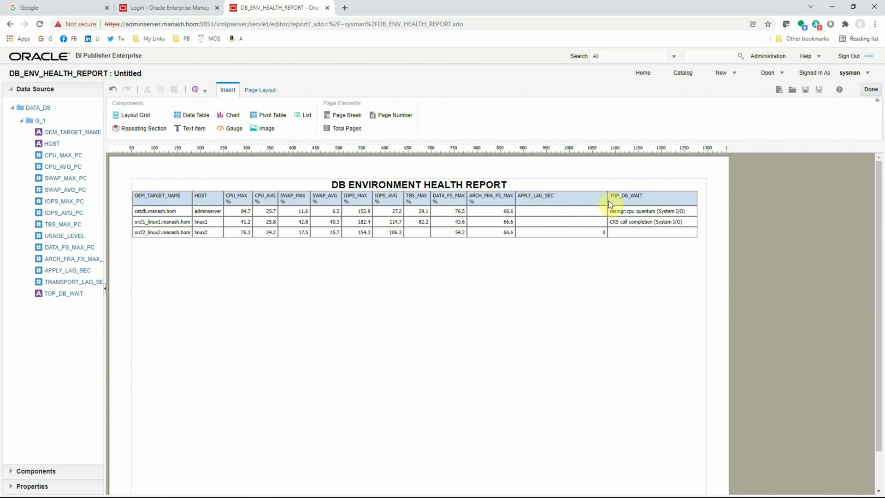
drag(608, 201, 558, 196)
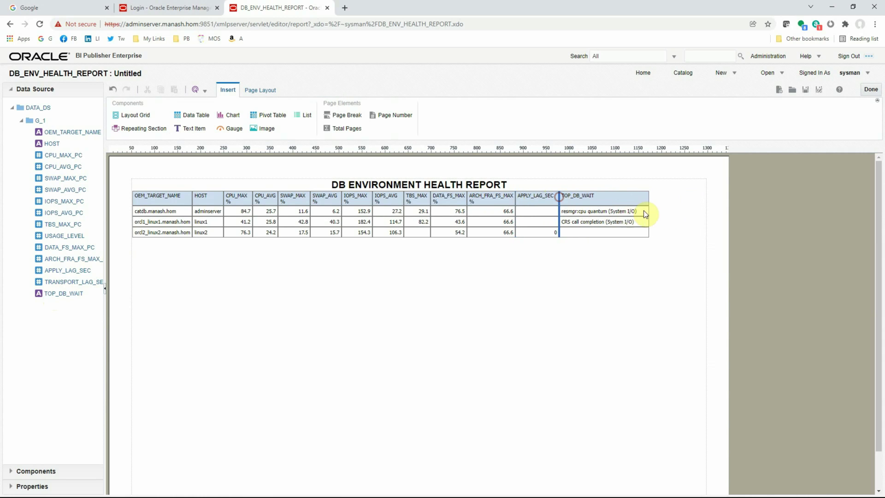
drag(649, 201, 706, 206)
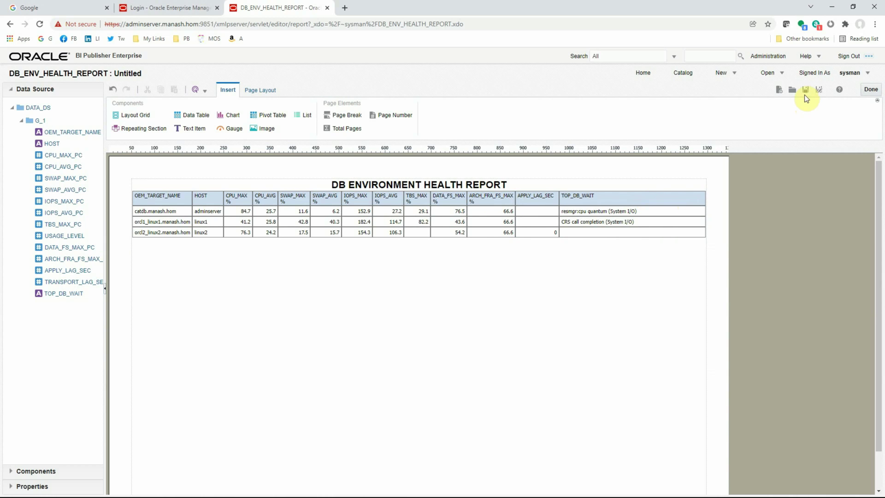
Step: Save the report layout under the name Layout-1 with the English (United States) locale
click(805, 91)
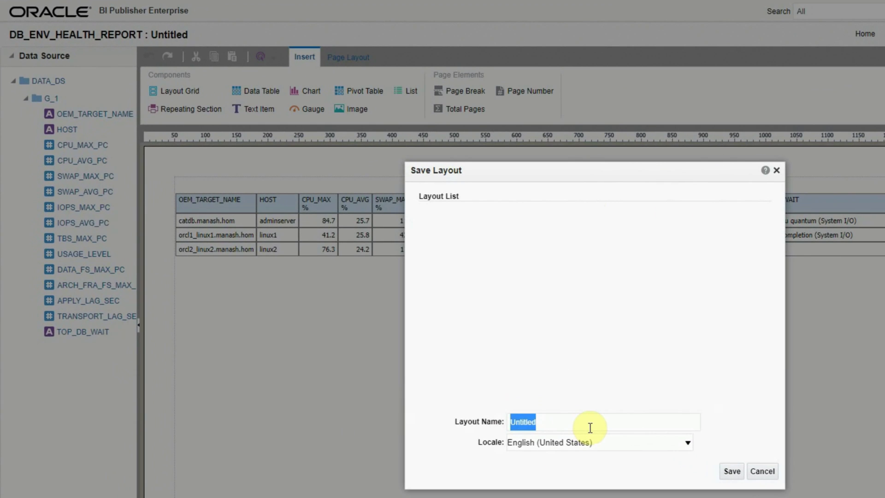
key(BackSpace)
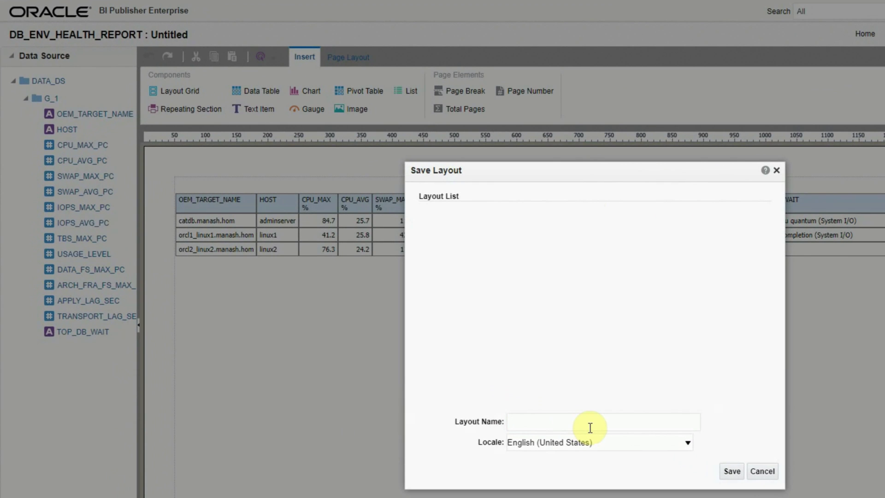
text(Layout-1)
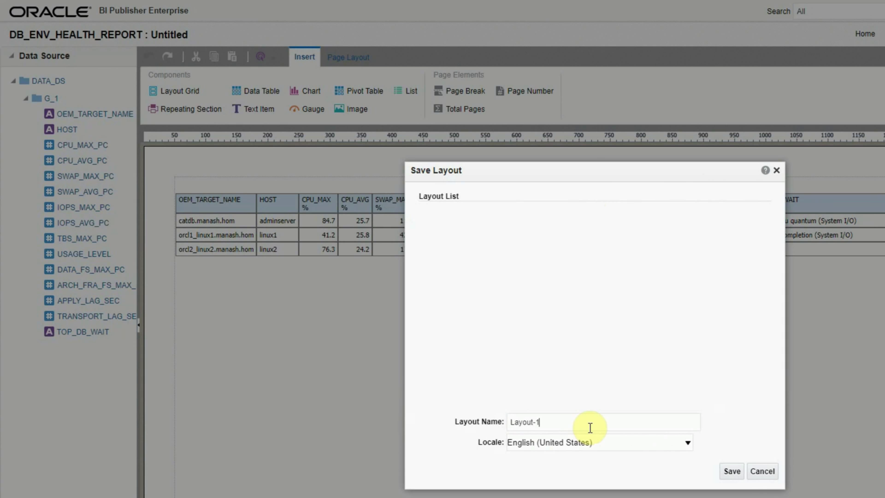
click(735, 472)
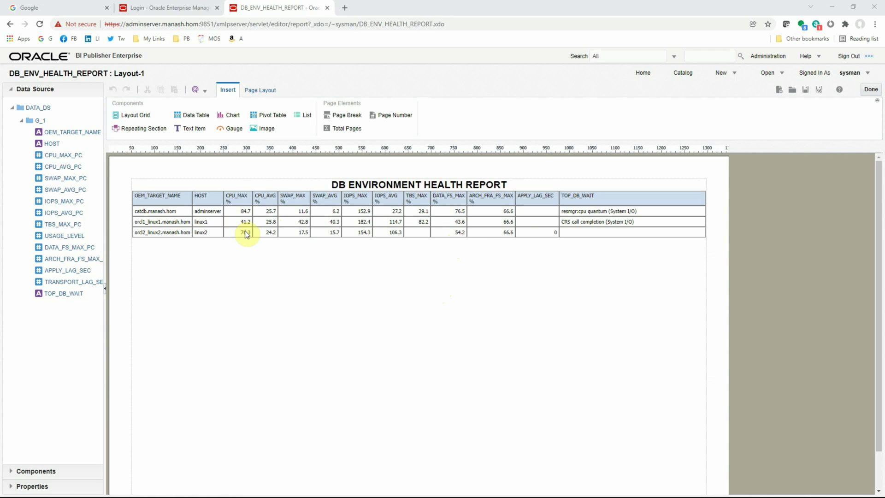
Step: Start a highlight rule on the CPU_MAX % column's values for CPU_MAX_PC is greater than or equal to 90
click(248, 211)
drag(237, 200, 289, 199)
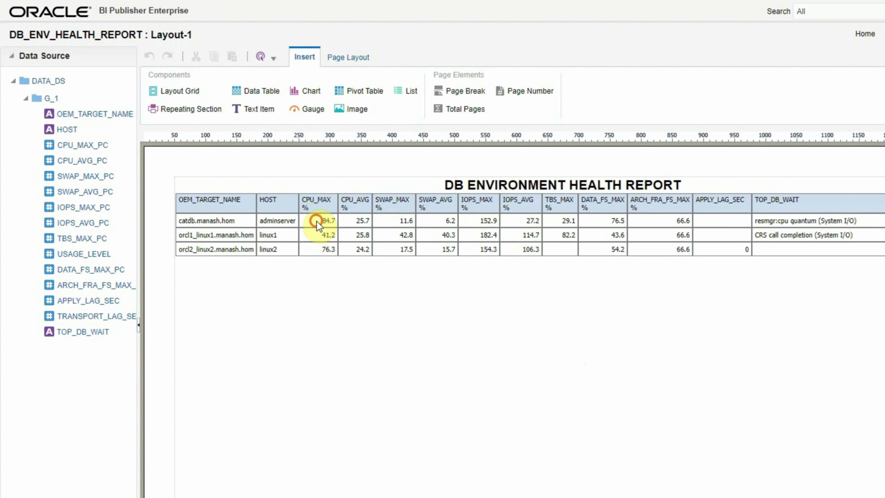
click(235, 213)
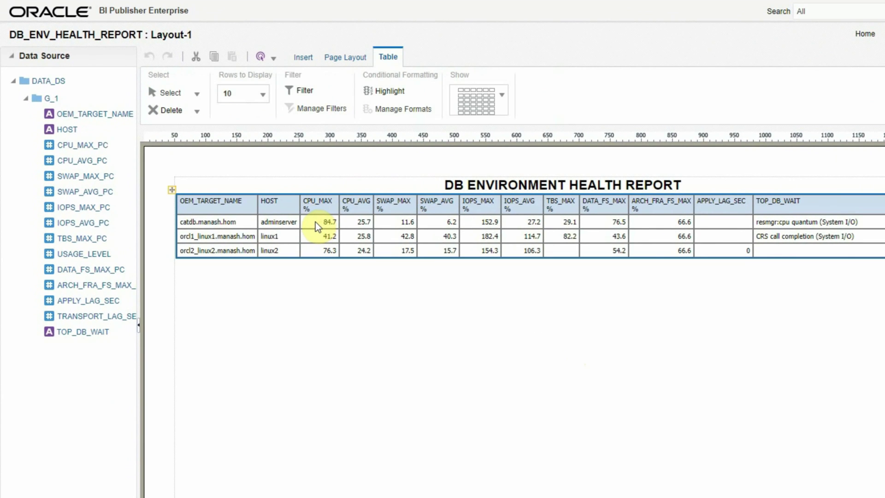
click(315, 224)
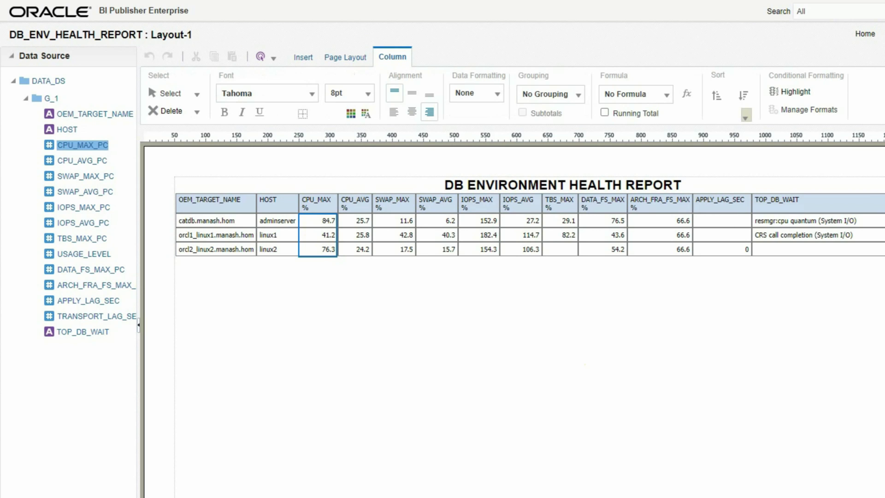
click(796, 93)
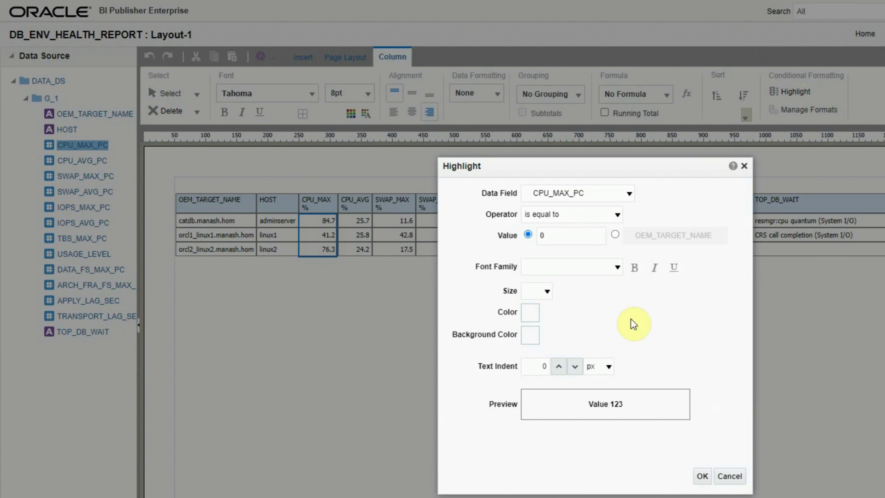
click(548, 224)
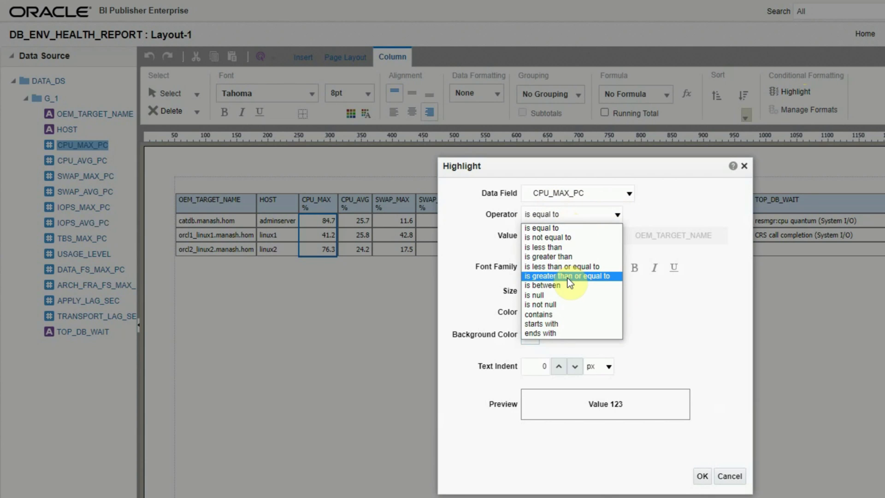
click(570, 277)
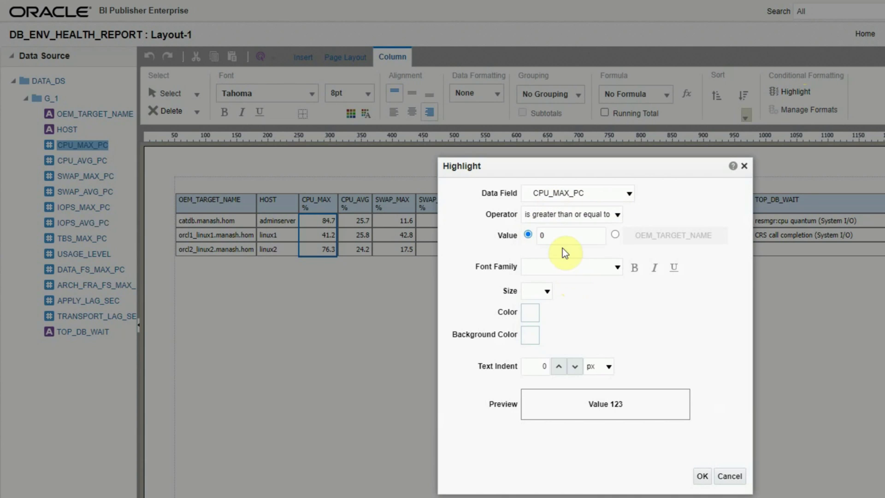
click(560, 236)
text(90)
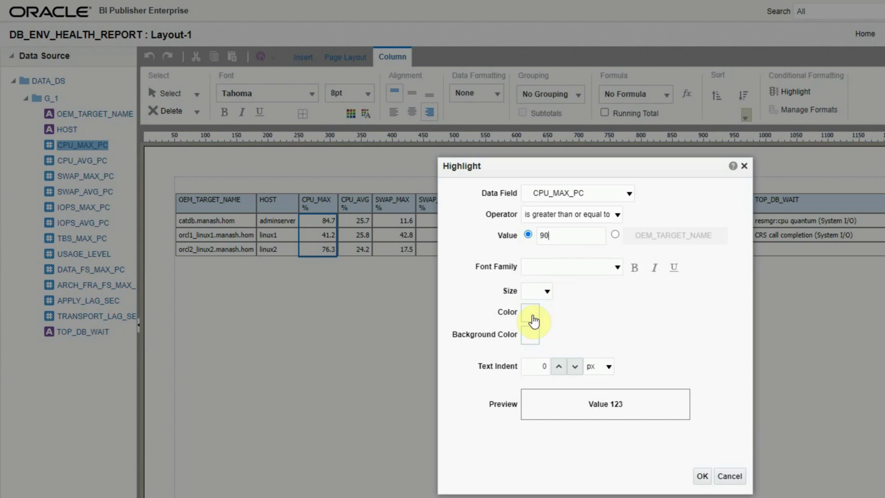
Step: Give the highlight rule a white text color and a red background color, and apply it to the CPU_MAX % column
click(531, 317)
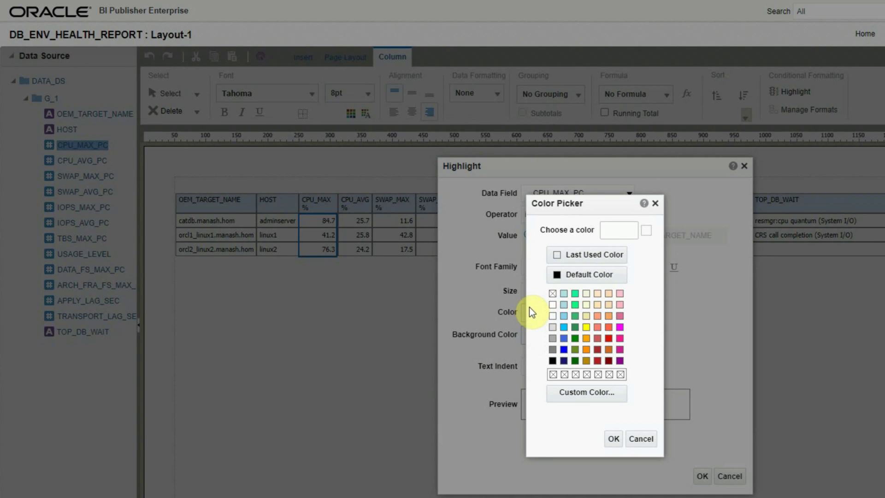
click(551, 305)
click(612, 439)
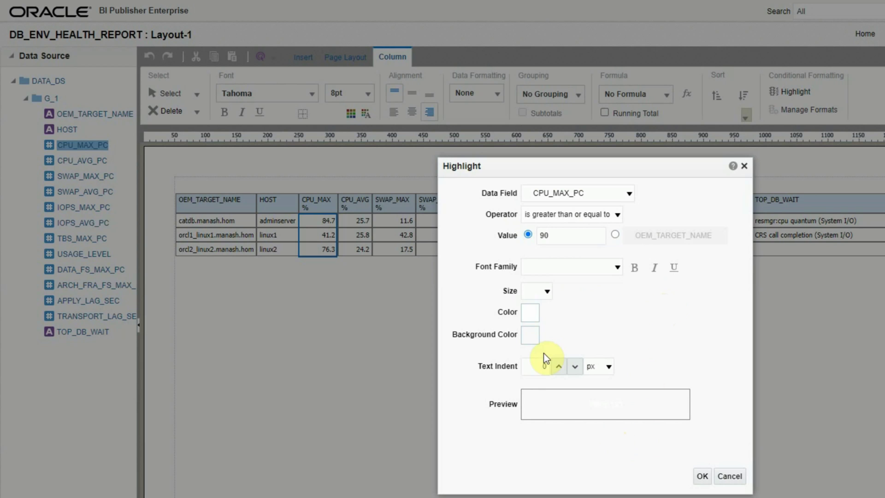
click(530, 337)
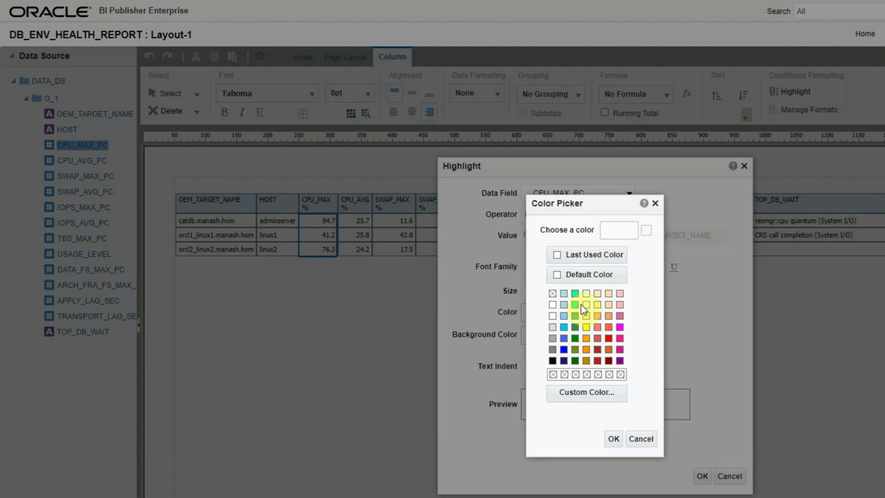
click(609, 338)
click(612, 439)
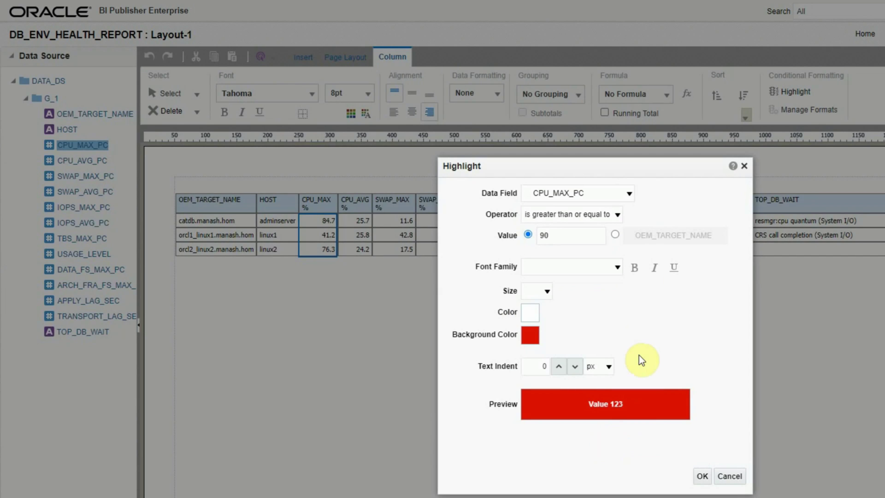
click(701, 477)
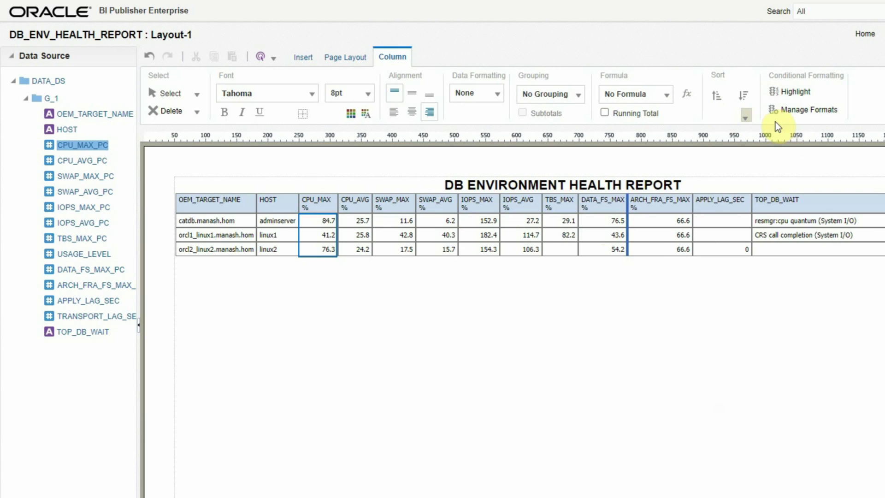
Step: Add a second conditional format to the CPU_MAX % column giving CPU_MAX_PC greater than or equal to 80 a yellow background
click(810, 111)
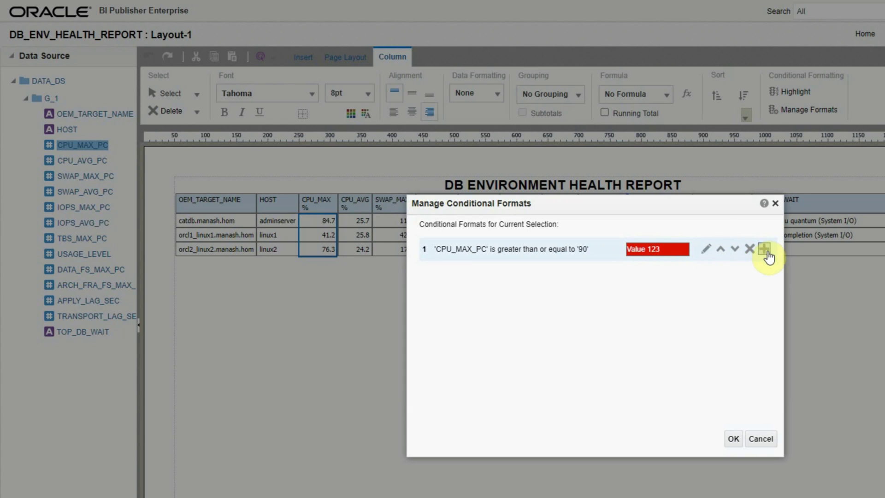
click(765, 249)
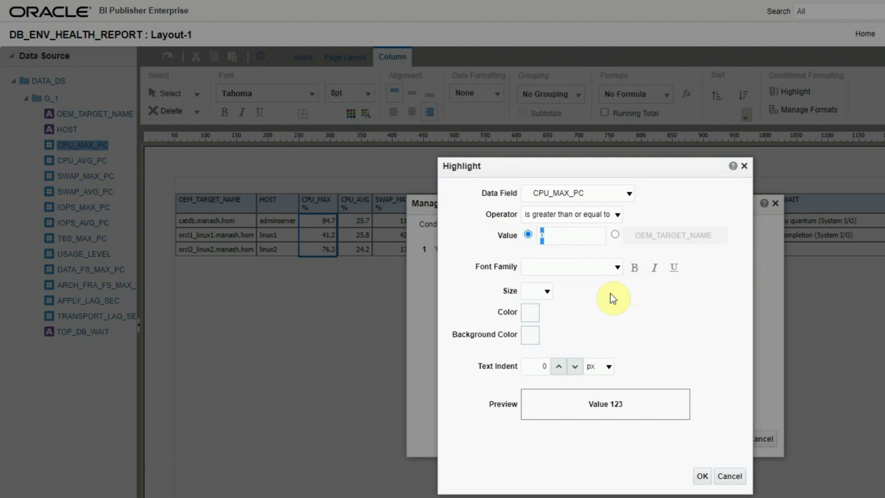
text(80)
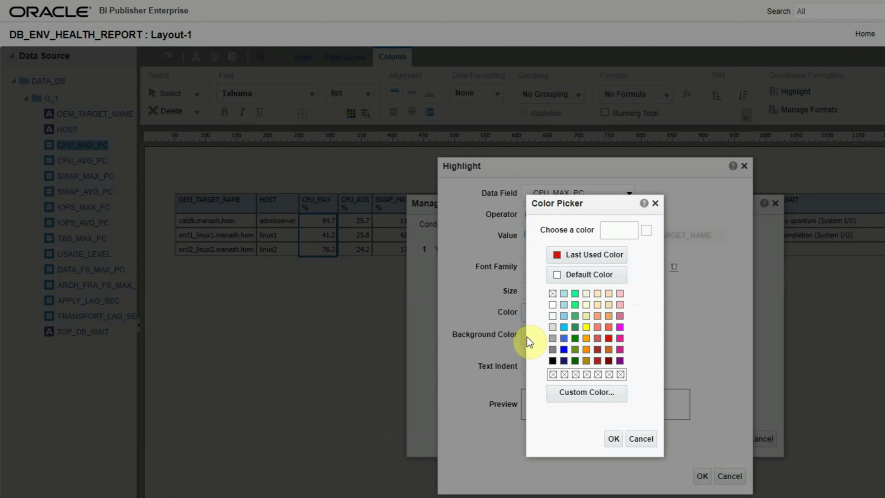
click(528, 337)
click(587, 328)
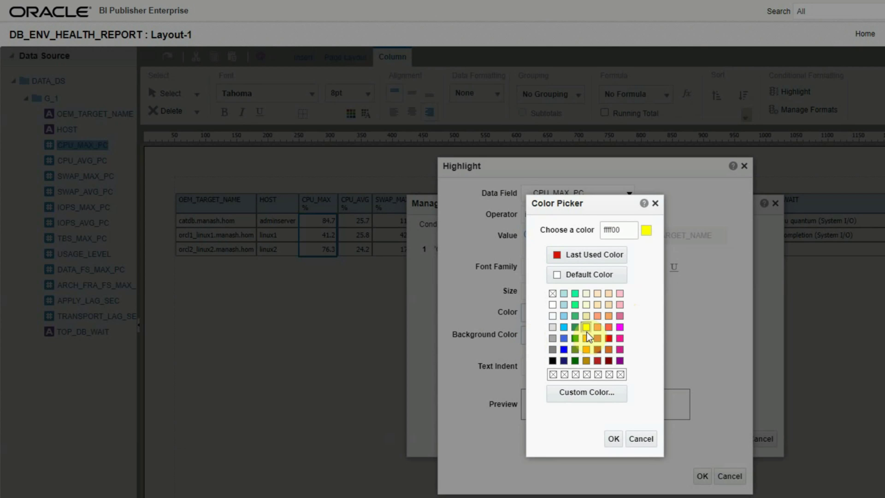
click(616, 438)
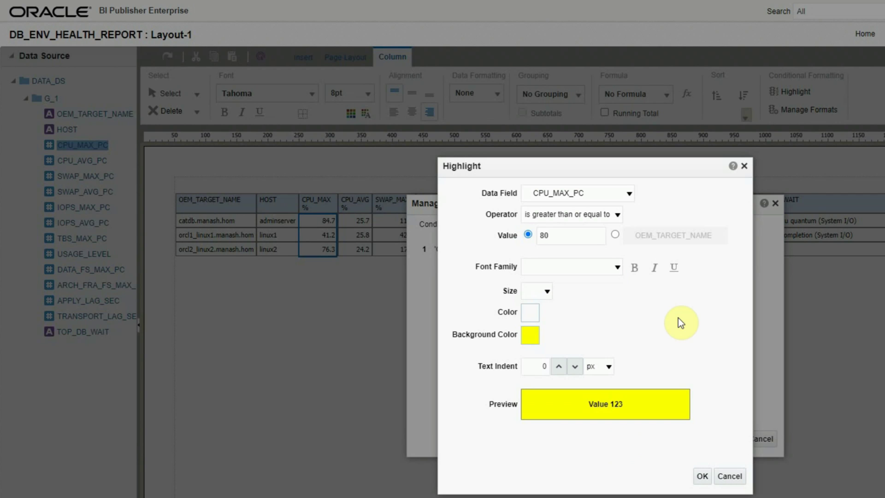
click(702, 476)
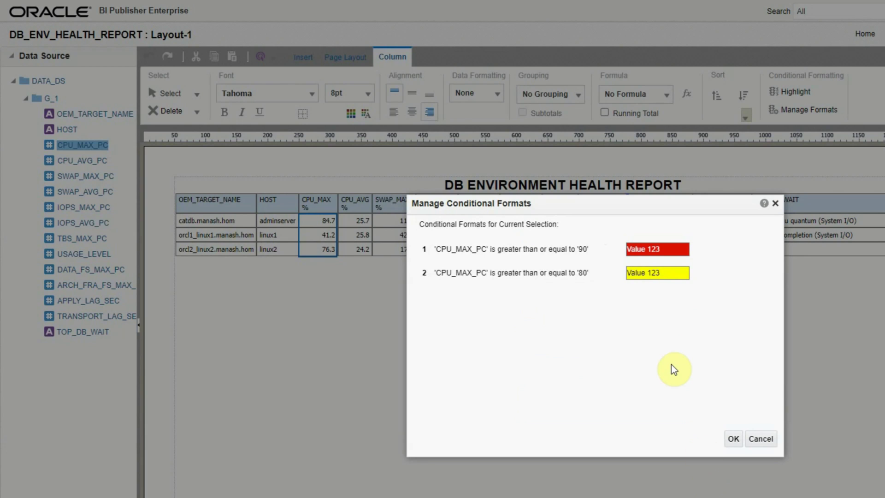
Step: Add a third conditional format giving CPU_MAX_PC less than 80 a green background, and apply the formats to the CPU_MAX % column
mouse_move(727, 279)
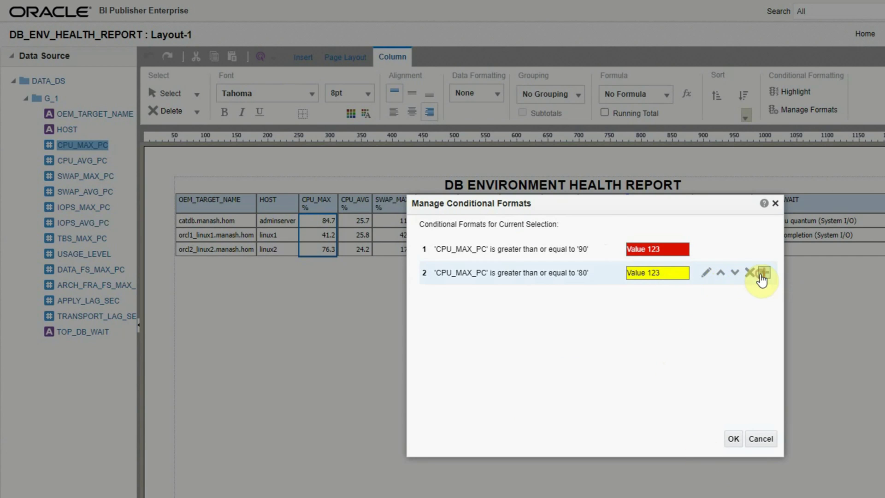
click(761, 276)
click(564, 219)
click(570, 249)
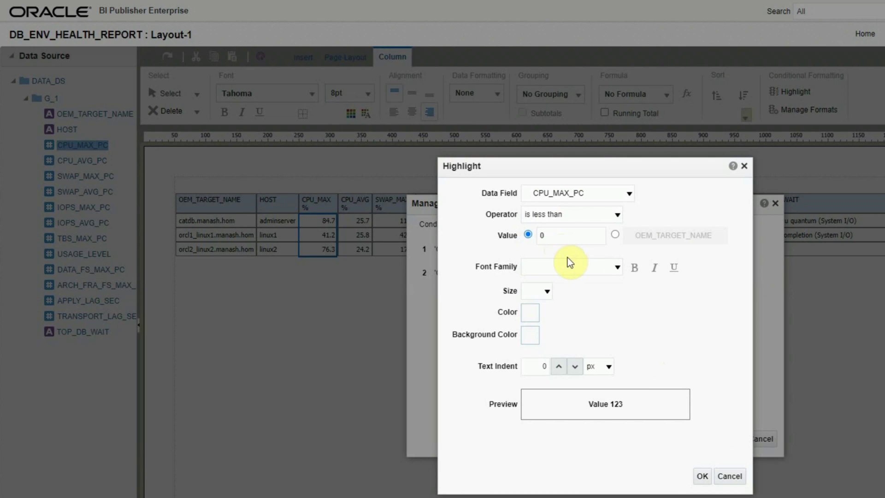
click(559, 230)
key(BackSpace)
text(80)
click(531, 337)
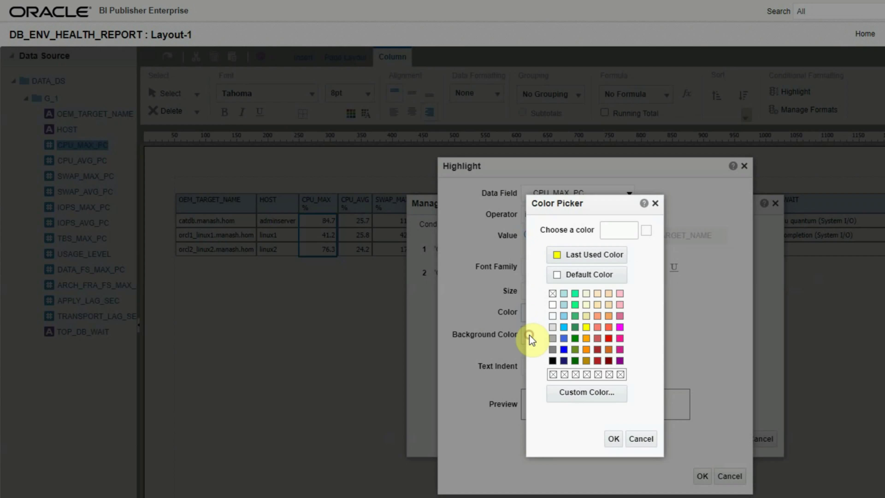
click(574, 295)
click(614, 439)
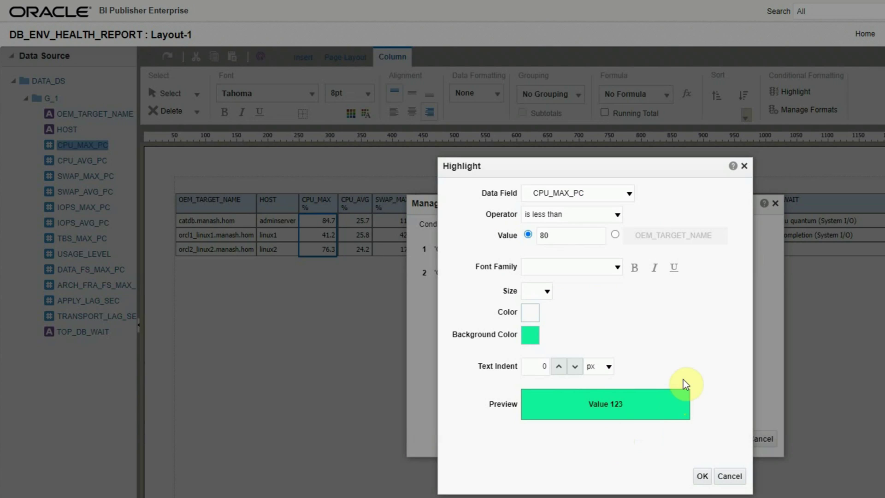
click(701, 476)
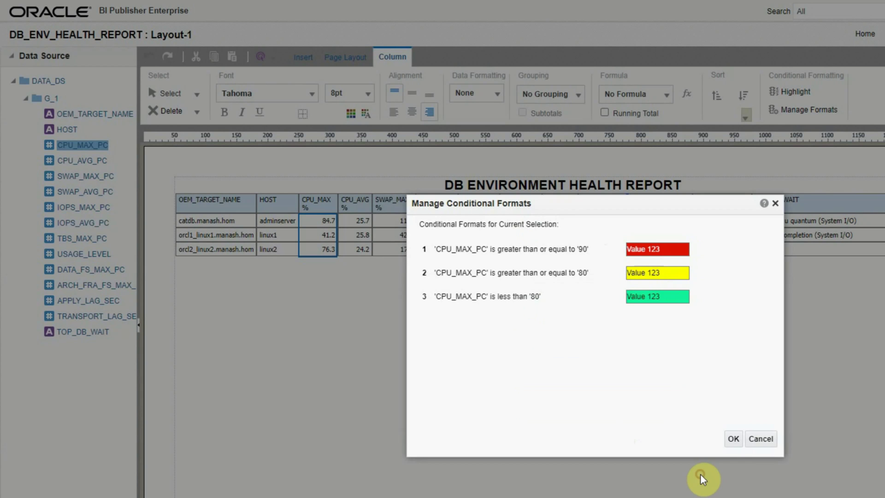
click(734, 438)
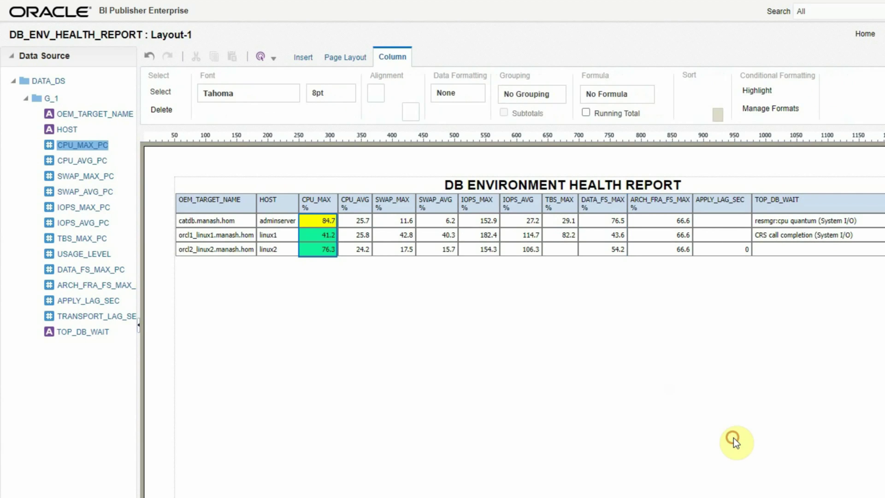
Step: Start a highlight rule on the CPU_AVG % column's values for CPU_AVG_PC is greater than or equal to 50
click(356, 222)
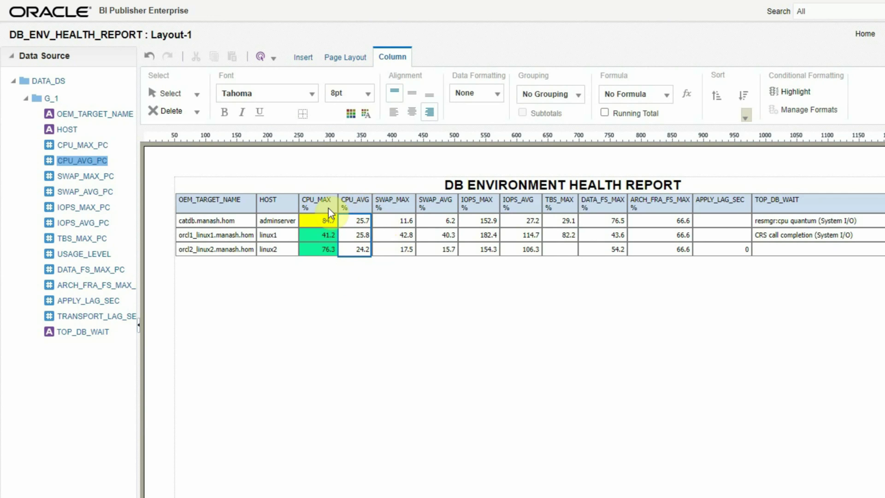
click(795, 92)
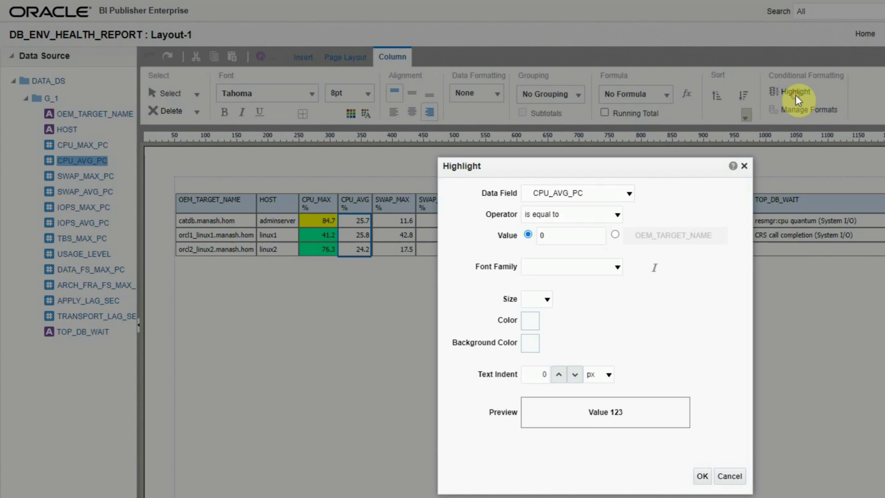
click(559, 216)
click(577, 276)
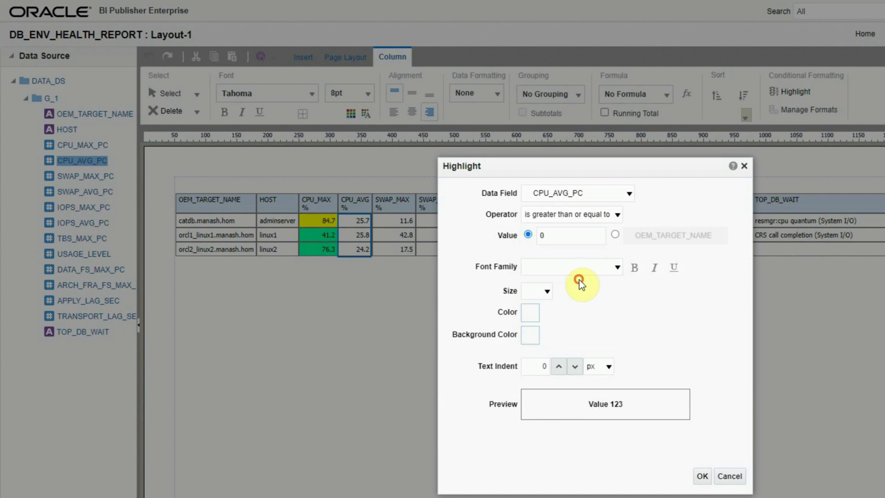
double_click(552, 233)
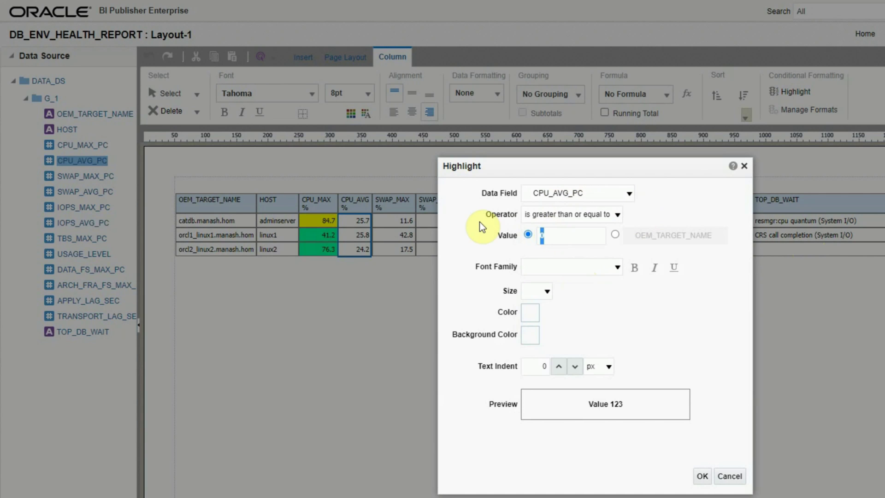
text(50)
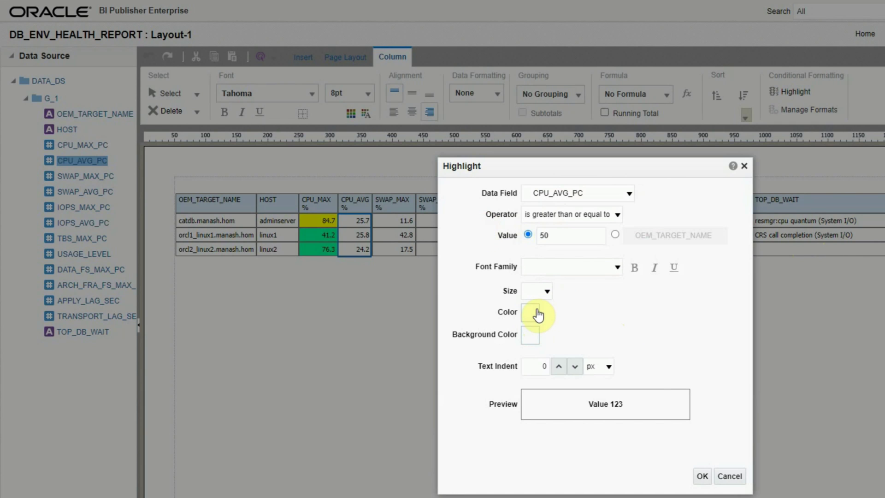
Step: Give the CPU_AVG_PC highlight rule a white text color and a red background color, and apply it to the column
click(534, 312)
click(553, 305)
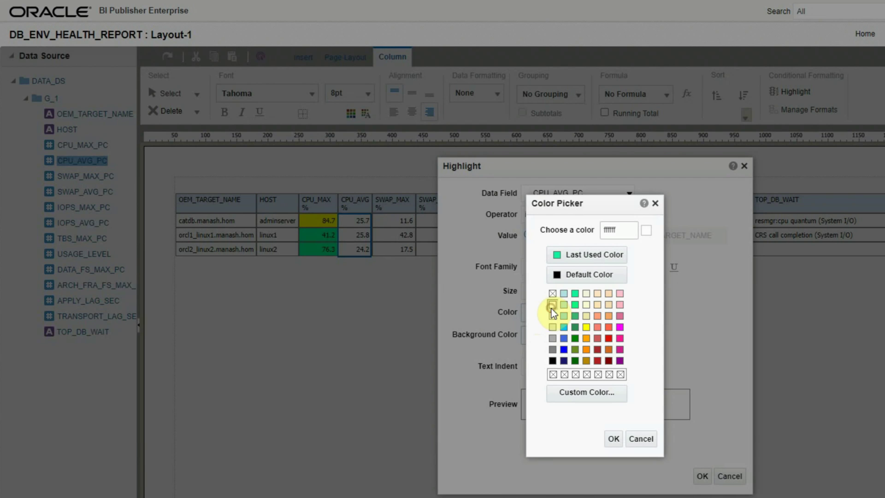
click(614, 439)
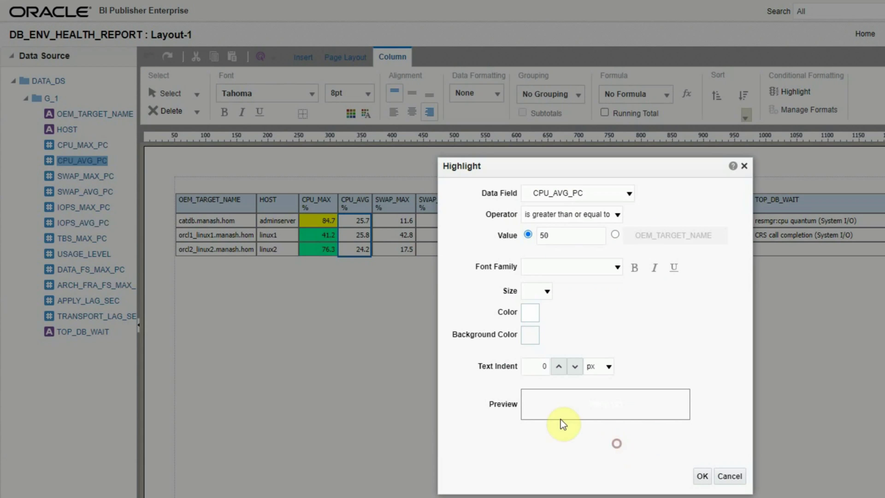
click(530, 337)
click(609, 338)
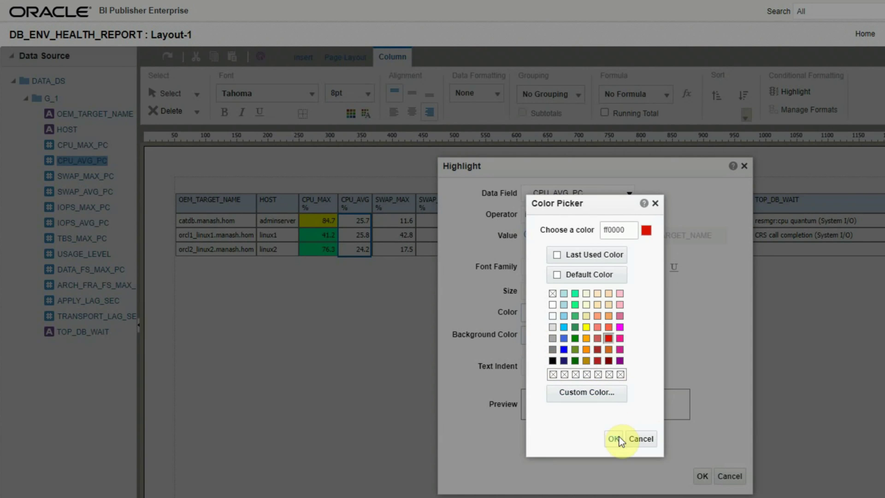
click(613, 439)
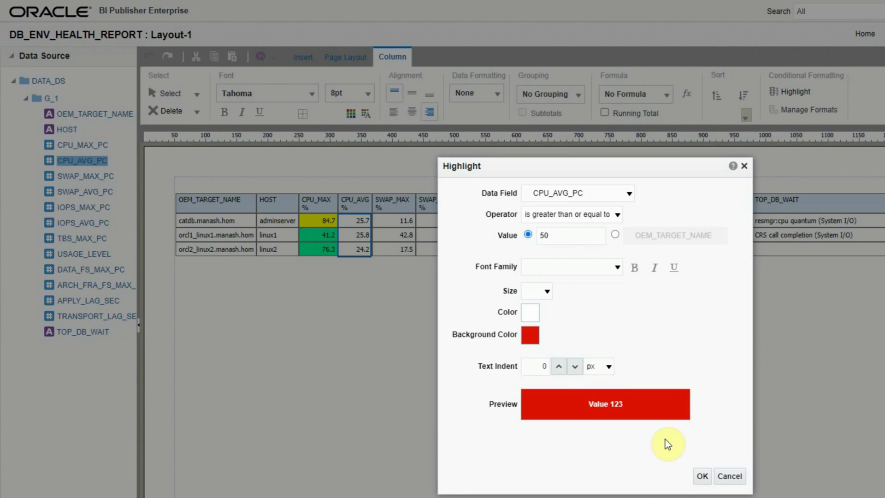
click(703, 476)
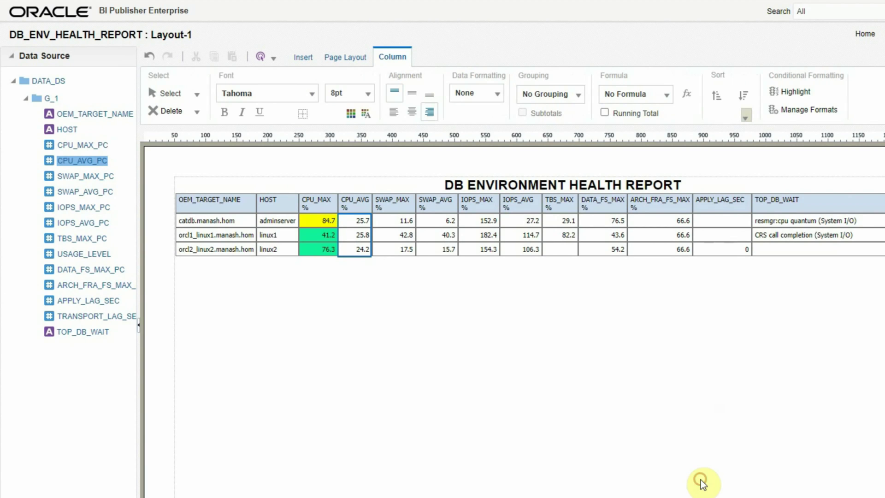
Step: Add a second conditional format to the CPU_AVG % column giving CPU_AVG_PC greater than or equal to 40 a yellow background
click(821, 115)
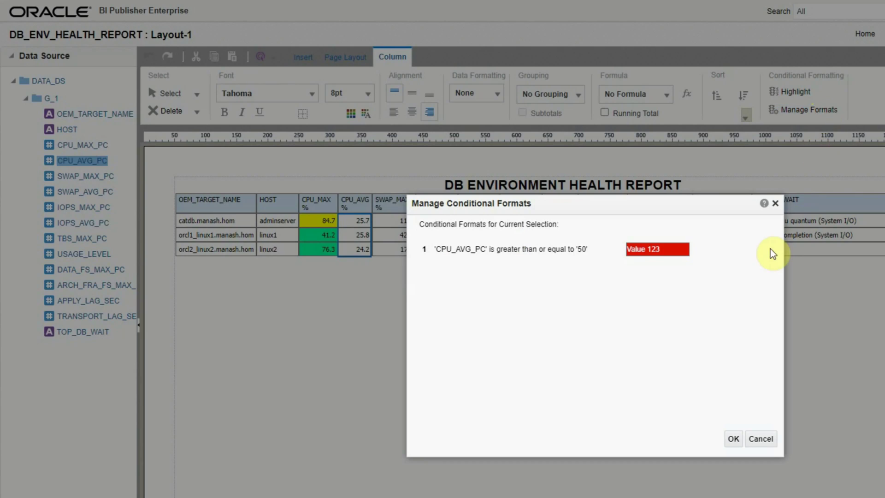
mouse_move(722, 255)
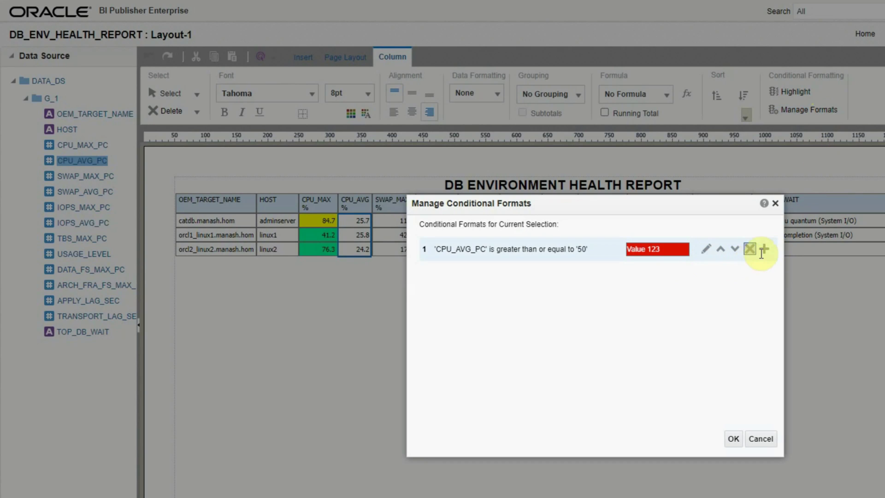
click(764, 250)
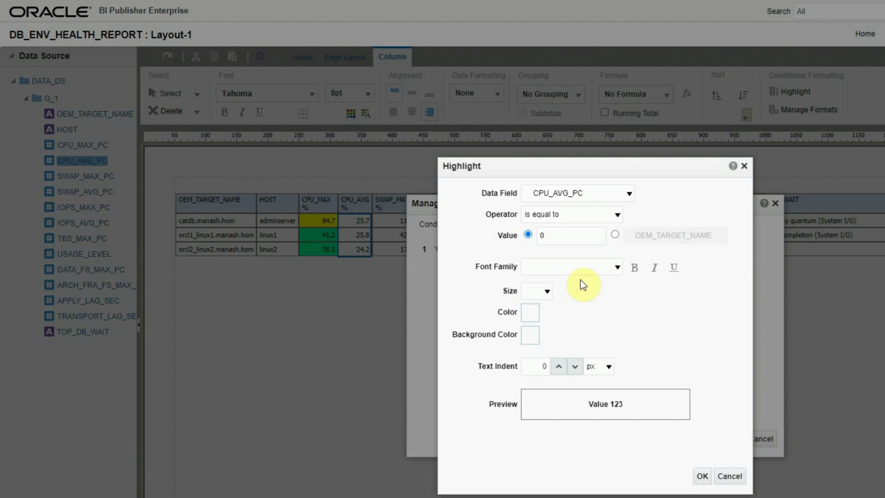
click(572, 213)
click(568, 277)
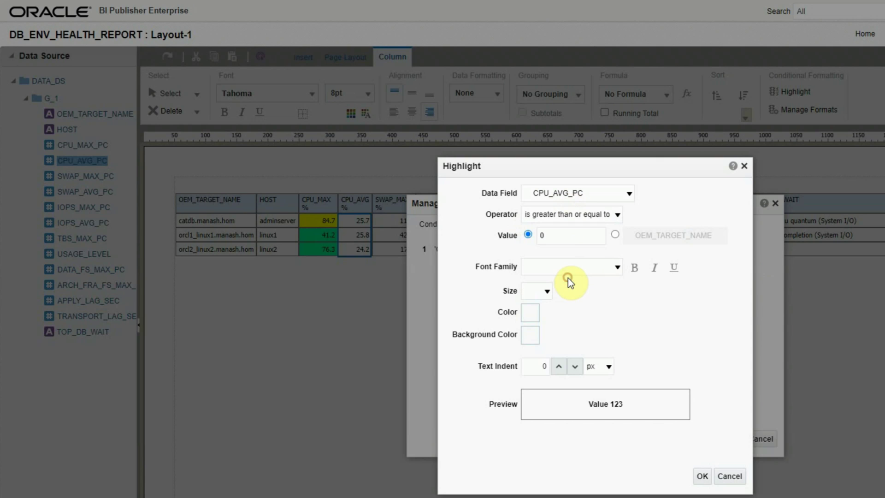
double_click(555, 235)
text(40)
click(528, 336)
click(585, 328)
click(611, 439)
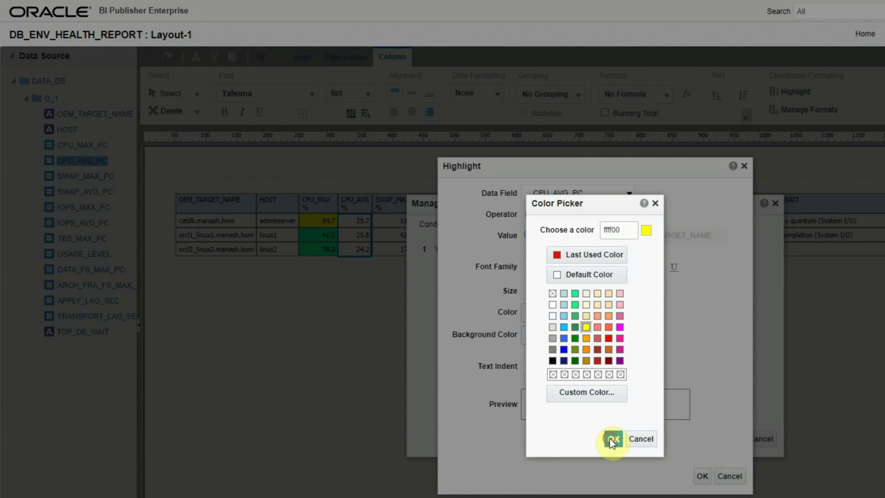
click(704, 476)
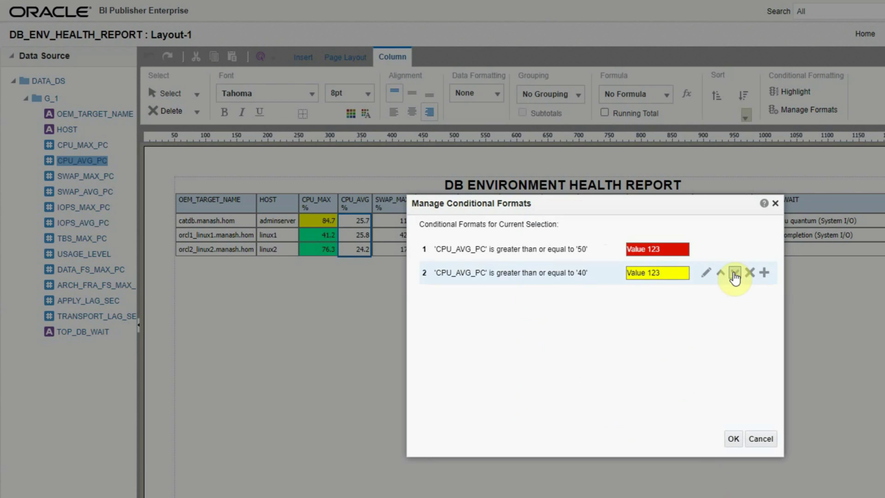
Step: Add a third conditional format giving CPU_AVG_PC less than 40 a green background (00fa9a), and apply the formats to the CPU_AVG % column
click(762, 276)
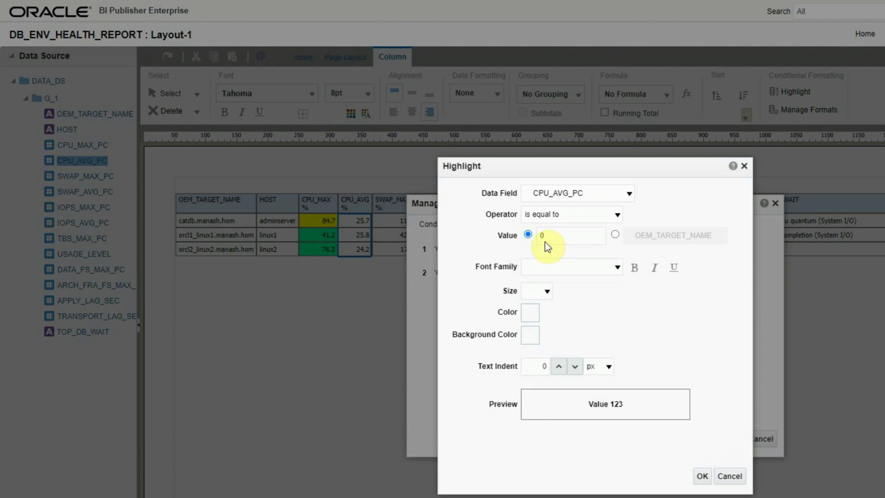
click(579, 214)
click(554, 248)
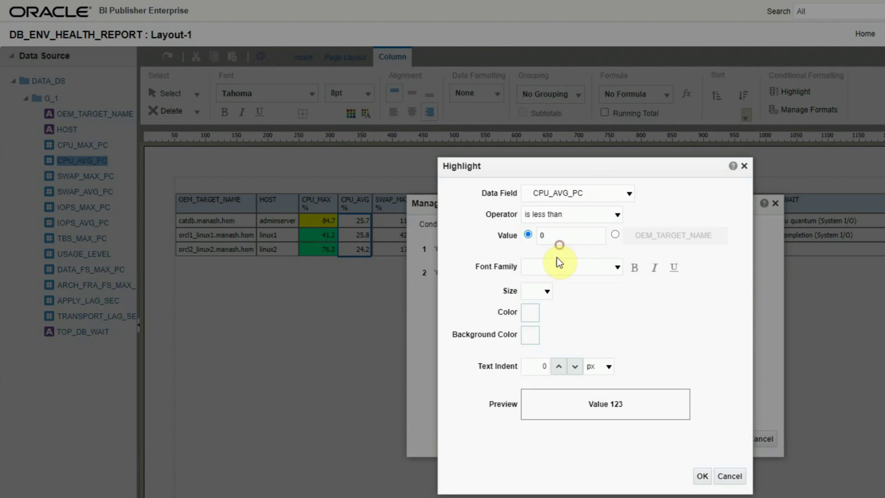
click(551, 235)
text(40)
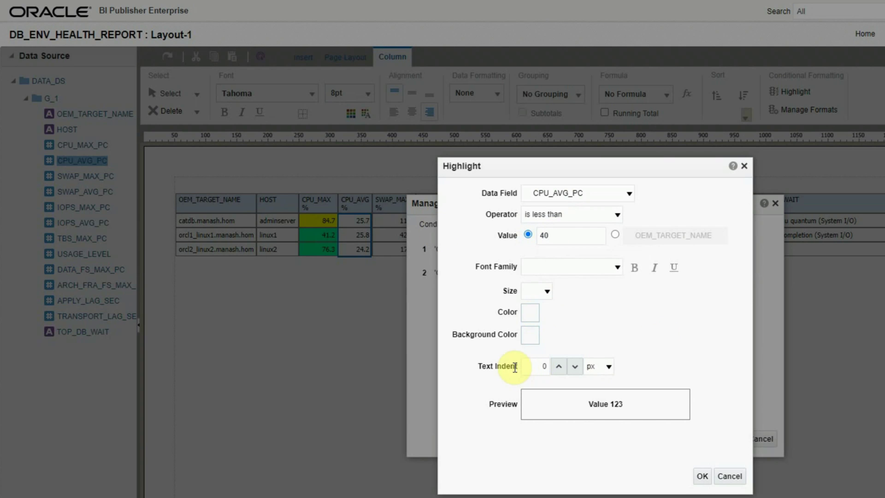
click(530, 335)
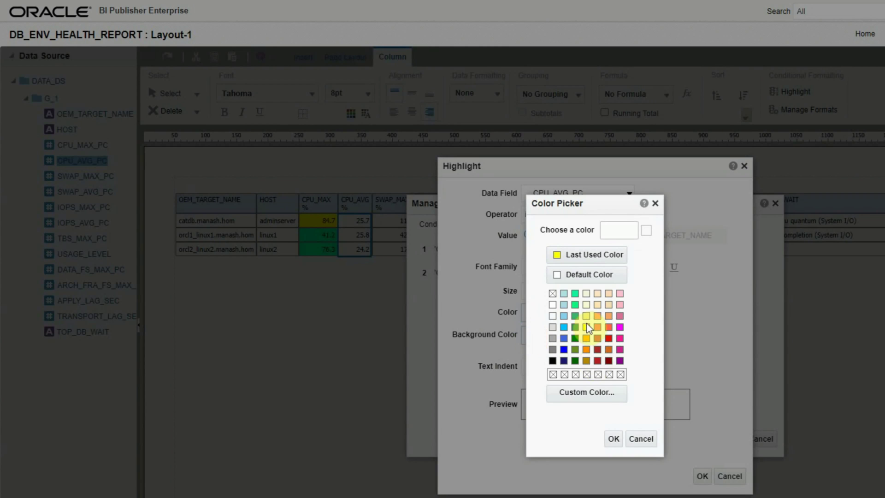
click(575, 294)
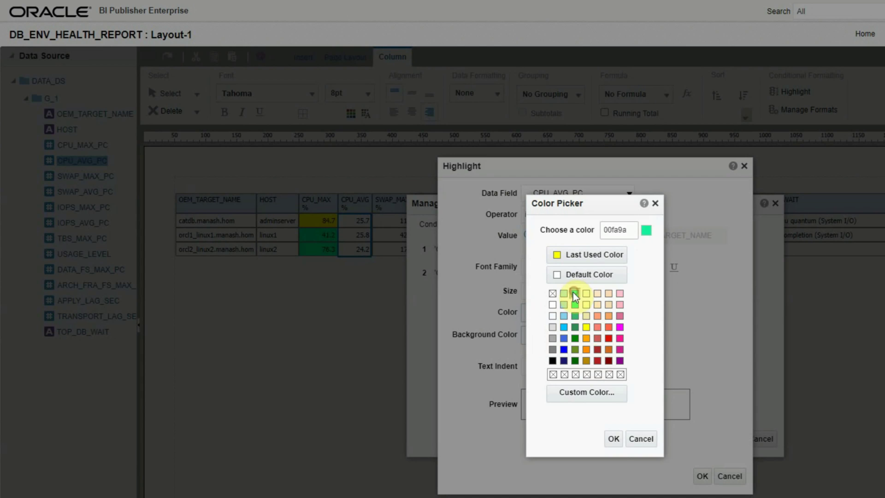
click(613, 442)
click(701, 478)
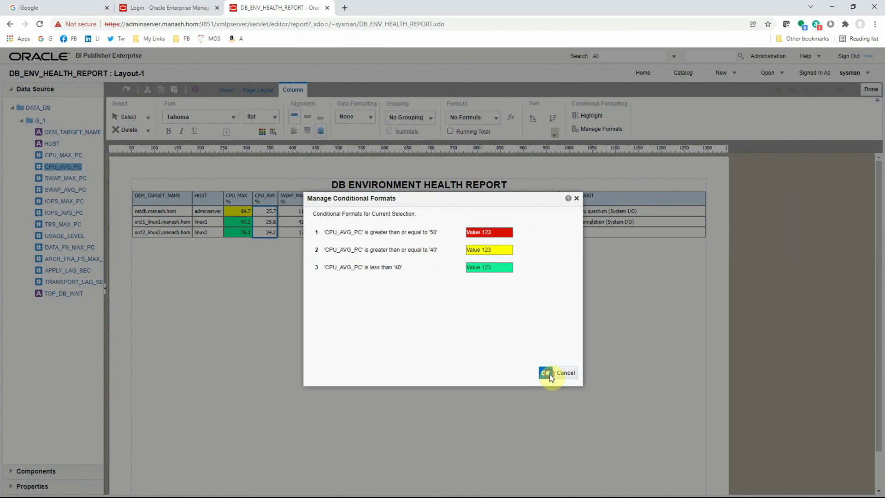
click(546, 373)
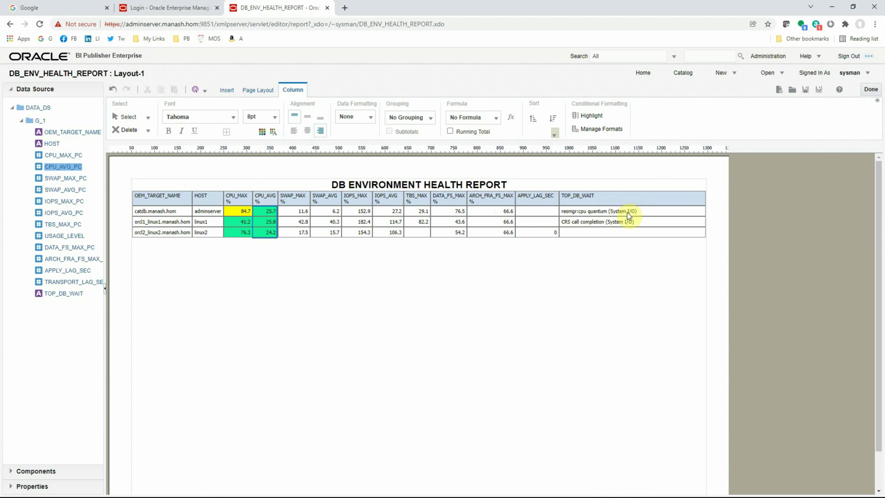
Step: Start a highlight rule on the TBS_MAX % column's values for USAGE_LEVEL is equal to 0
click(420, 277)
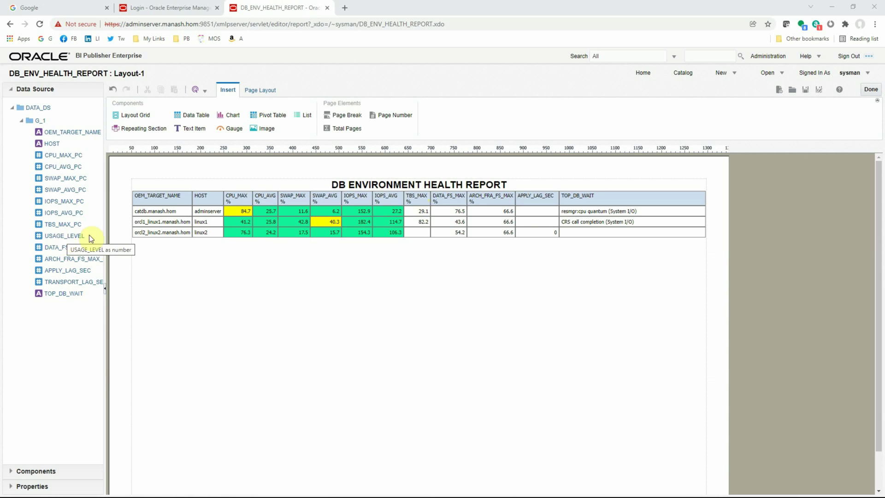
click(418, 222)
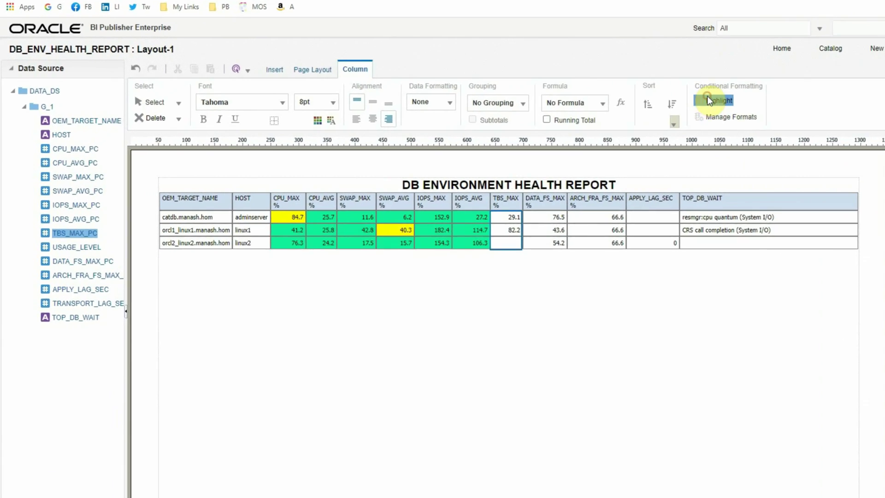
click(586, 115)
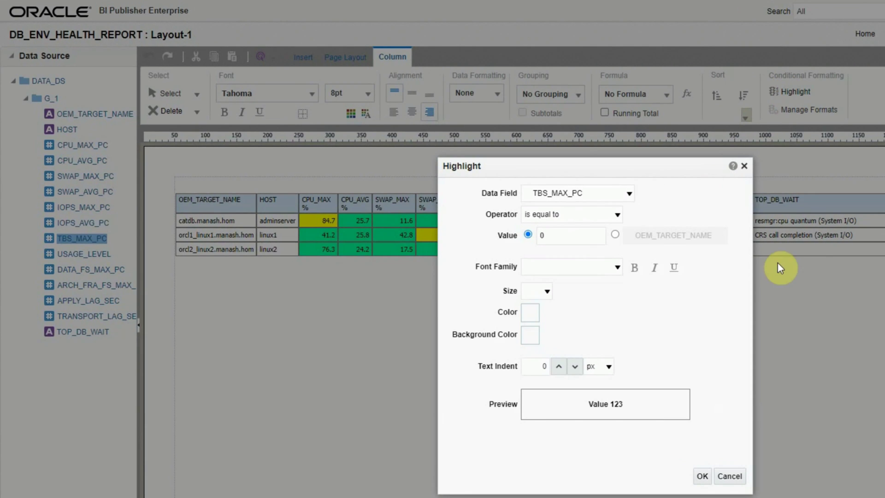
click(623, 194)
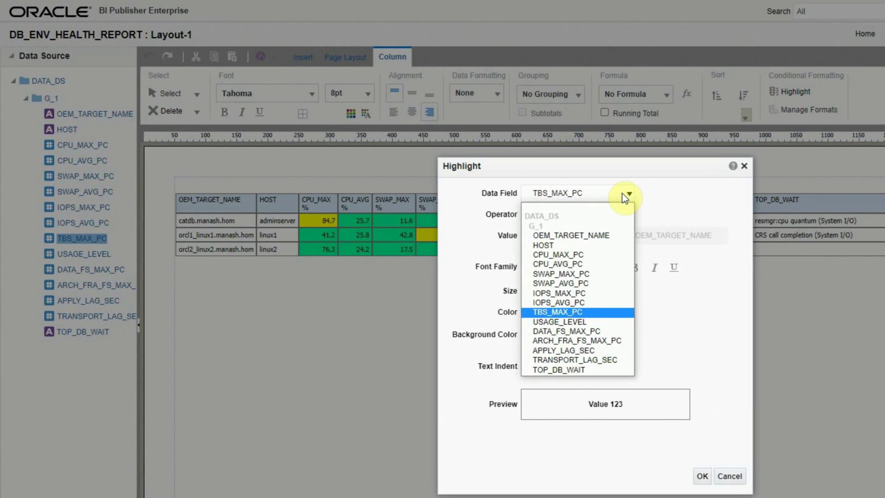
click(547, 322)
click(590, 215)
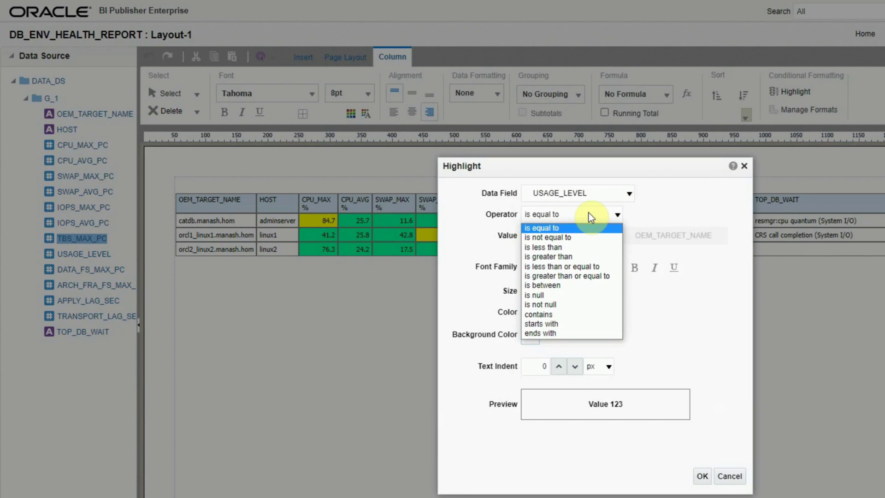
click(591, 217)
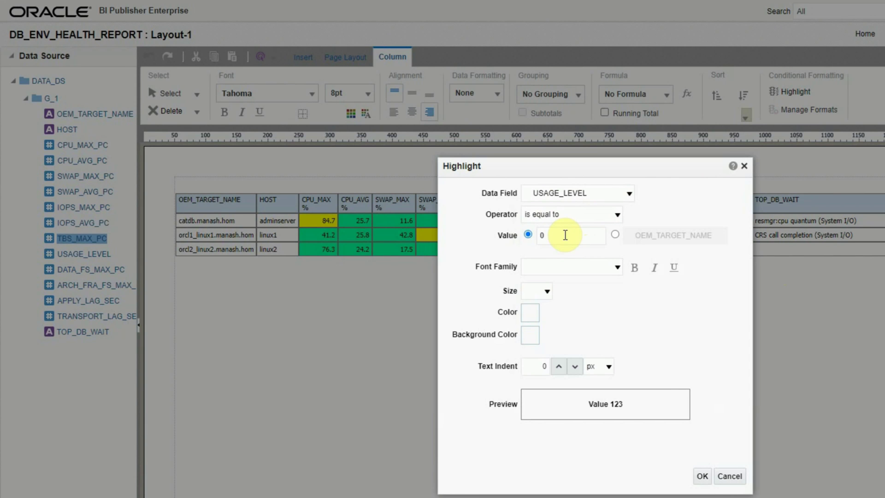
Step: Give the USAGE_LEVEL equal to 0 rule a green background and apply it to the TBS_MAX % column
click(530, 335)
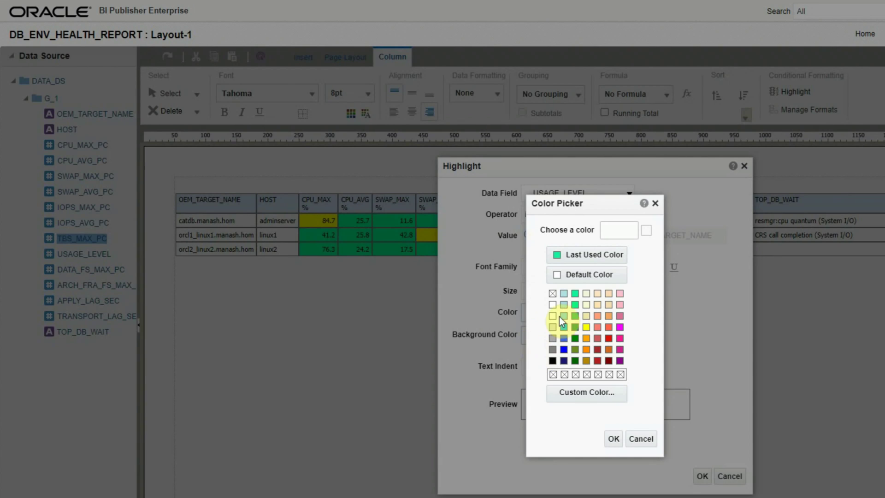
click(574, 294)
click(615, 439)
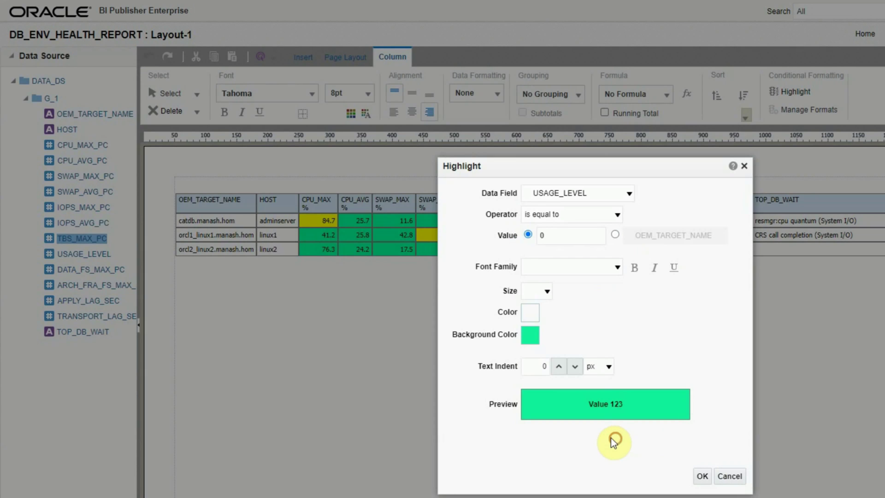
click(704, 476)
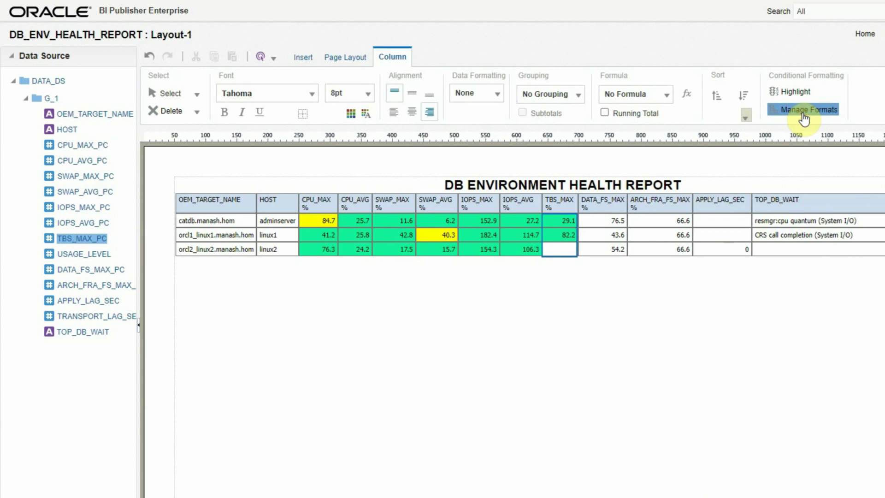
Step: Add a second conditional format to the TBS_MAX % column giving USAGE_LEVEL equal to 1 a yellow background (ffff00)
click(805, 110)
click(765, 250)
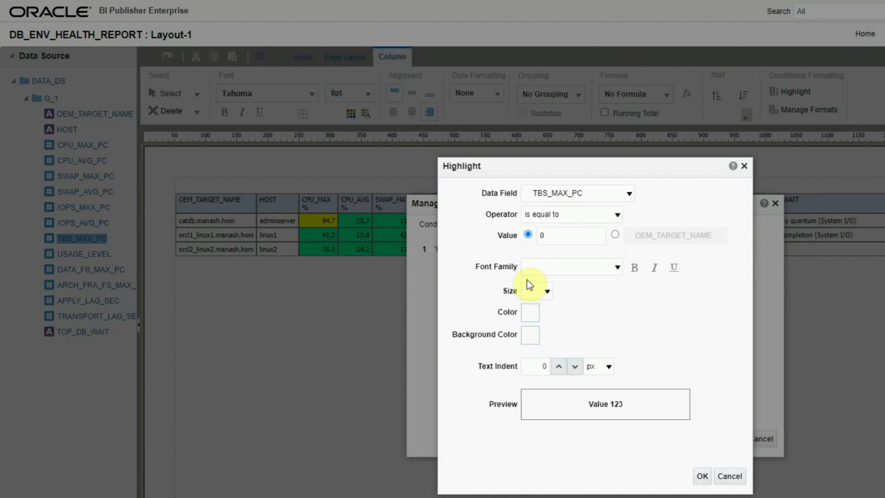
click(577, 192)
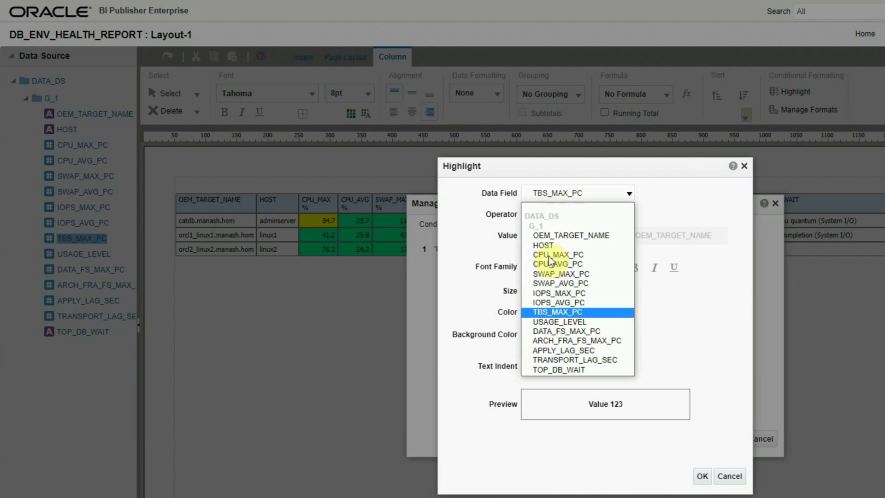
click(556, 322)
click(552, 234)
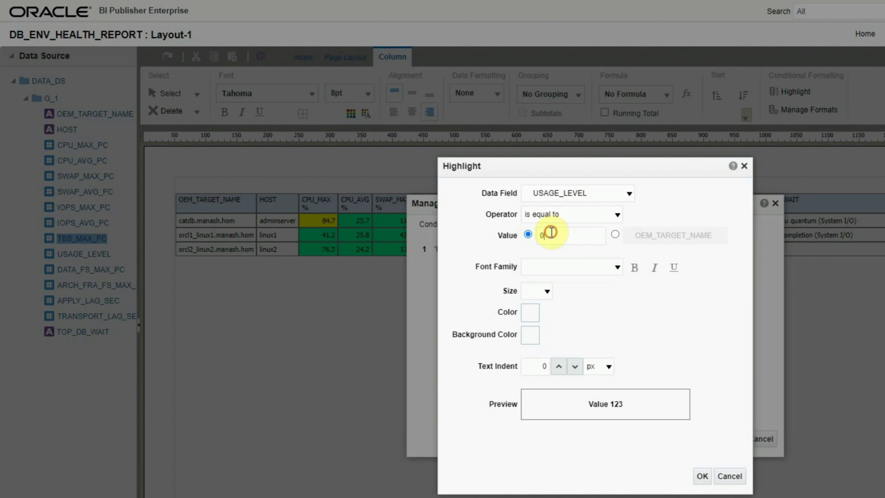
key(BackSpace)
text(1)
click(608, 315)
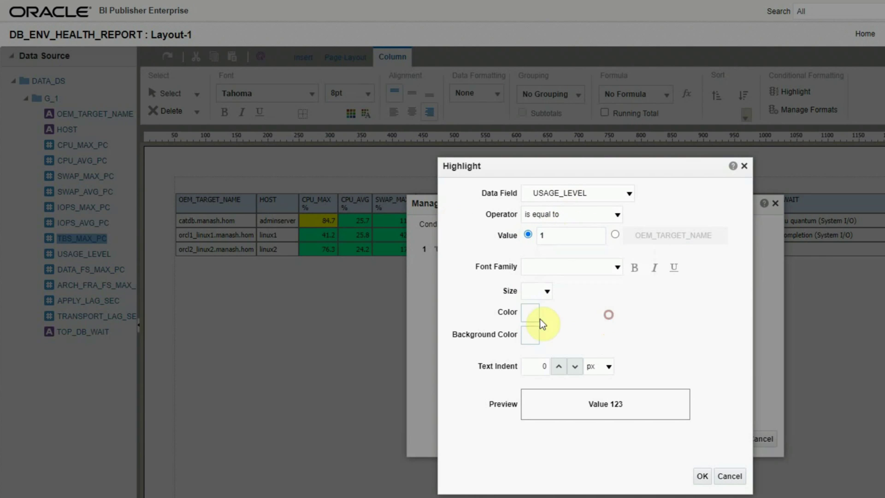
click(530, 333)
click(586, 328)
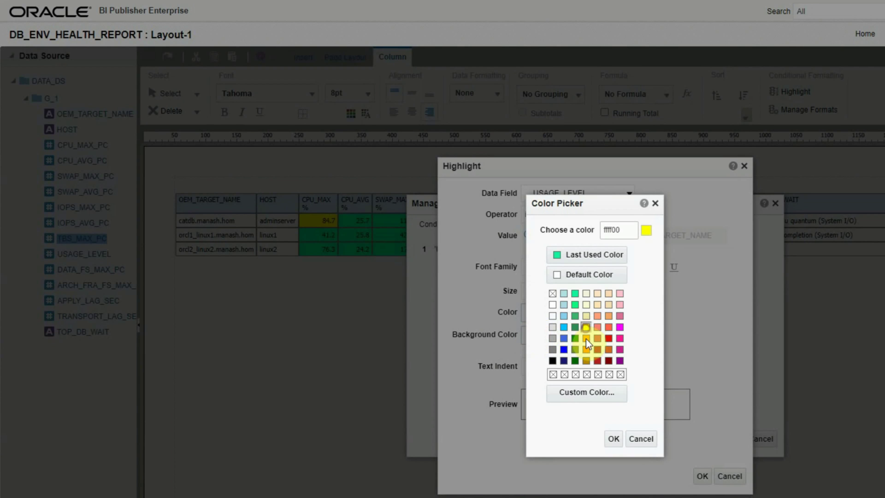
click(614, 439)
click(701, 480)
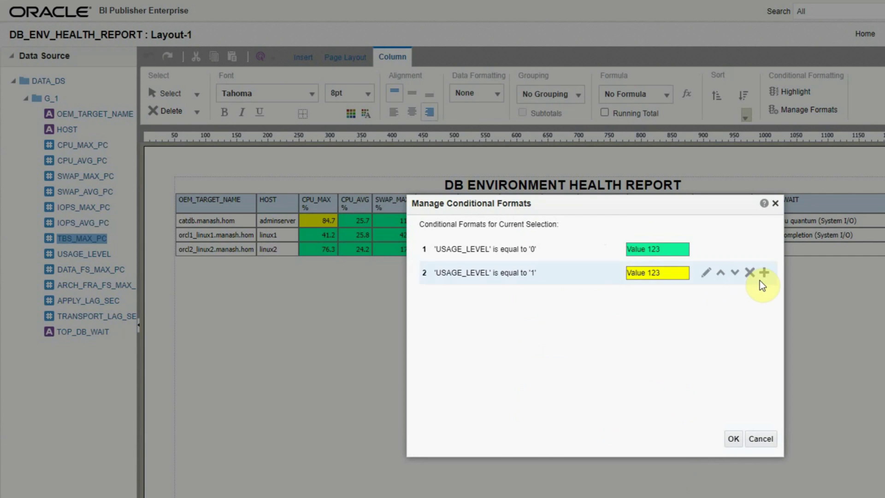
Step: Start a third conditional format on the TBS_MAX % column for USAGE_LEVEL is equal to 2
click(765, 277)
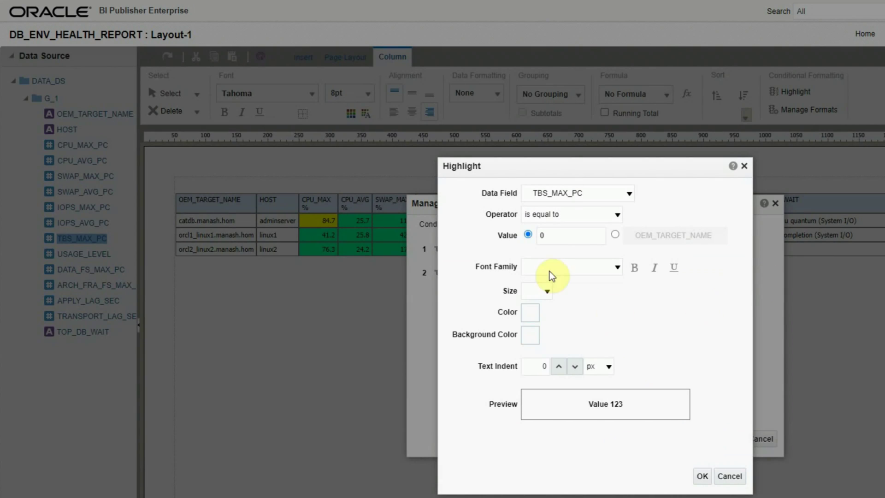
click(593, 193)
click(562, 322)
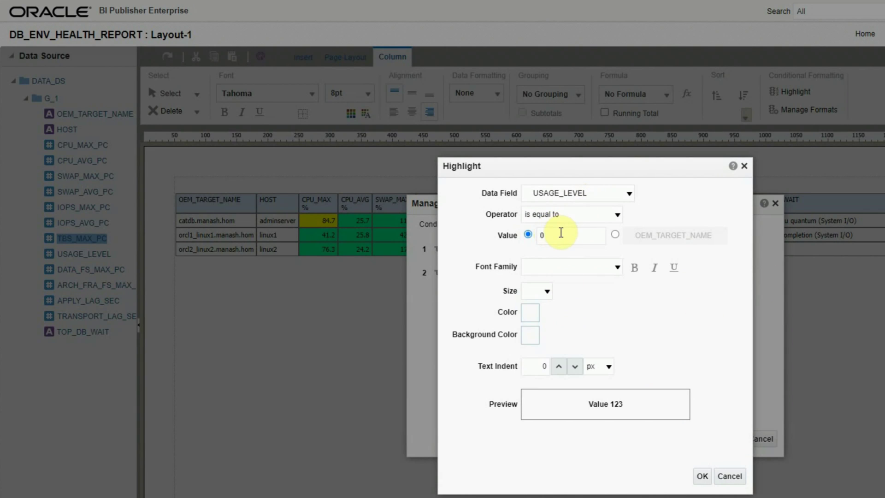
click(561, 233)
text(2)
click(701, 343)
Step: Give the USAGE_LEVEL equal to 2 rule white text (ffffff) and a red background, and apply the formats to the TBS_MAX % column
click(531, 311)
click(554, 305)
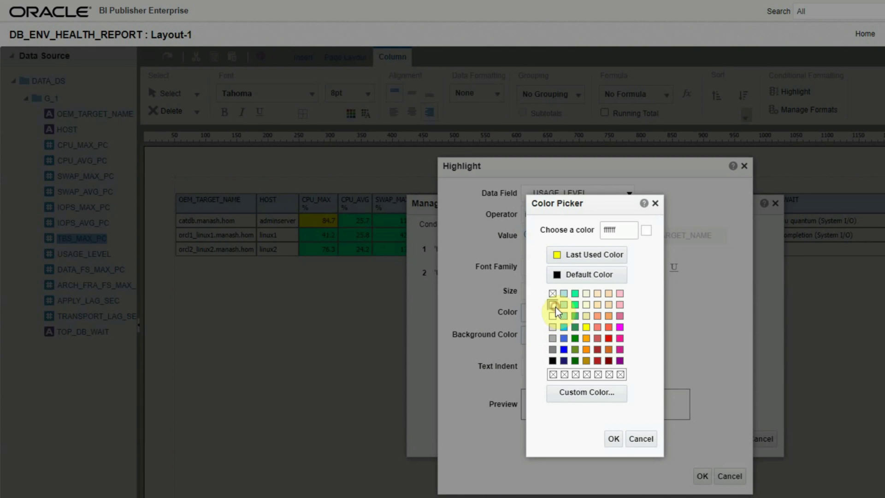
click(617, 439)
click(533, 337)
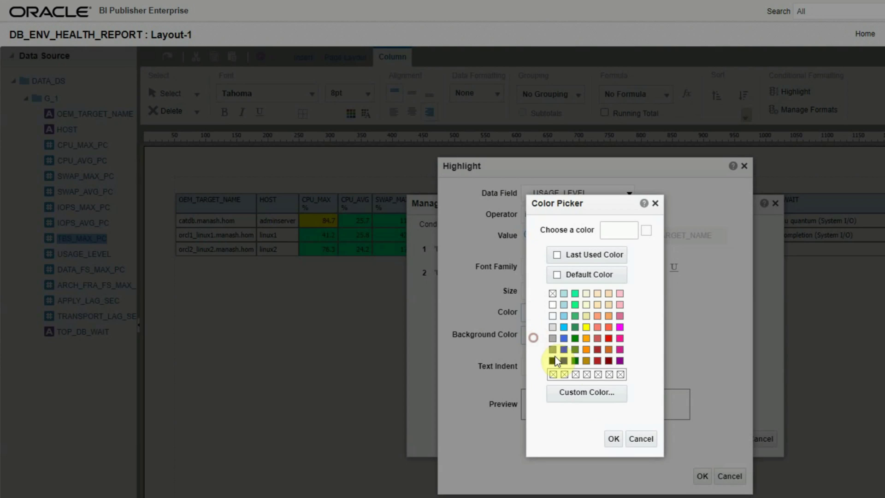
click(609, 339)
click(614, 439)
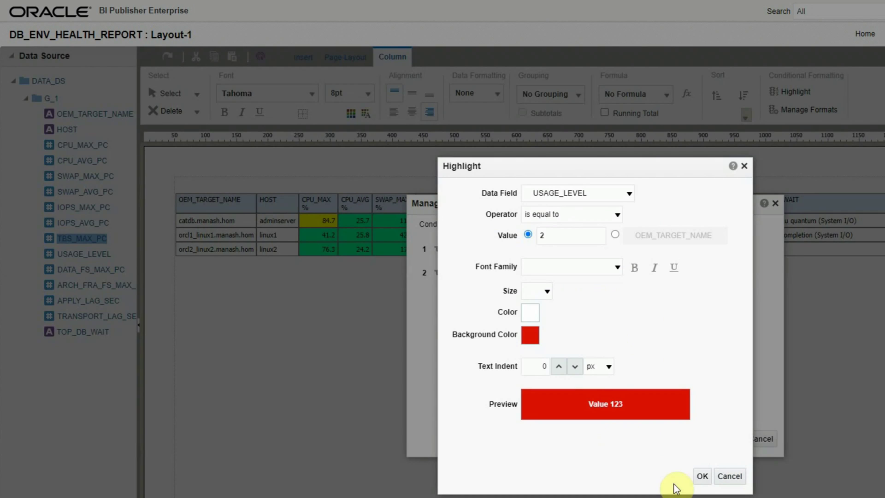
click(702, 477)
click(733, 438)
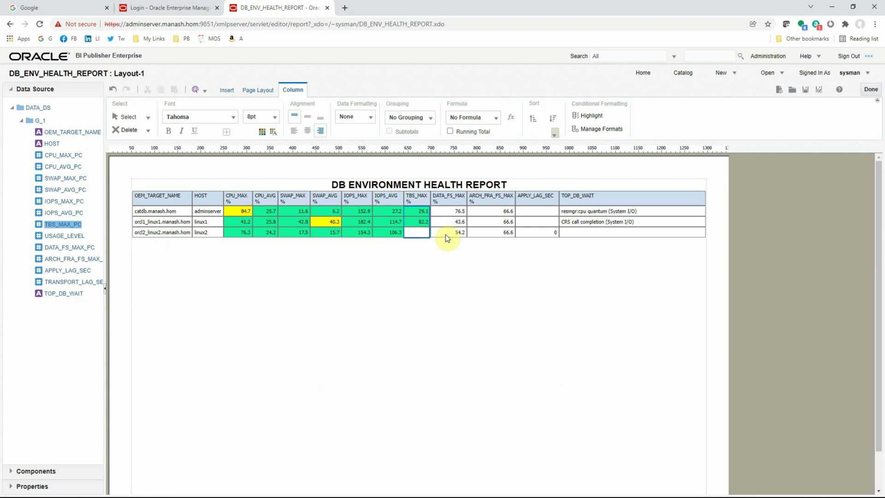
Step: Start a highlight rule on the DATA_FS_MAX % column's values for DATA_FS_MAX_PC is greater than or equal to 90
click(447, 211)
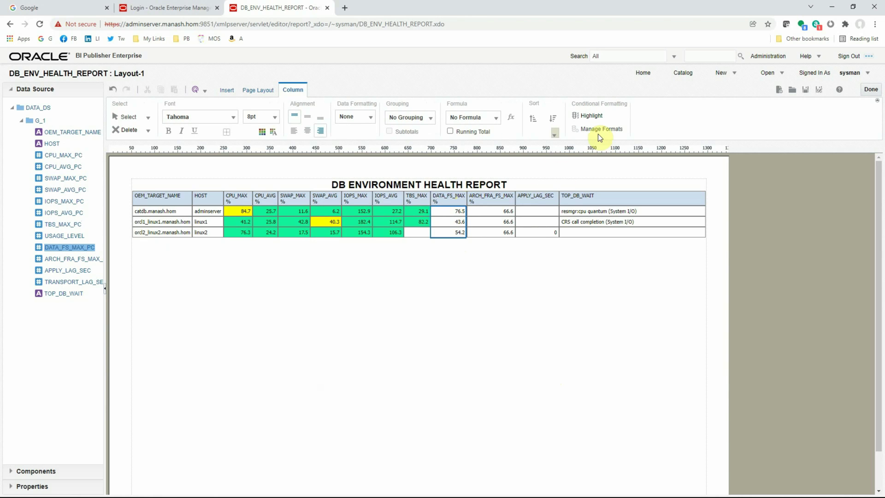
click(590, 115)
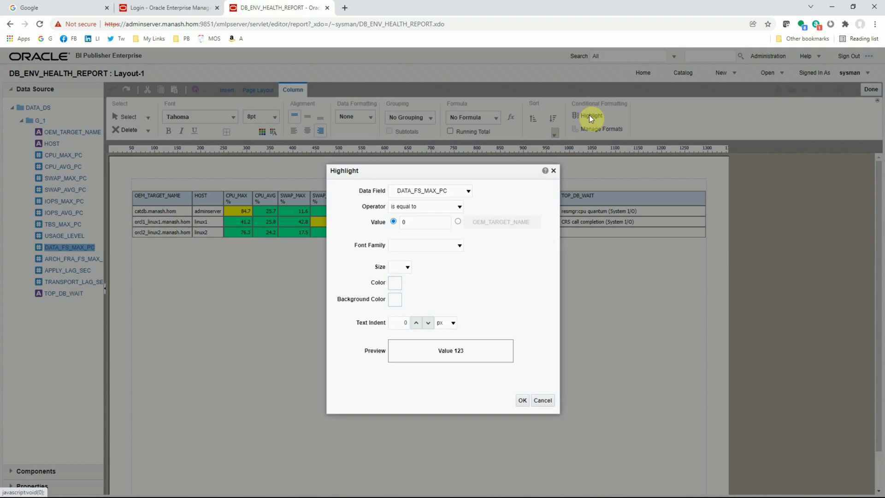
click(415, 207)
click(429, 257)
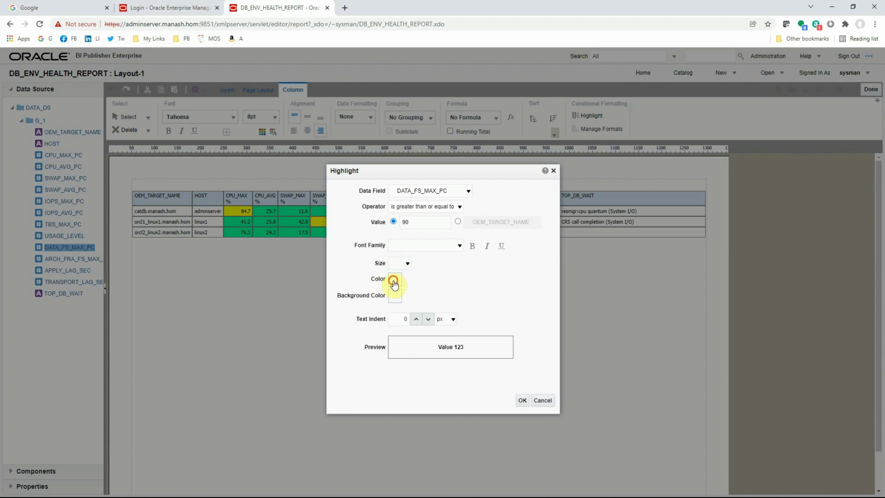
Step: Give the DATA_FS_MAX_PC highlight rule white text and a red background (ff0000), and apply it to the column
click(394, 280)
click(413, 278)
click(457, 372)
click(395, 296)
click(453, 299)
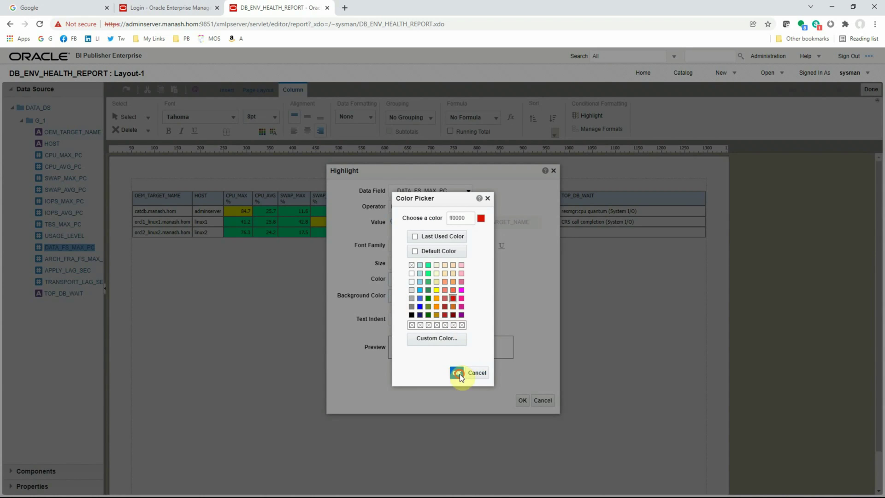
click(457, 373)
click(521, 400)
Step: Add a second conditional format giving DATA_FS_MAX_PC greater than or equal to 80 a yellow background (ffff00)
click(597, 130)
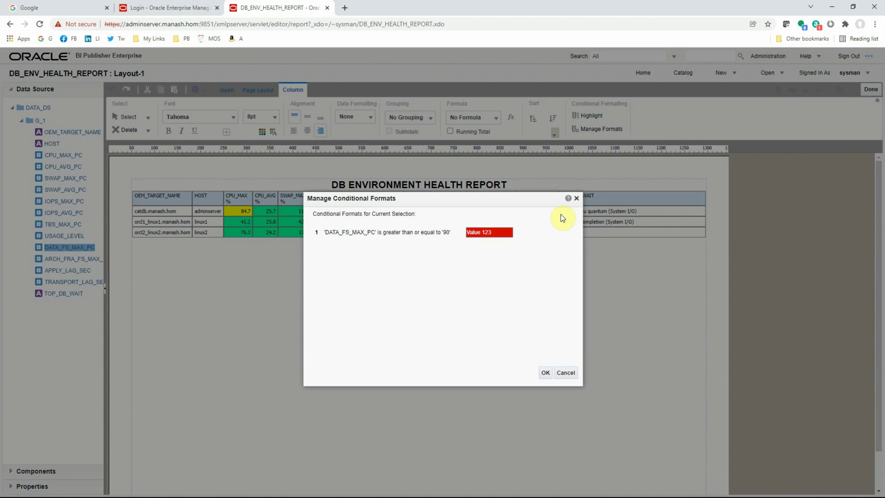
click(566, 233)
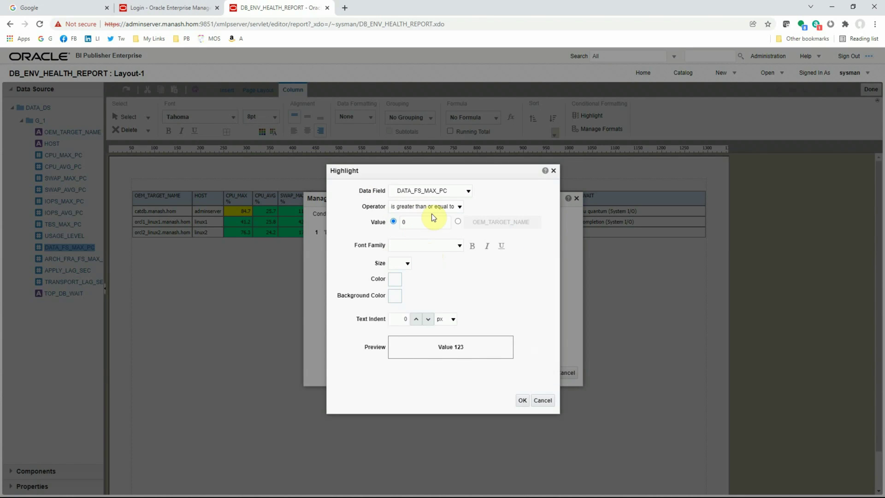
text(80)
click(391, 300)
click(438, 292)
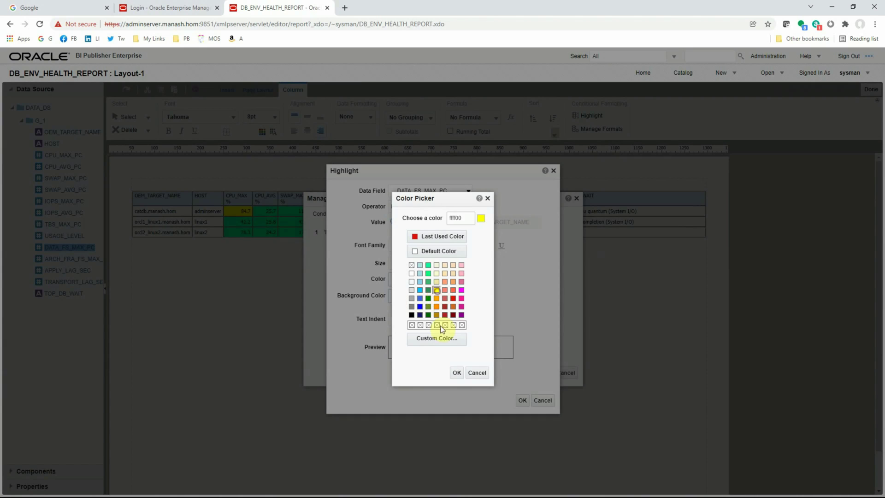
click(454, 373)
click(522, 400)
Step: Add a third conditional format giving lower DATA_FS_MAX_PC values a green background with the is less than operator, and apply the formats to the column
click(569, 249)
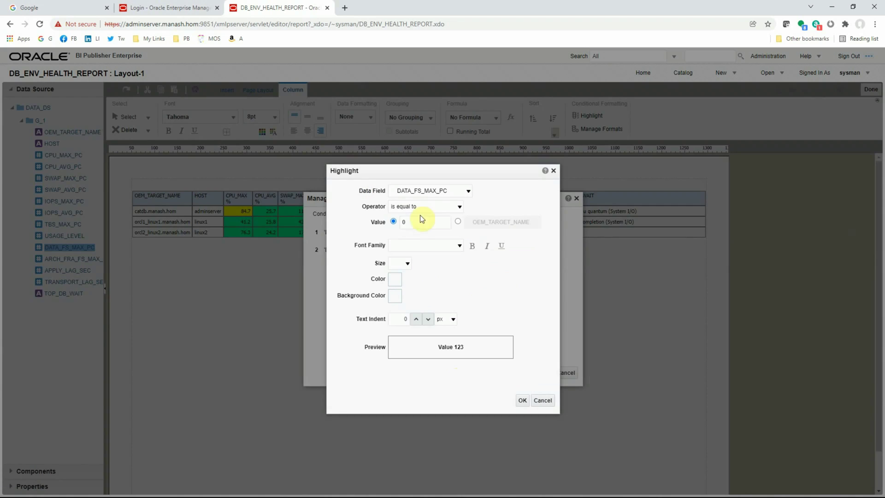
click(438, 205)
click(410, 230)
click(395, 295)
click(428, 273)
click(457, 373)
click(523, 400)
click(546, 372)
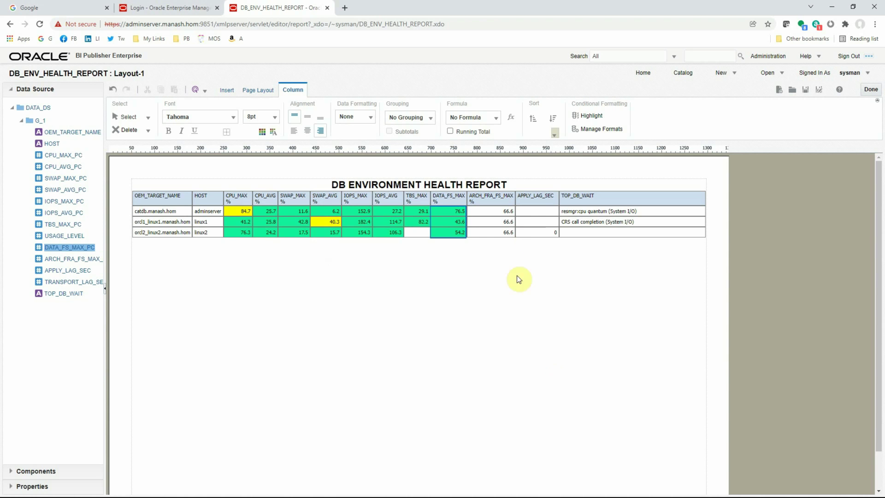
Step: Start a highlight rule on the ARCH_FRA_FS_MAX % column's values for ARCH_FRA_FS_MAX_PC is greater than or equal to 75
click(493, 216)
click(593, 117)
click(428, 209)
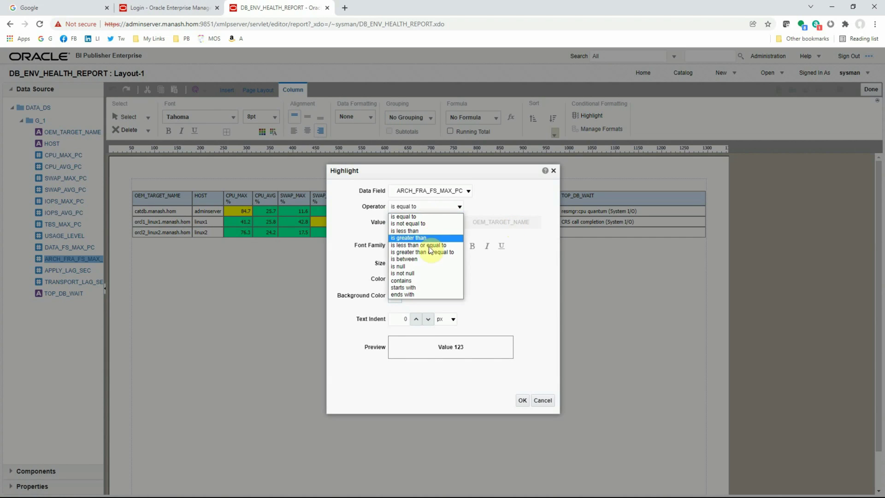
click(429, 249)
click(398, 222)
text(80)
Step: Give the ARCH_FRA_FS_MAX_PC highlight rule white text and a red background, and apply it to the column
click(396, 281)
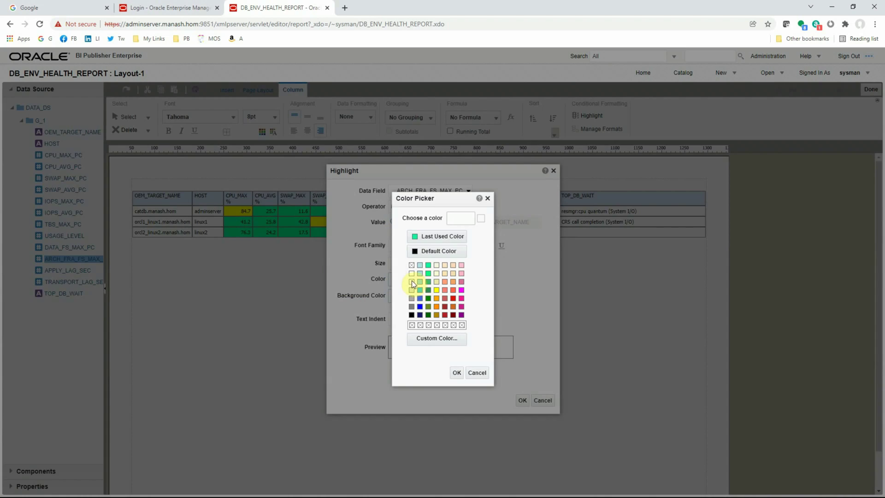
click(412, 281)
click(456, 372)
click(395, 296)
click(454, 298)
click(456, 372)
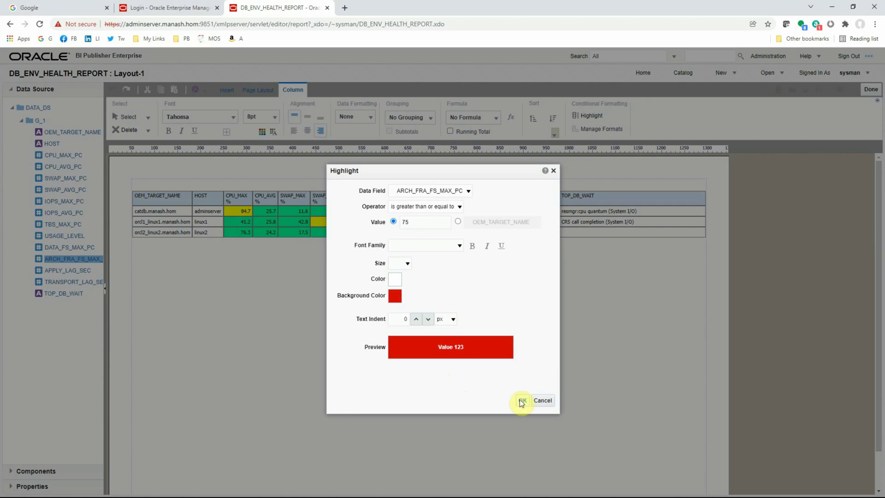
click(522, 401)
Step: Add a second conditional format giving ARCH_FRA_FS_MAX_PC greater than or equal to 50 a yellow background
click(609, 129)
click(562, 239)
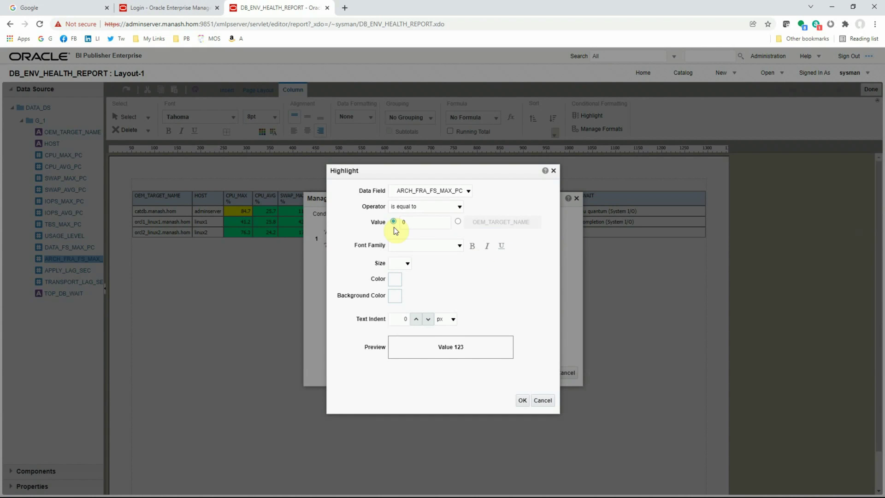
click(426, 207)
click(429, 240)
double_click(405, 222)
text(5)
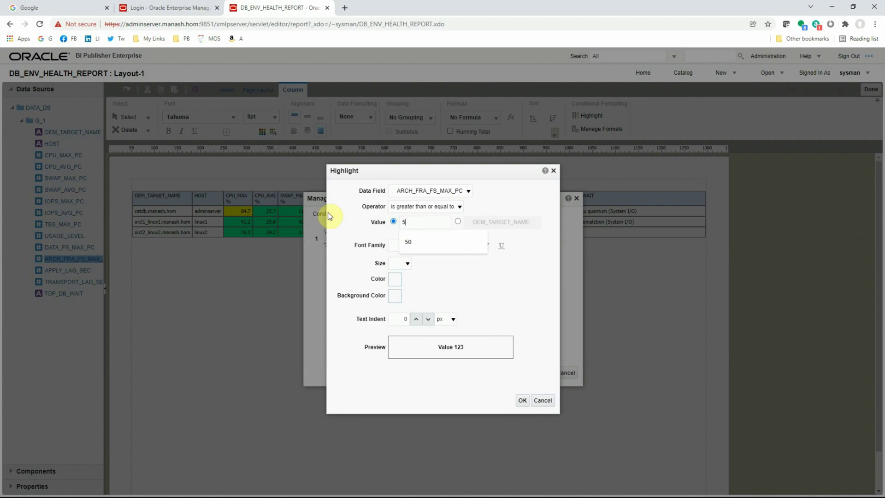
text(0)
click(395, 296)
click(437, 289)
click(457, 372)
click(522, 400)
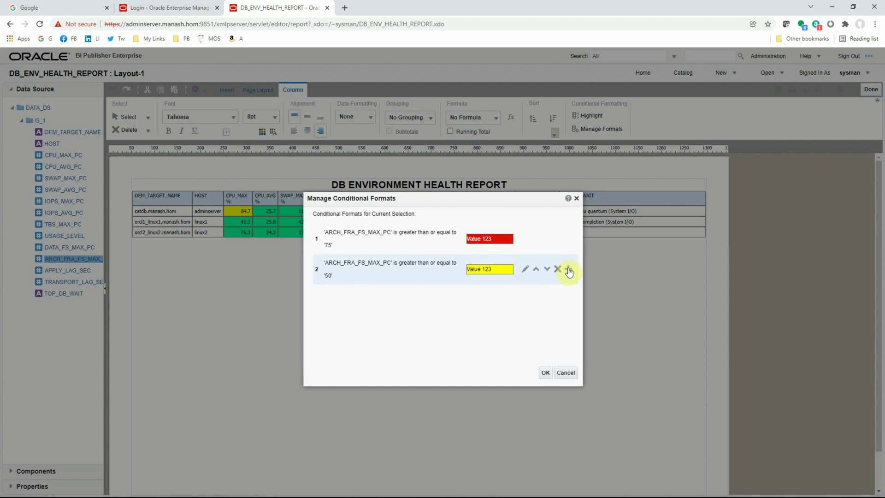
Step: Add a third conditional format giving ARCH_FRA_FS_MAX_PC less than 50 a green background, and apply the formats to the column
click(569, 271)
click(459, 206)
click(408, 233)
double_click(405, 222)
text(5)
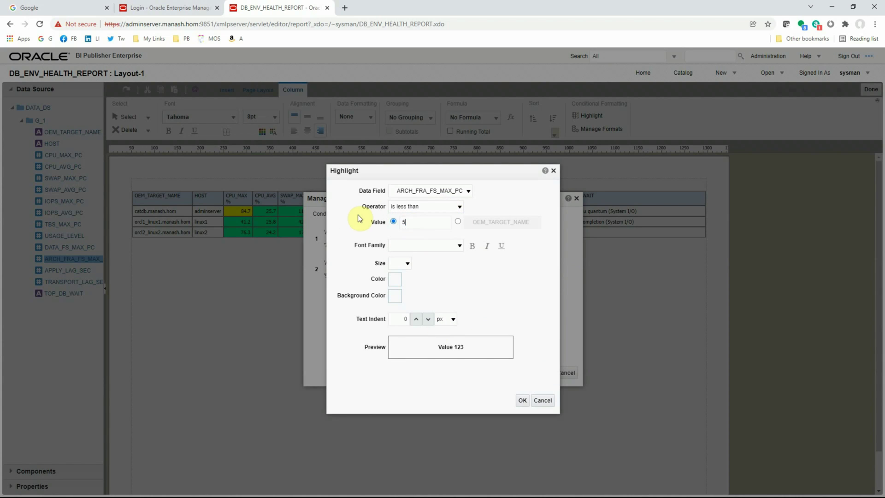
text(0)
click(396, 296)
click(431, 272)
click(456, 373)
click(523, 401)
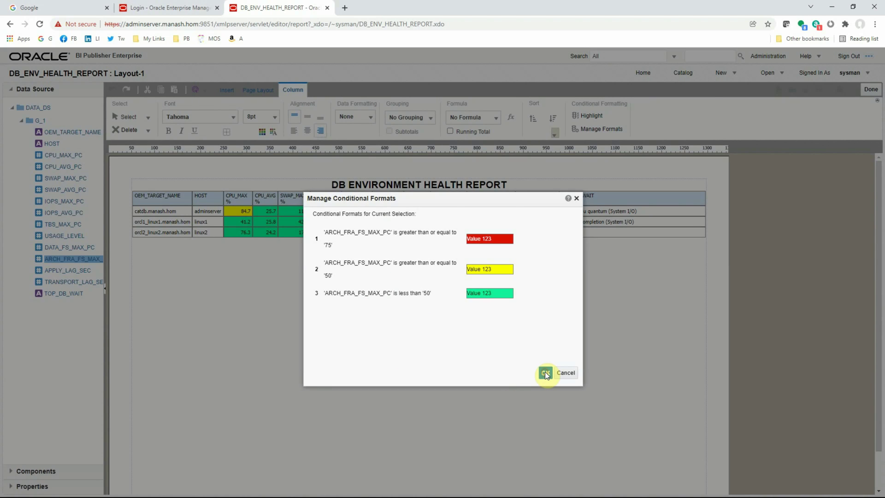
click(545, 372)
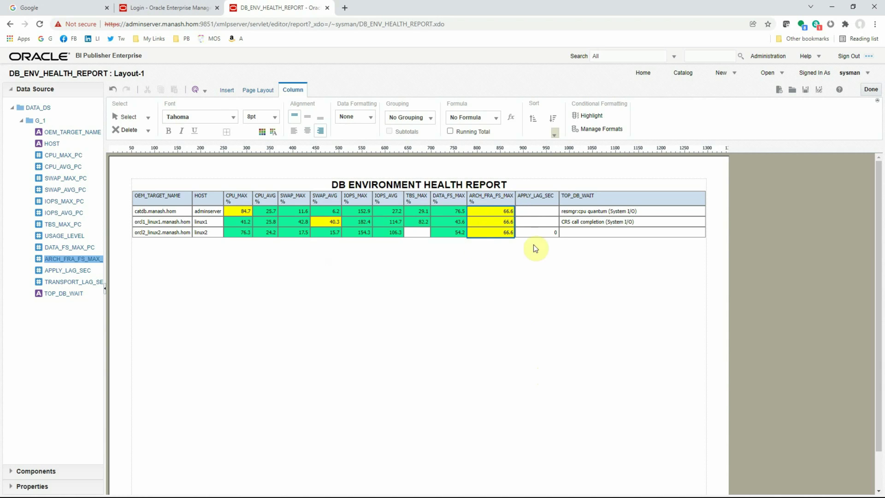
Step: Start a highlight rule on the APPLY_LAG_SEC column's values for APPLY_LAG_SEC is greater than or equal to 60
click(535, 232)
click(587, 115)
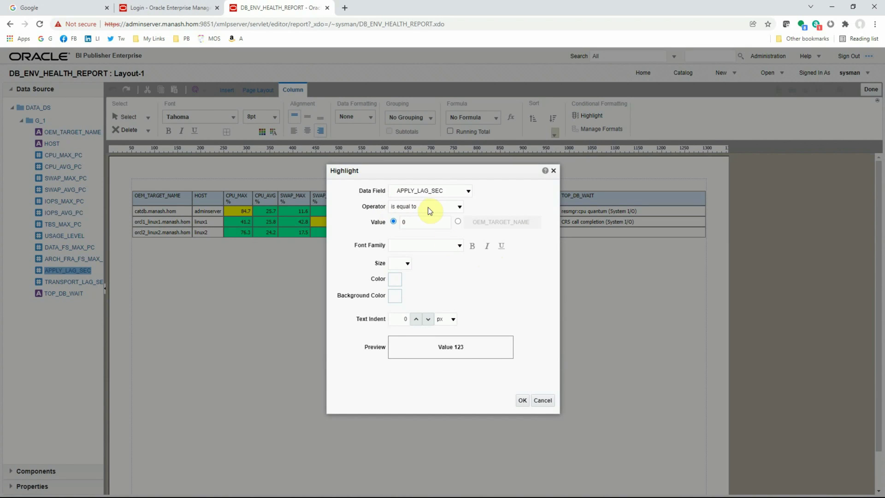
click(428, 207)
click(430, 253)
text(60)
Step: Give the APPLY_LAG_SEC highlight rule white text and a red background (ff0000), and apply it to the column
click(393, 282)
click(454, 372)
click(394, 281)
click(453, 298)
click(456, 373)
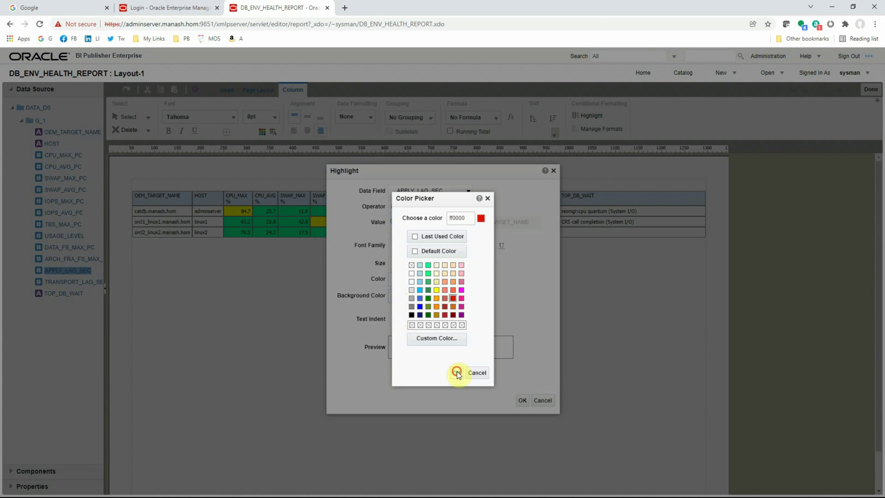
click(522, 400)
Step: Add a second conditional format giving APPLY_LAG_SEC greater than or equal to 30 a yellow background
click(599, 129)
double_click(396, 230)
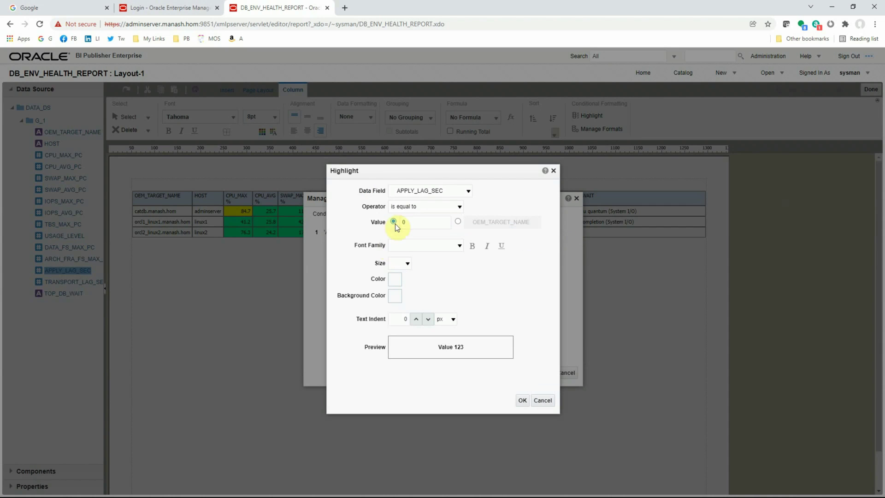
click(427, 206)
click(429, 253)
double_click(423, 222)
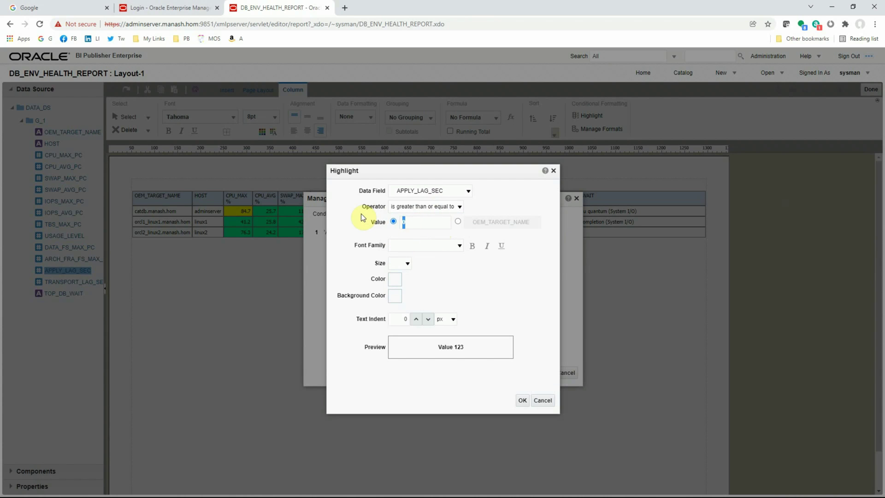
text(30)
click(395, 295)
click(432, 300)
click(454, 374)
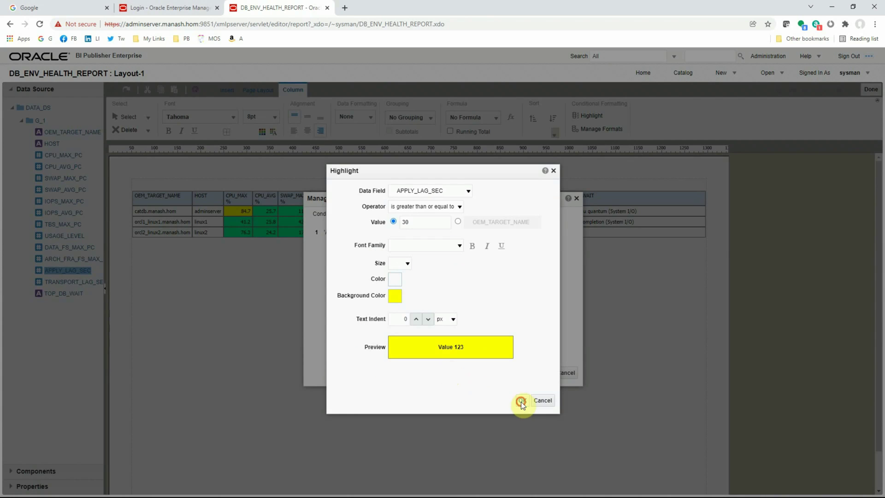
click(521, 401)
Step: Add a third conditional format giving APPLY_LAG_SEC less than 30 a green background, and apply the formats to the column
click(570, 252)
click(429, 206)
click(429, 264)
double_click(415, 222)
text(3)
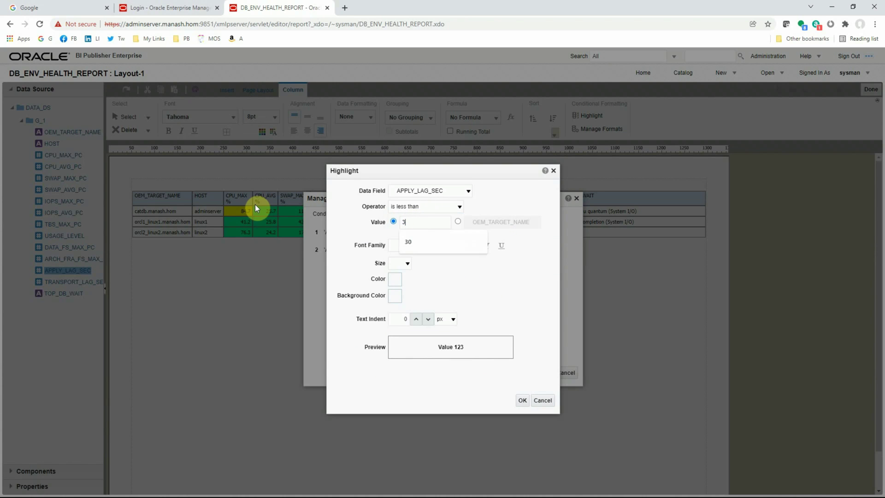
text(0)
click(395, 296)
click(424, 270)
click(455, 374)
click(521, 401)
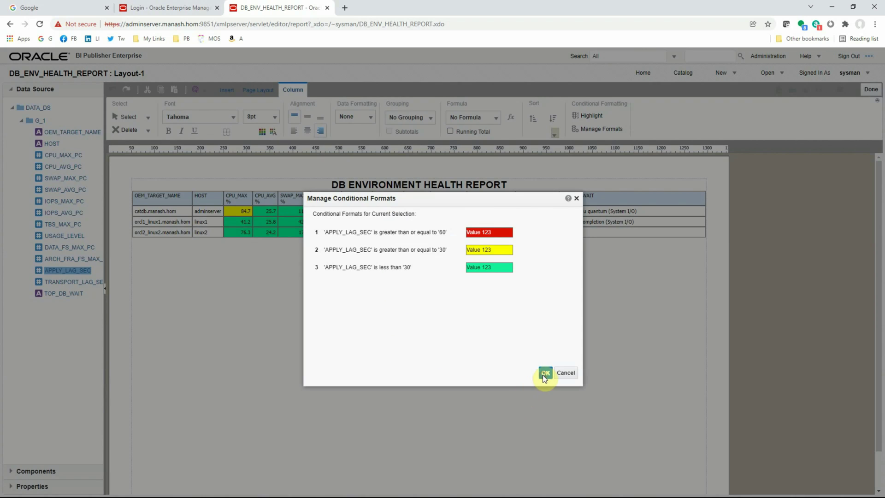
click(545, 375)
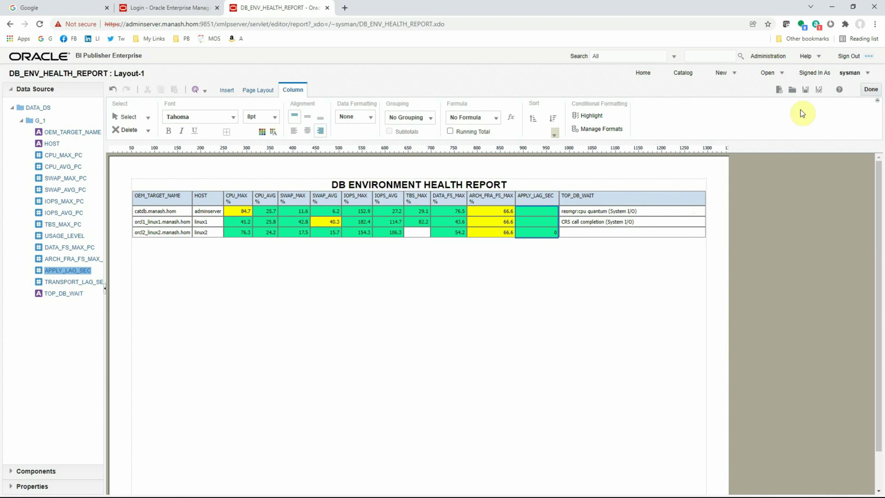
Step: Save the report layout and close the layout editor
click(805, 89)
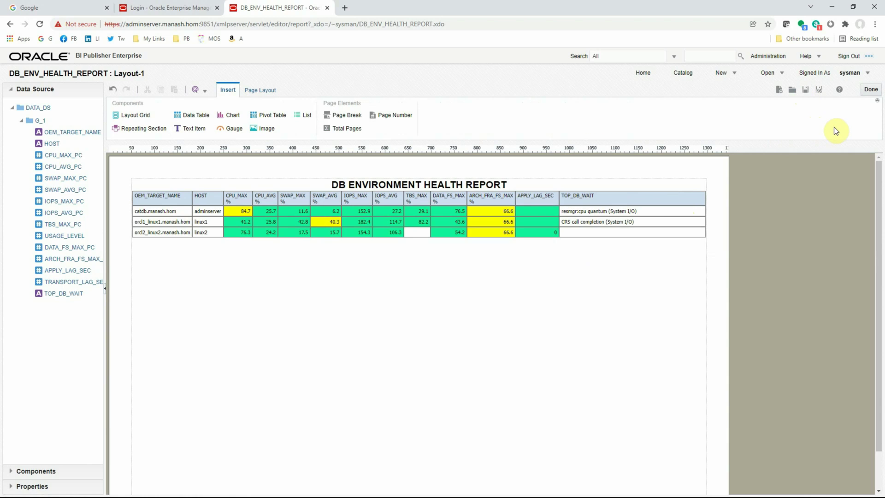
click(872, 95)
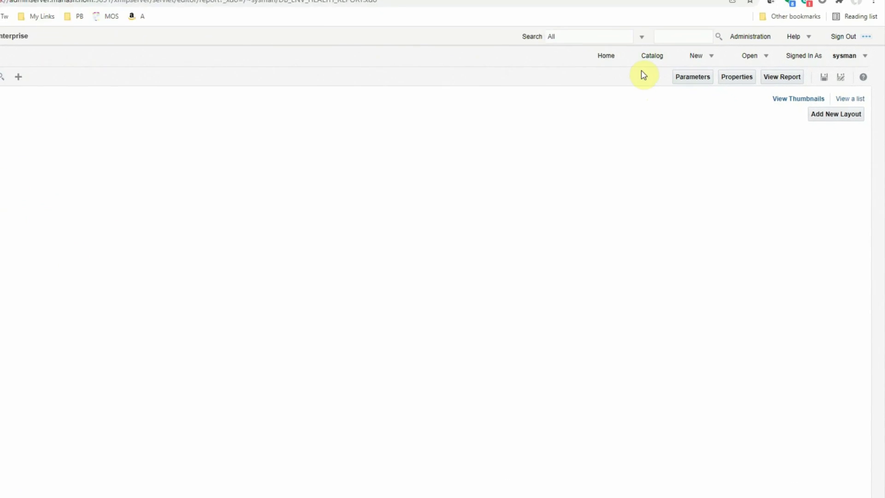
Step: Open DB_ENV_HEALTH_REPORT from the catalog's My Folders to view the finished report with its highlighting
click(613, 37)
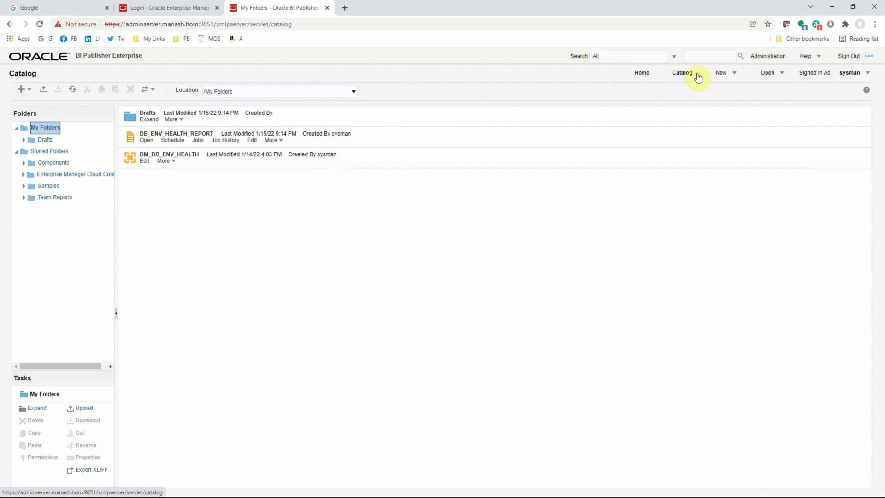
click(147, 142)
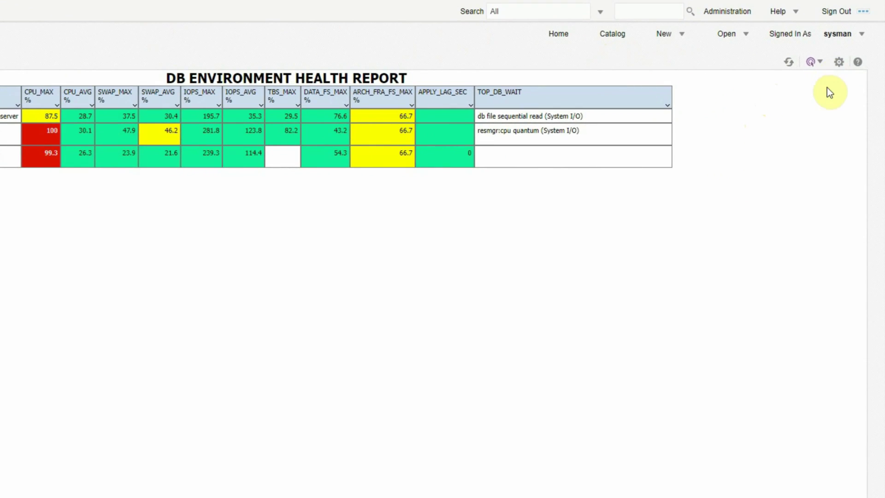
click(819, 64)
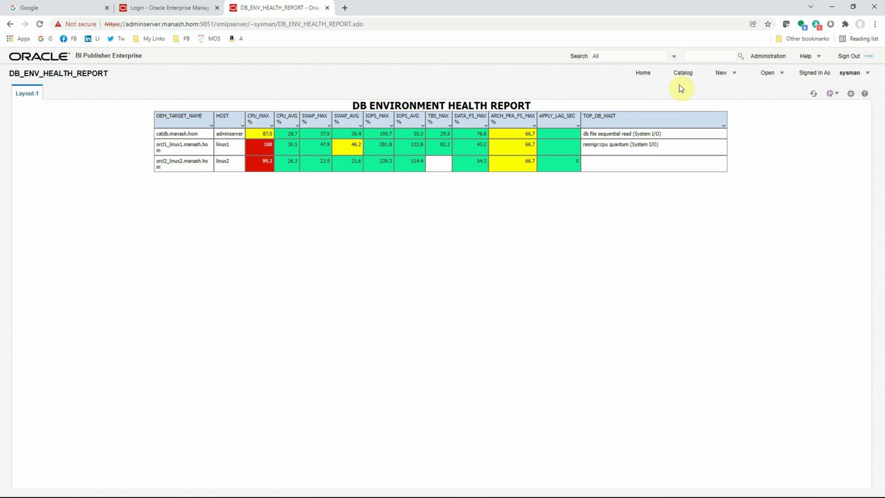
Step: Start scheduling a job for DB_ENV_HEALTH_REPORT from the catalog and disable saving its data for republishing
click(684, 74)
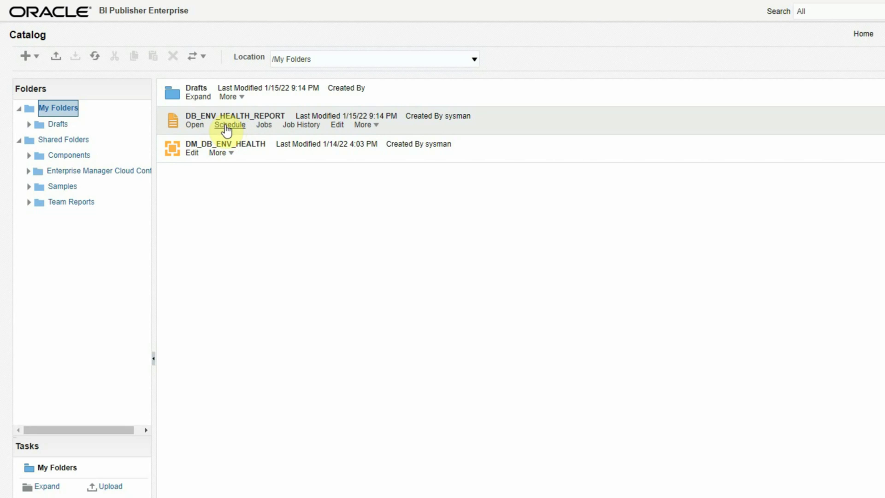
click(229, 126)
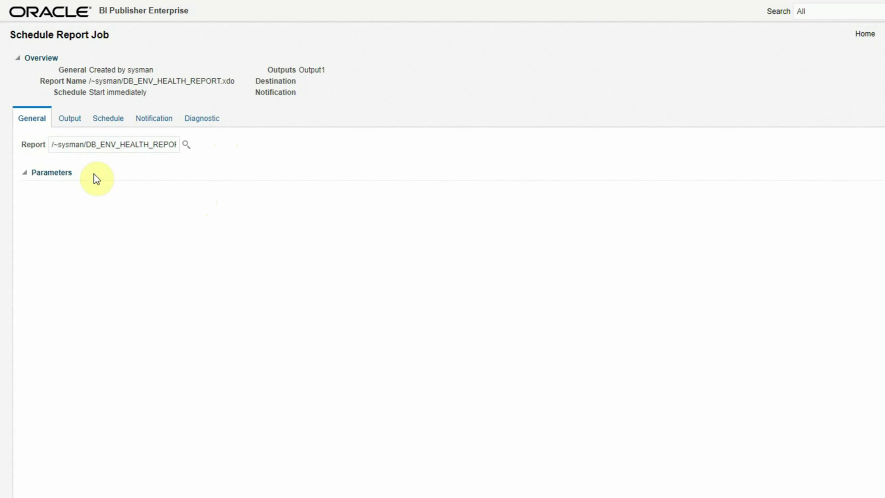
click(69, 121)
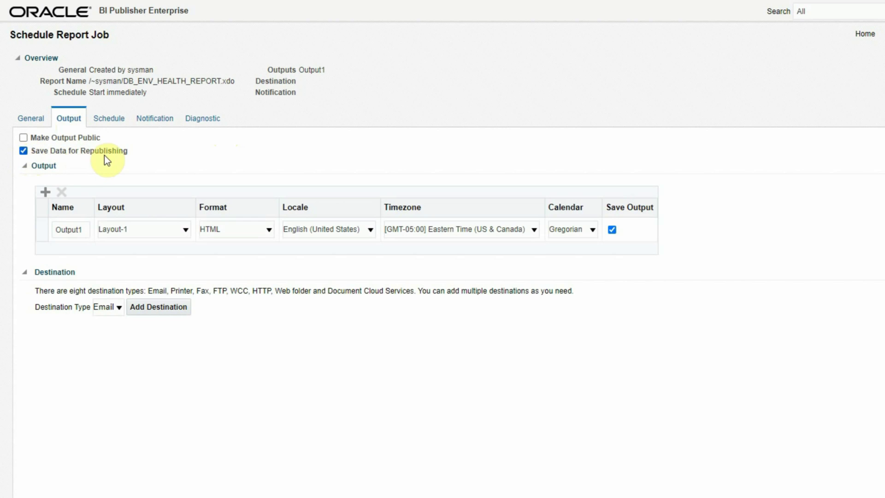
click(24, 152)
Step: Rename the job's output as DB ENV Health Report
double_click(70, 230)
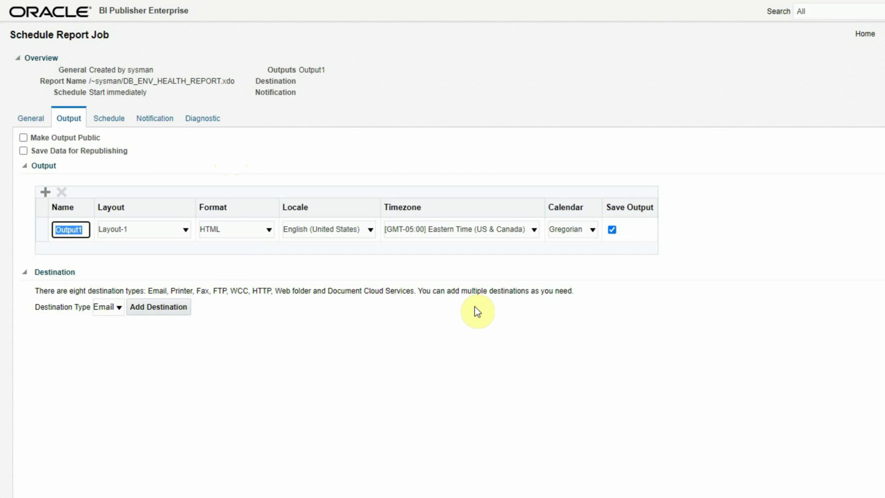
text(DB)
text(NV He)
text(alth Re)
text(port)
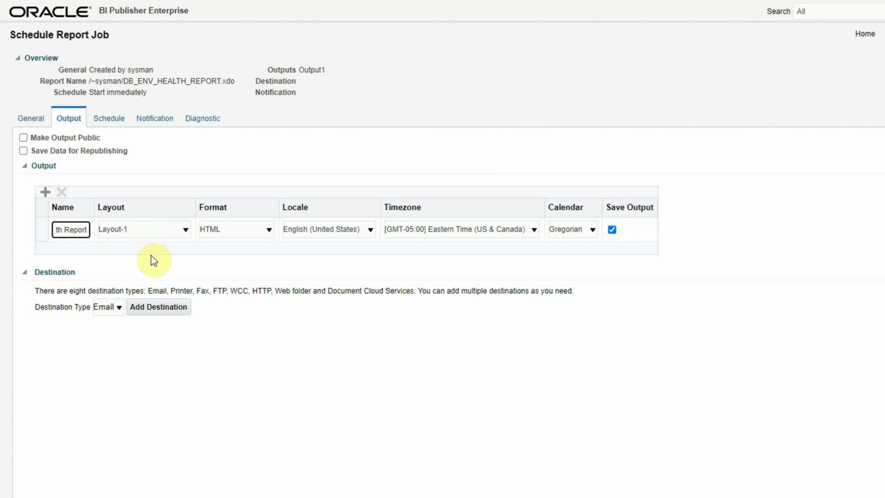
Step: Check the output's layout choices, try PDF as its format and set the format back to HTML
click(186, 230)
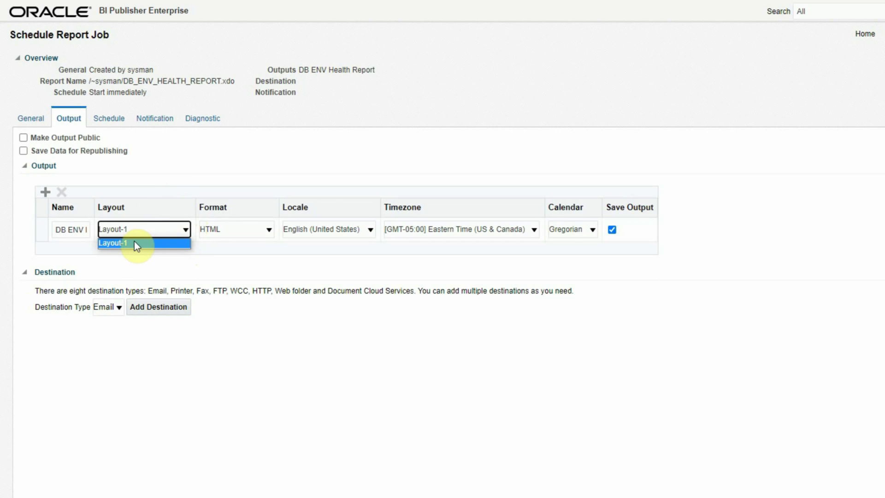
click(147, 193)
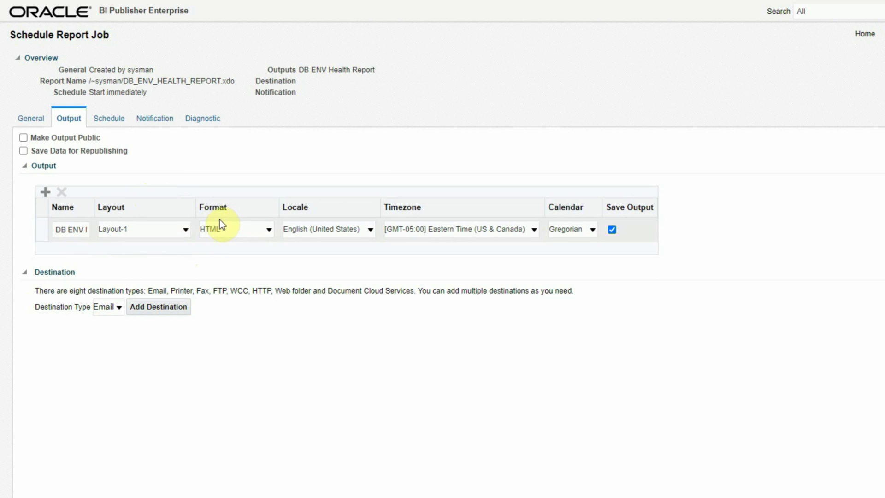
click(268, 231)
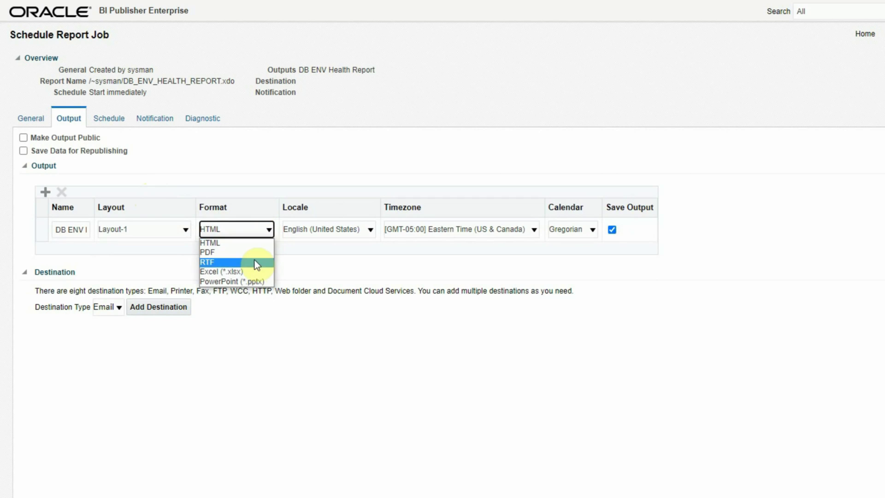
click(227, 243)
click(268, 230)
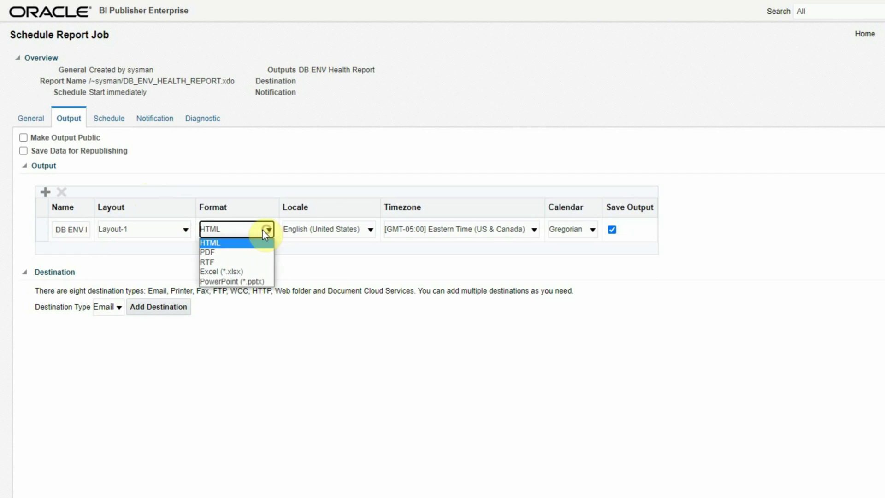
click(230, 254)
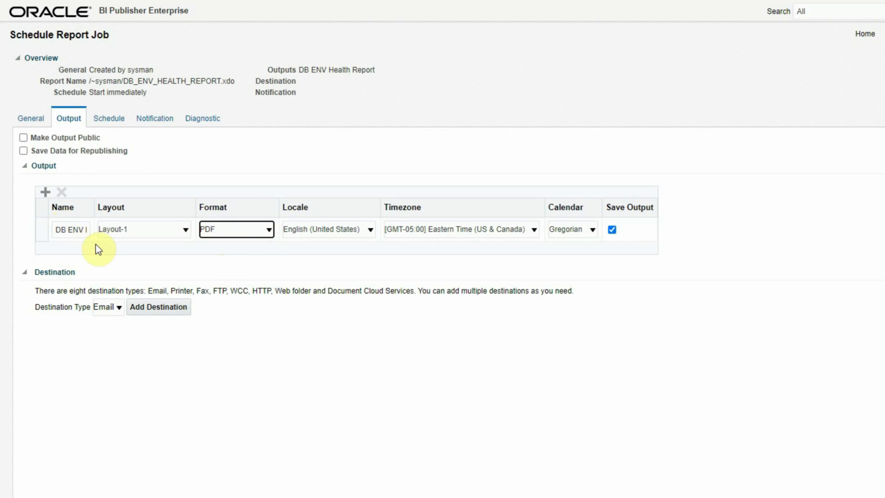
click(268, 230)
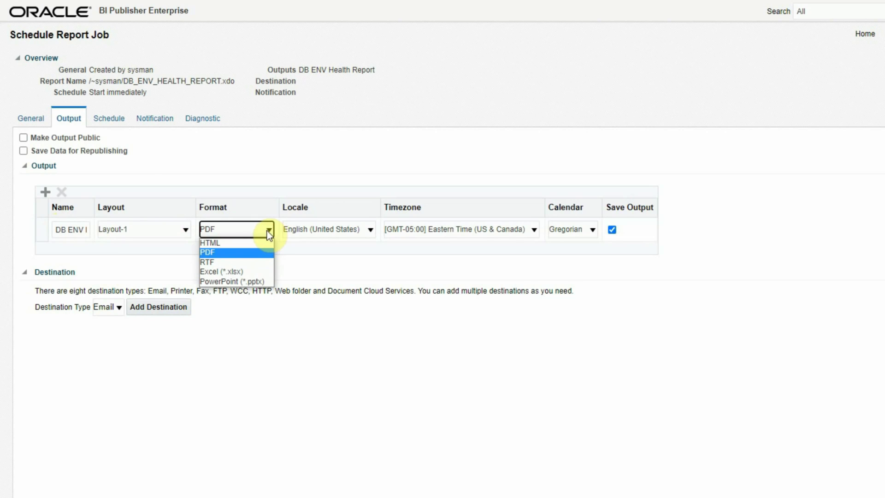
click(237, 245)
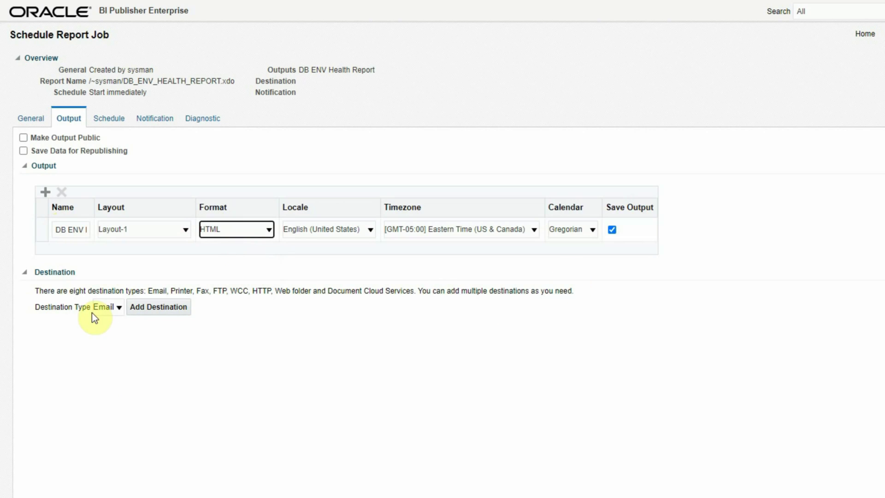
Step: Add an Email destination to the job and fill in the recipient's e-mail address
click(118, 307)
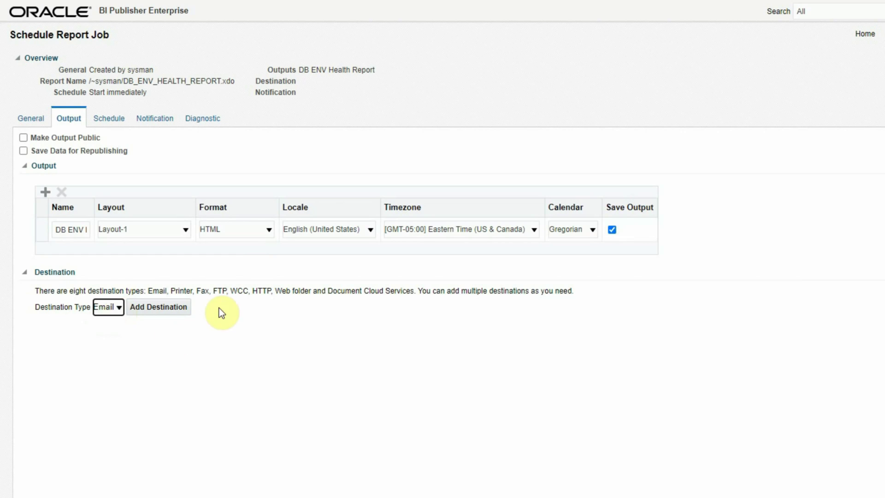
click(153, 305)
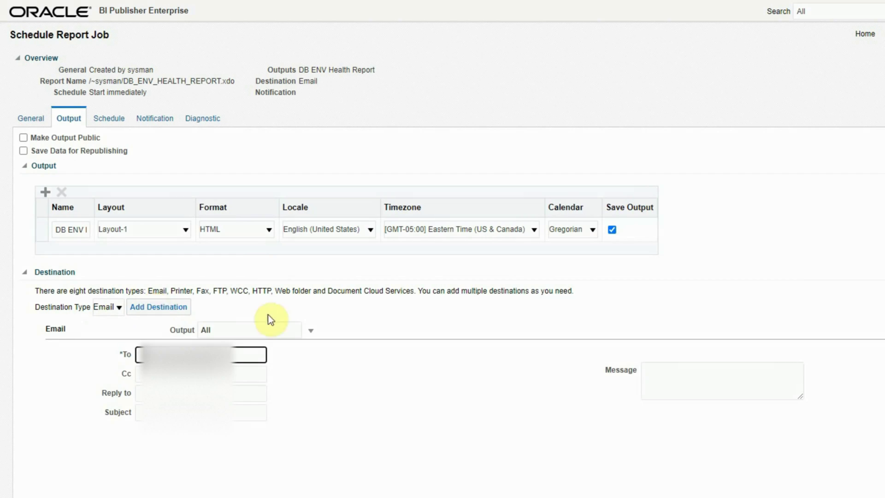
click(337, 488)
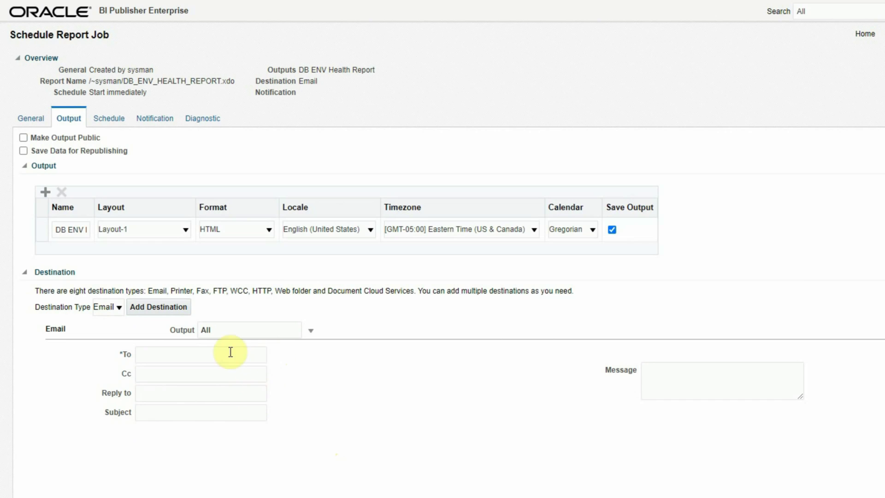
click(212, 354)
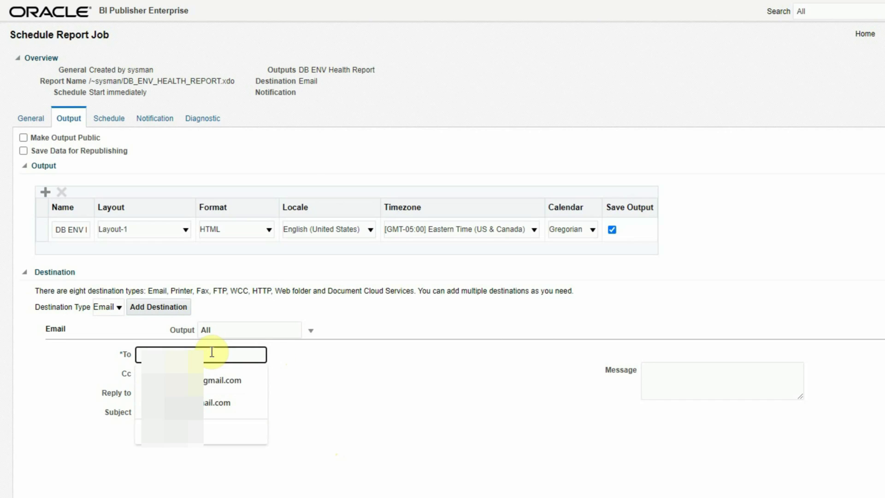
click(216, 380)
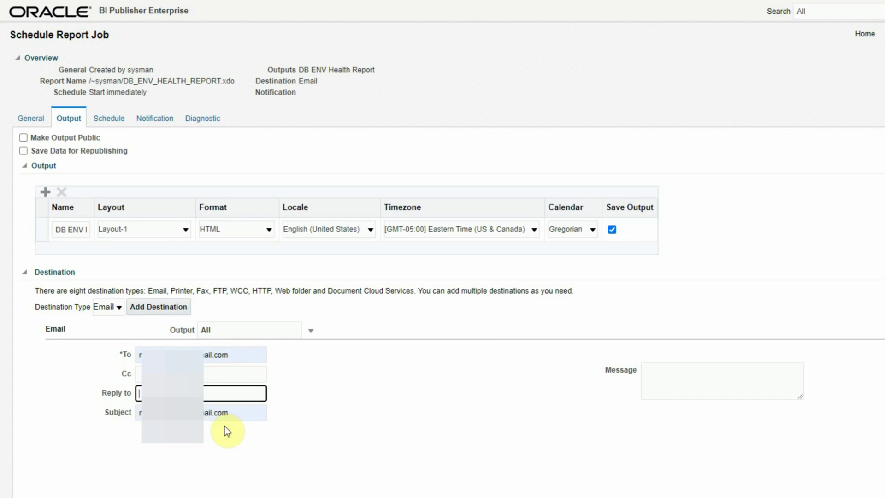
Step: Set the e-mail's subject to DB Env Health Report
click(237, 410)
key(Escape)
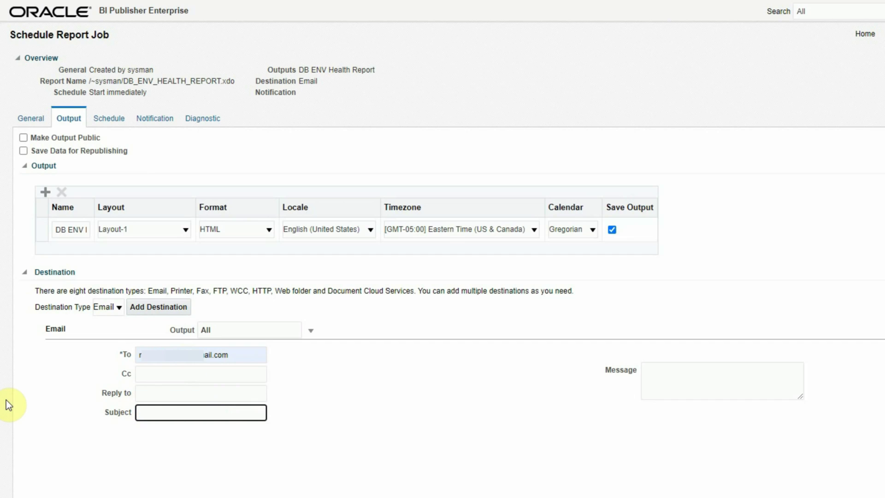
text(DB Env Health Repor)
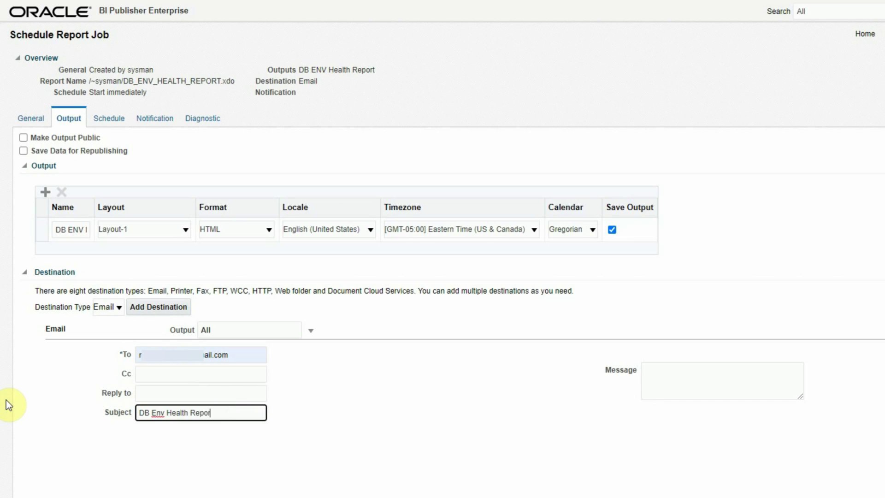
text(t)
key(Tab)
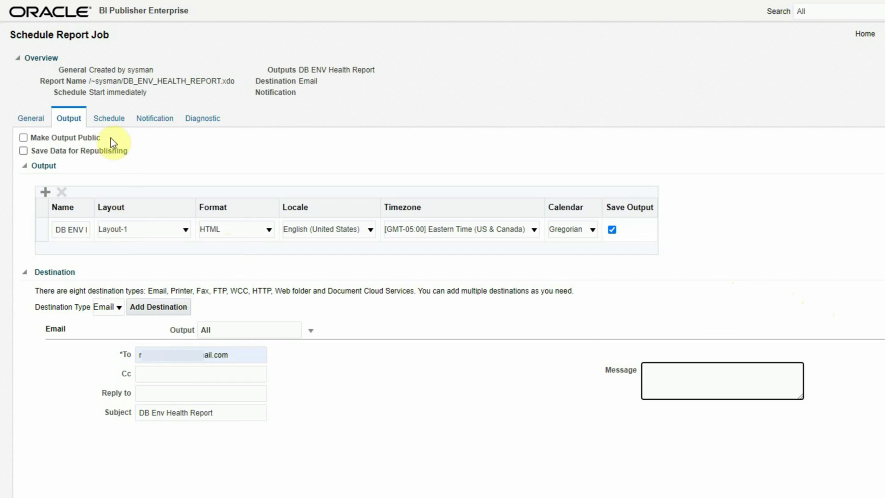
Step: Review the job's frequency choices, keeping Once, and check its notification and diagnostic options
click(107, 120)
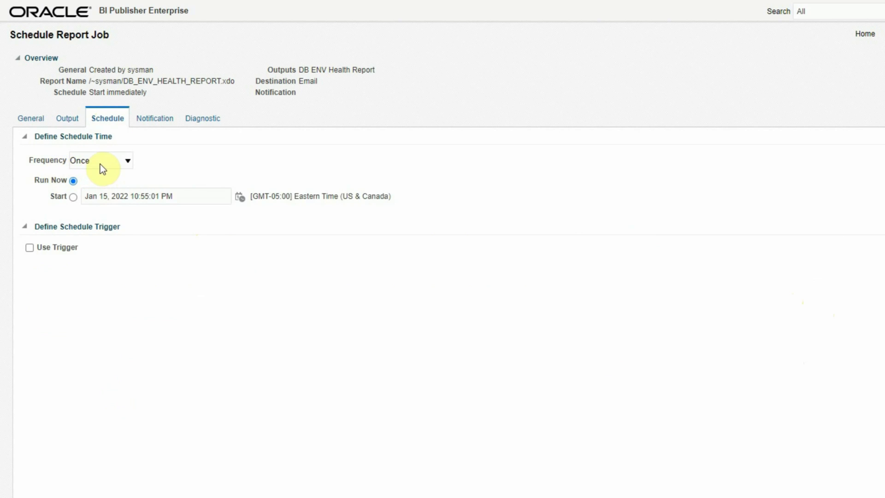
click(104, 161)
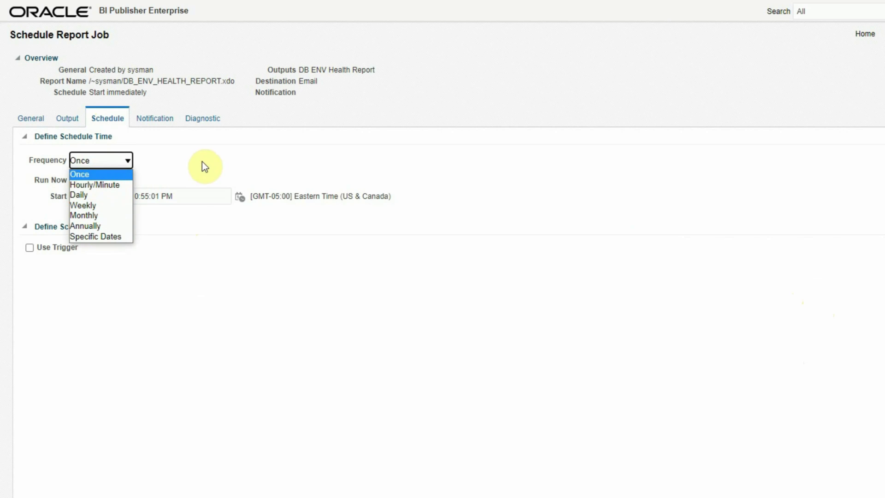
click(94, 176)
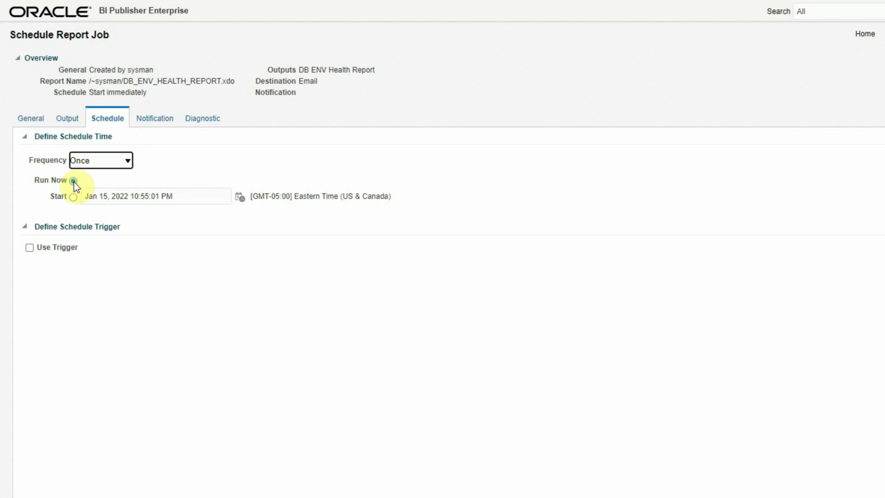
click(158, 124)
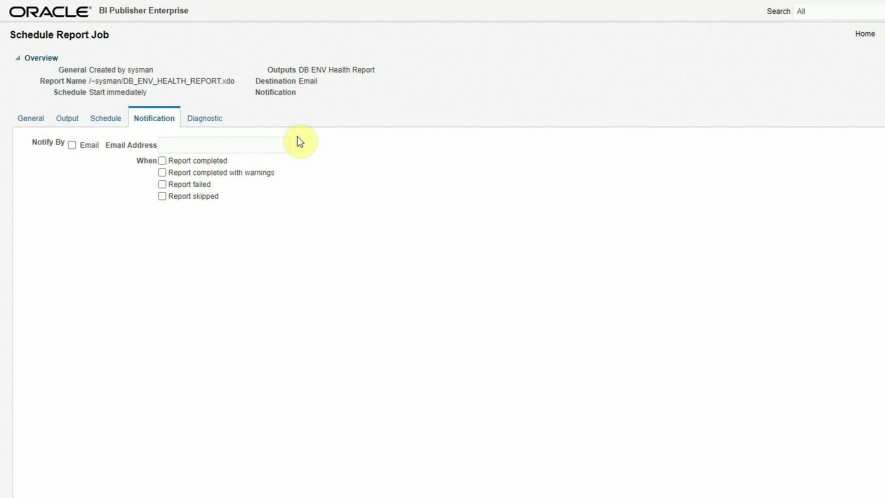
click(198, 122)
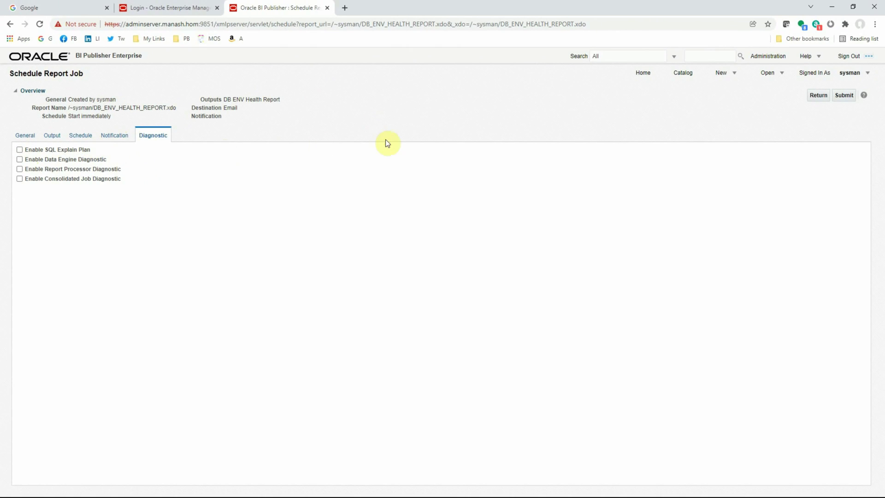
Step: Submit the report job under the name DB_ENV_HEALTH_REPORT_JOB
click(847, 96)
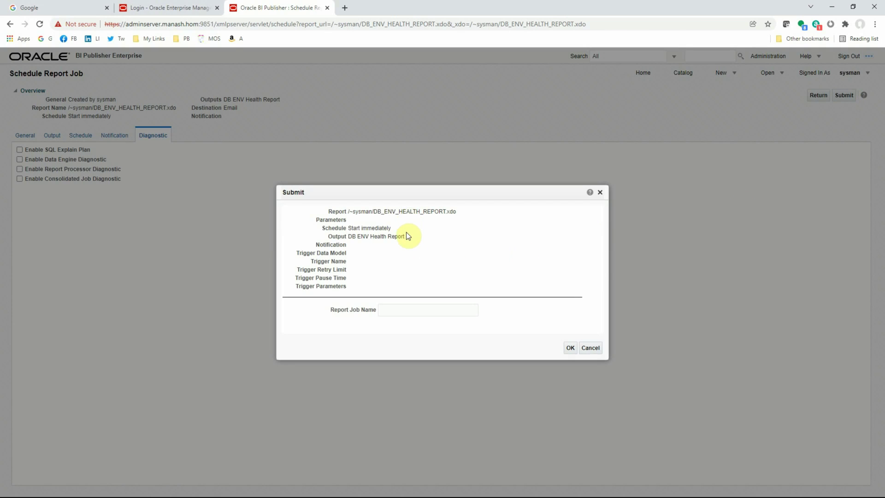
drag(374, 212, 445, 211)
key(ctrl+c)
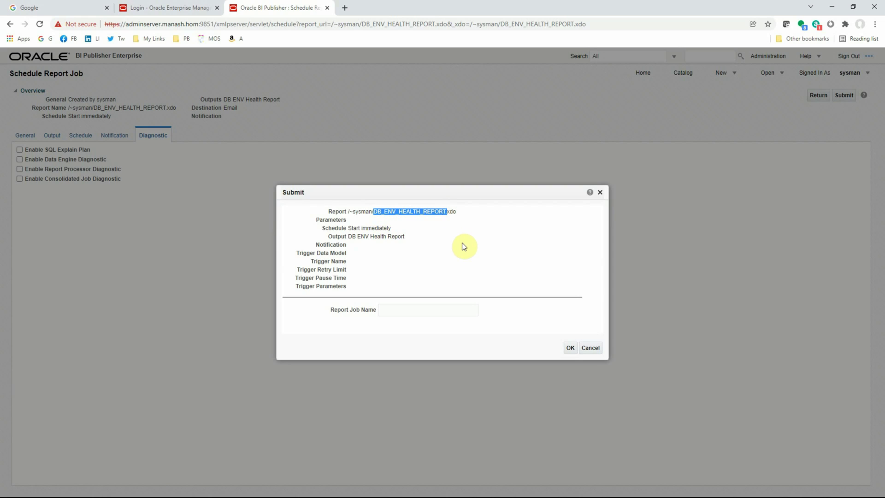
click(412, 308)
key(ctrl+v)
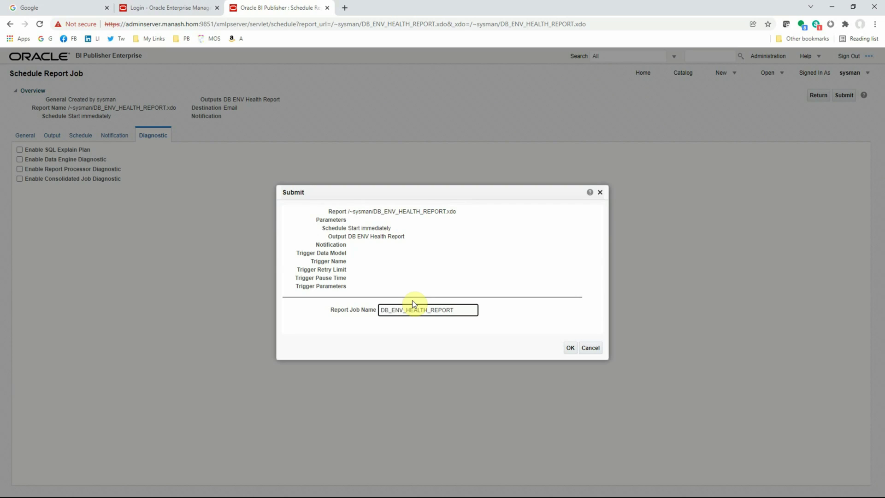
text(_JOB)
click(571, 348)
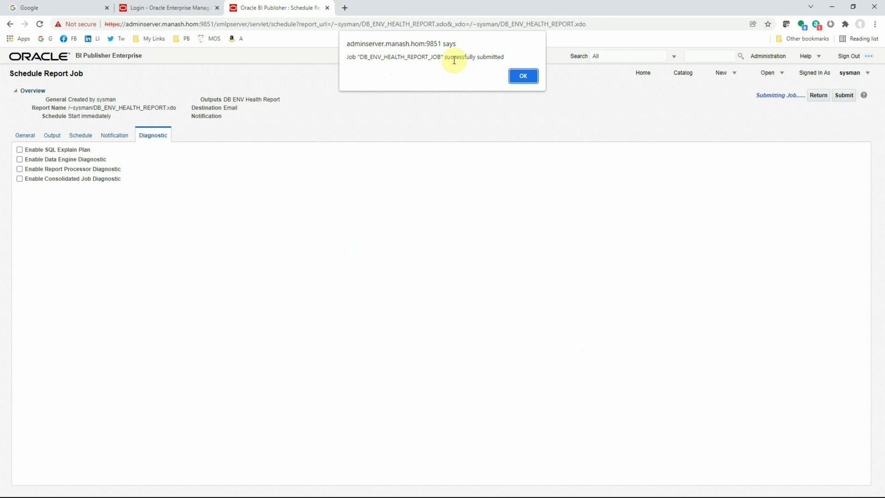
click(524, 76)
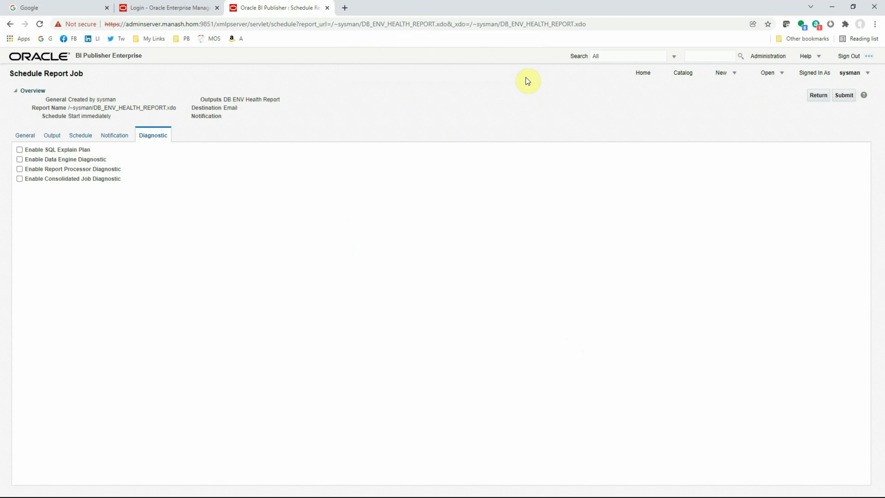